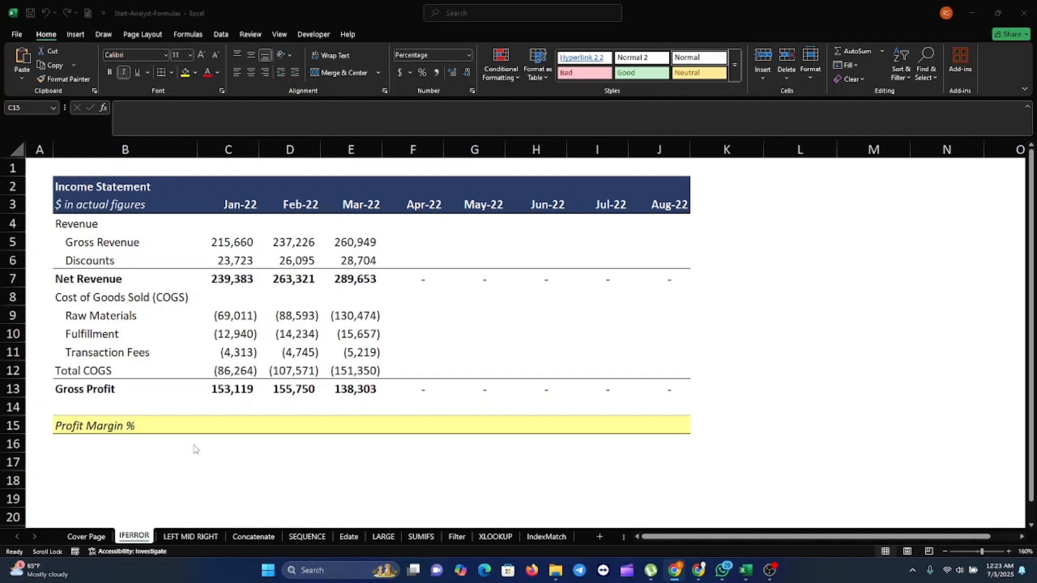
Enter the January profit margin in C15 as net revenue divided by gross profit, =C7/C13.
{"action": "left_click", "coordinate": [231, 423]}
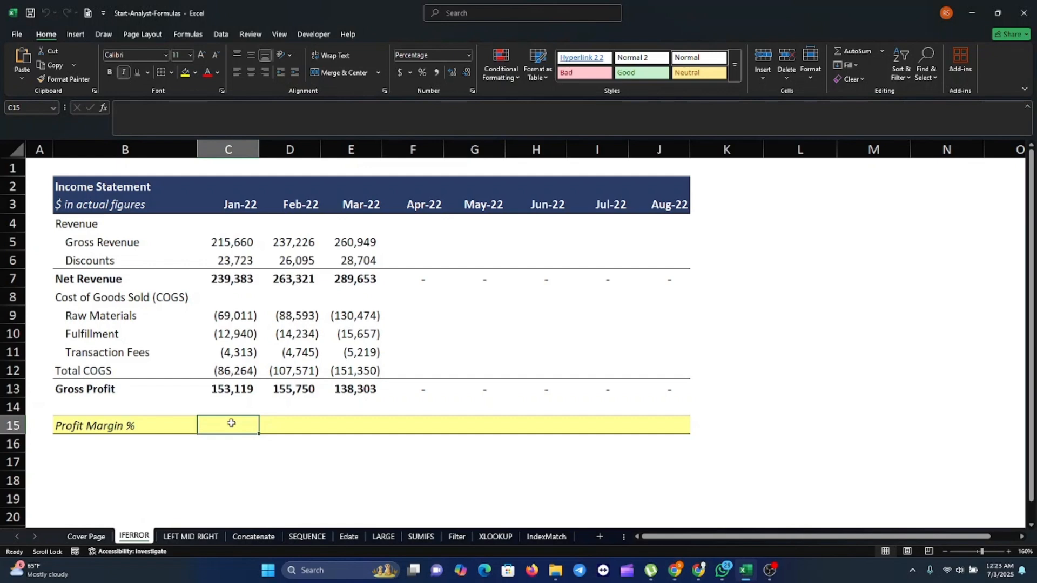
{"action": "type", "text": "="}
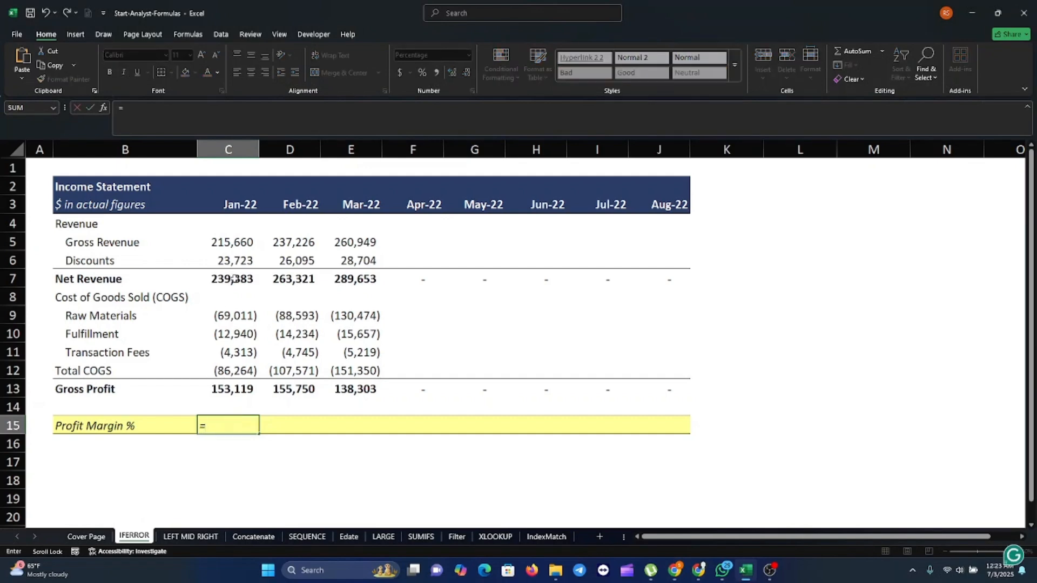
{"action": "left_click", "coordinate": [236, 278]}
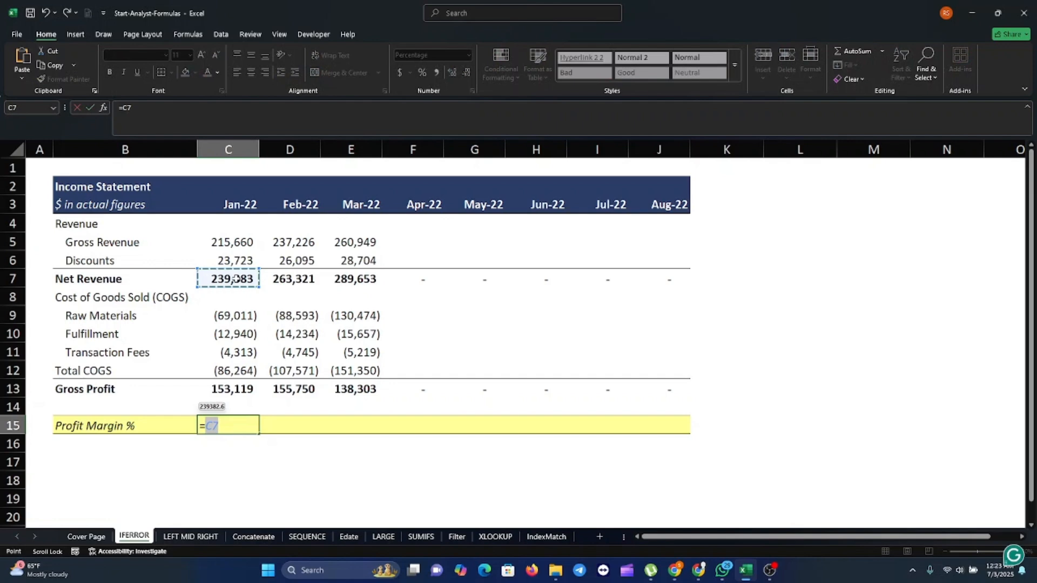
{"action": "type", "text": "/"}
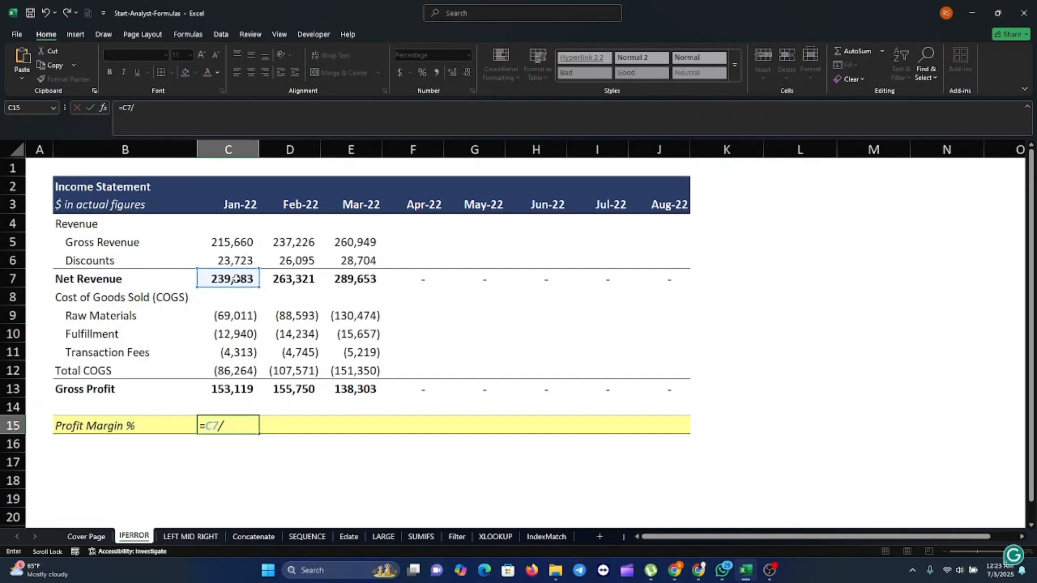
{"action": "left_click", "coordinate": [240, 389]}
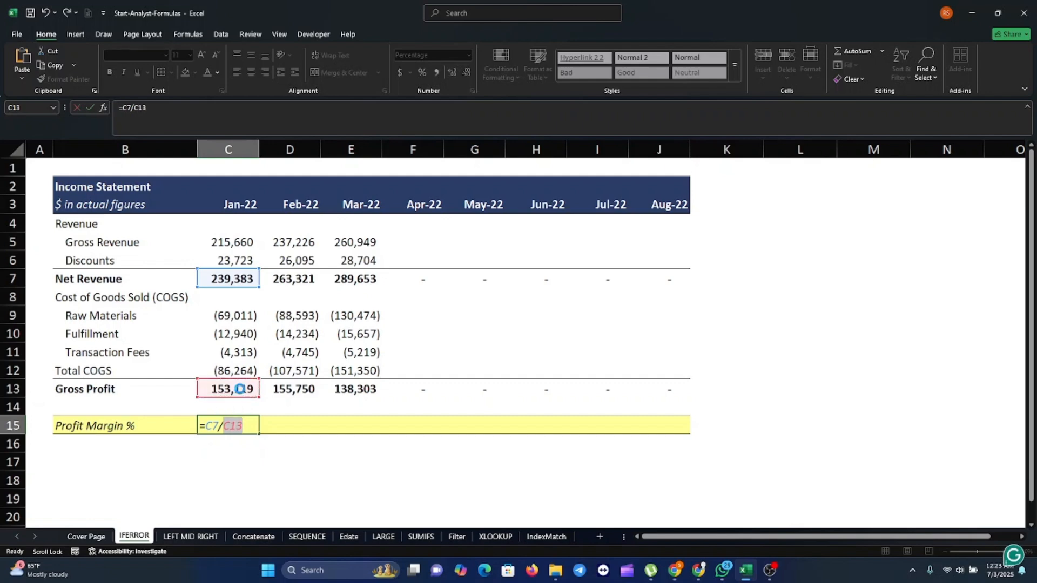
{"action": "key", "text": "Return"}
Fill the profit margin formula from C15 across to August in J15, and select the April result.
{"action": "left_click", "coordinate": [244, 427]}
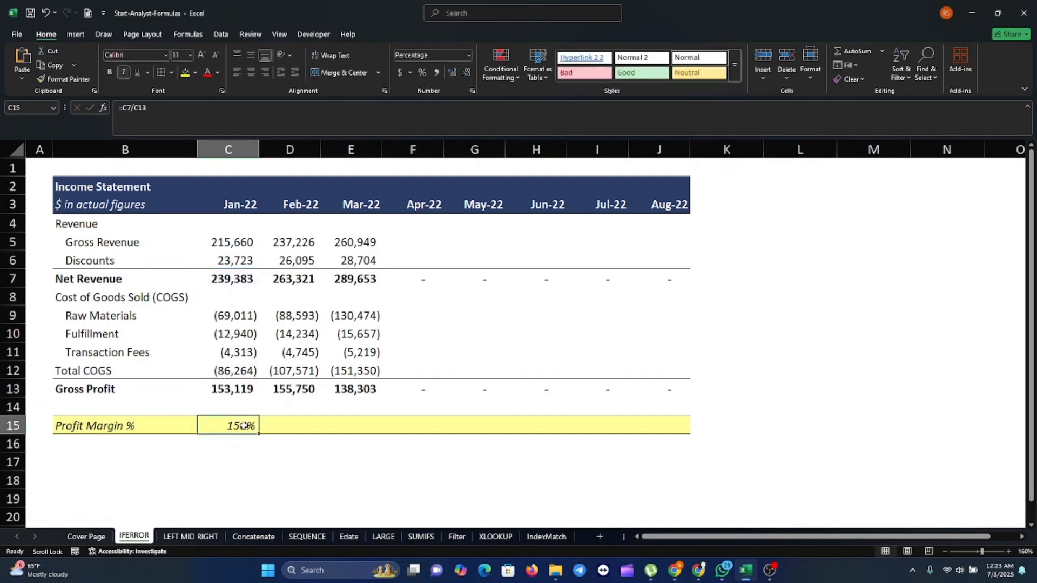
{"action": "left_click_drag", "start_coordinate": [259, 433], "coordinate": [675, 429]}
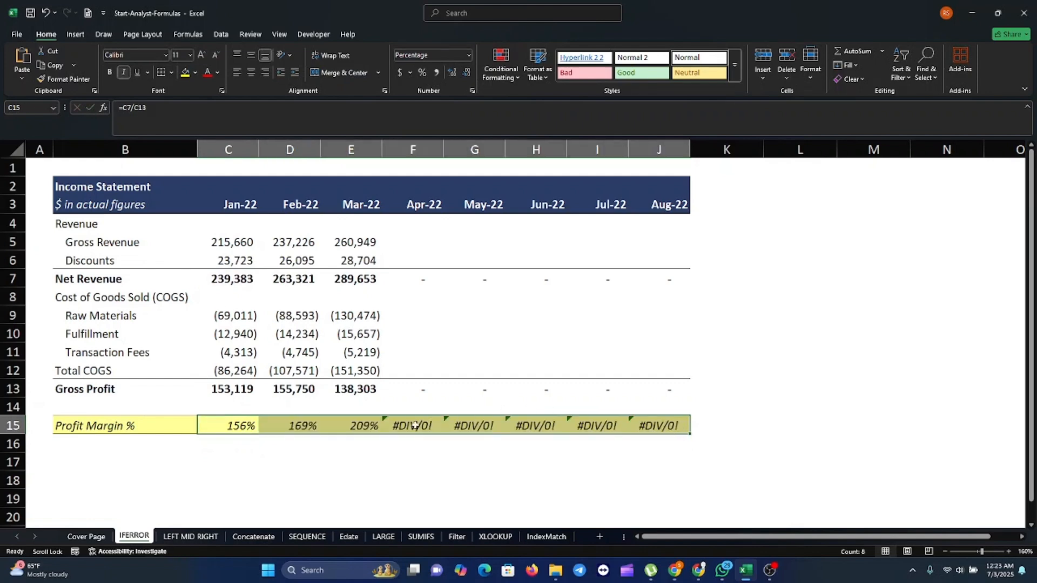
{"action": "left_click", "coordinate": [398, 429]}
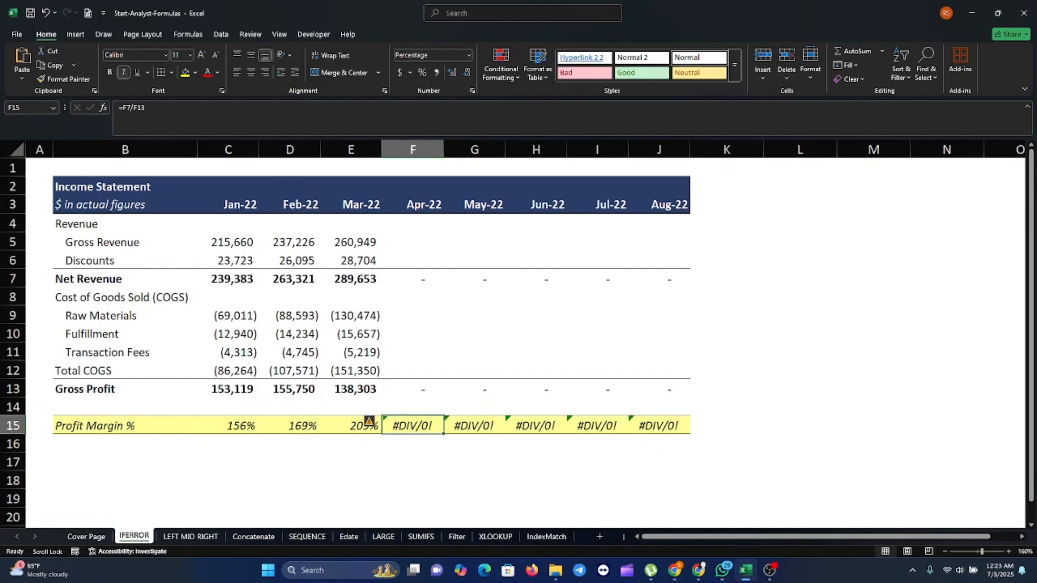
{"action": "key", "text": "alt+Tab"}
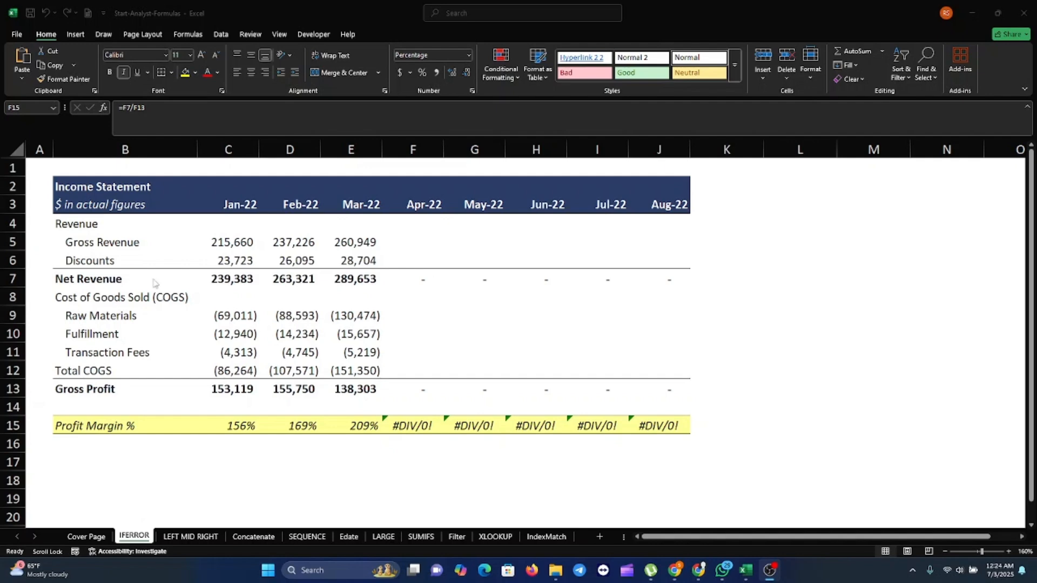
{"action": "left_click", "coordinate": [466, 429]}
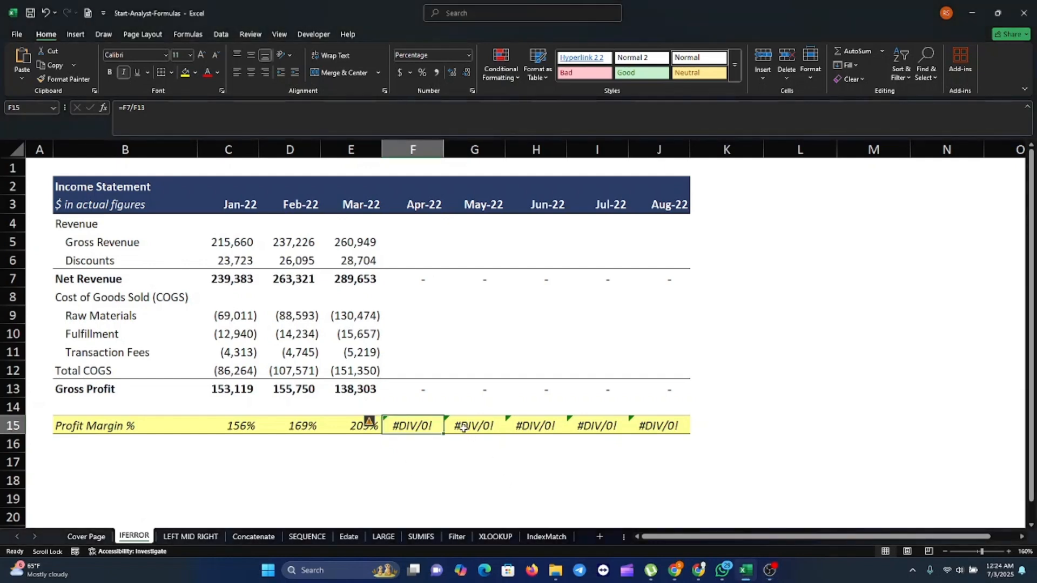
{"action": "left_click", "coordinate": [703, 425]}
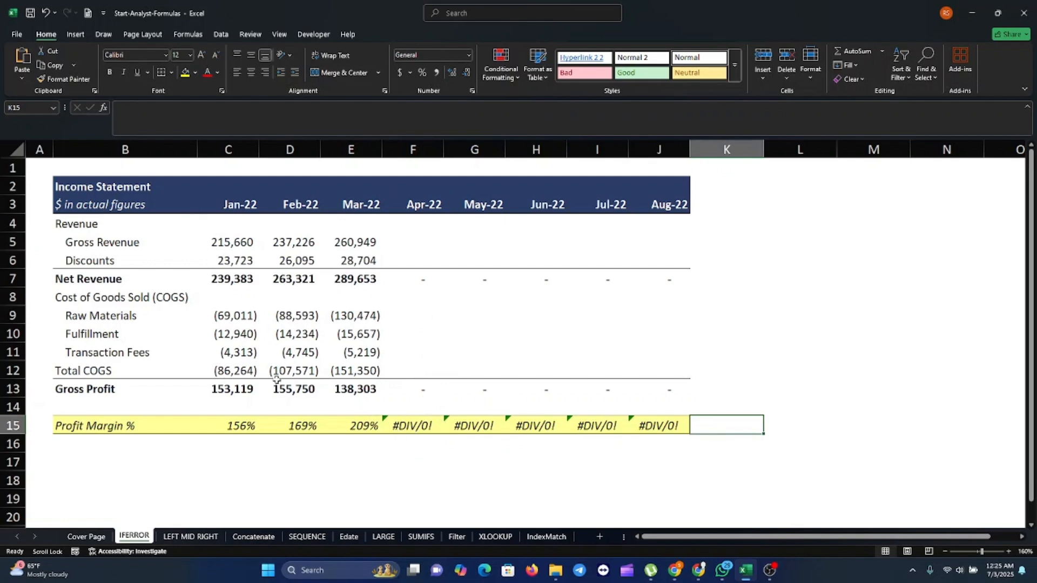
Wrap the January profit margin formula in IFERROR with a blank fallback, making C15 =IFERROR(C7/C13,"").
{"action": "left_click", "coordinate": [241, 427]}
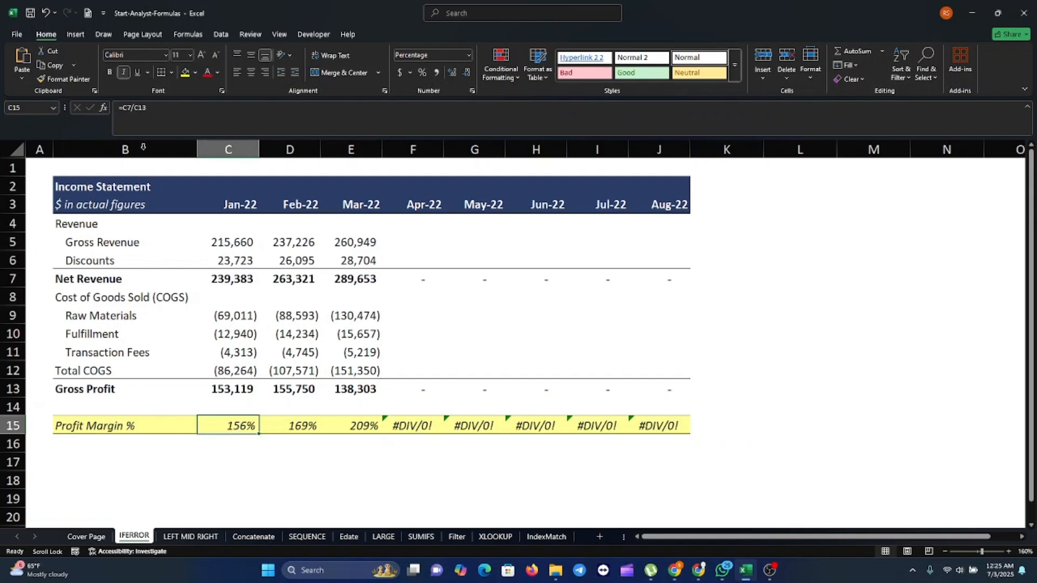
{"action": "left_click", "coordinate": [127, 109]}
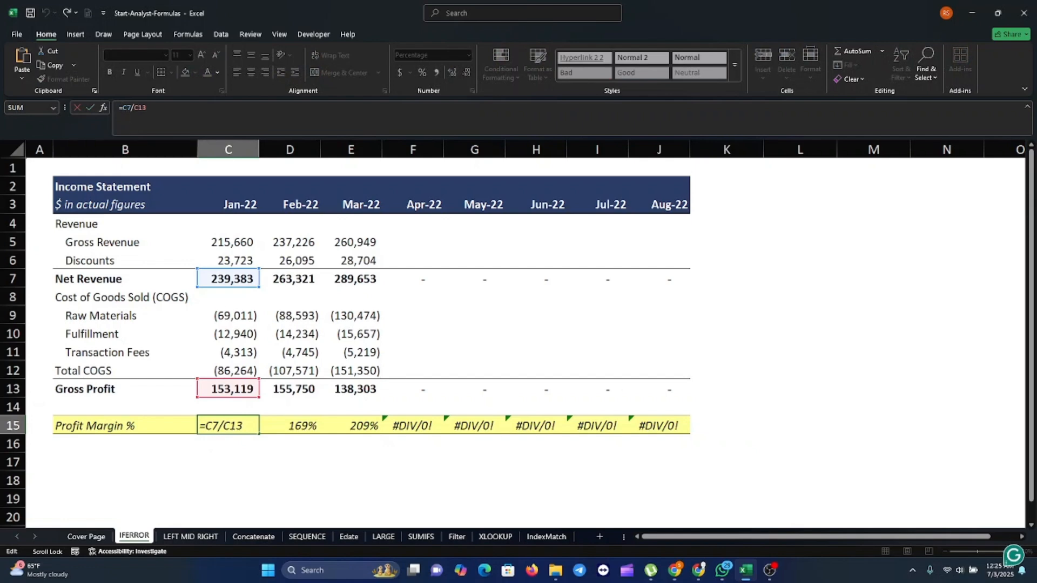
{"action": "key", "text": "alt+Tab"}
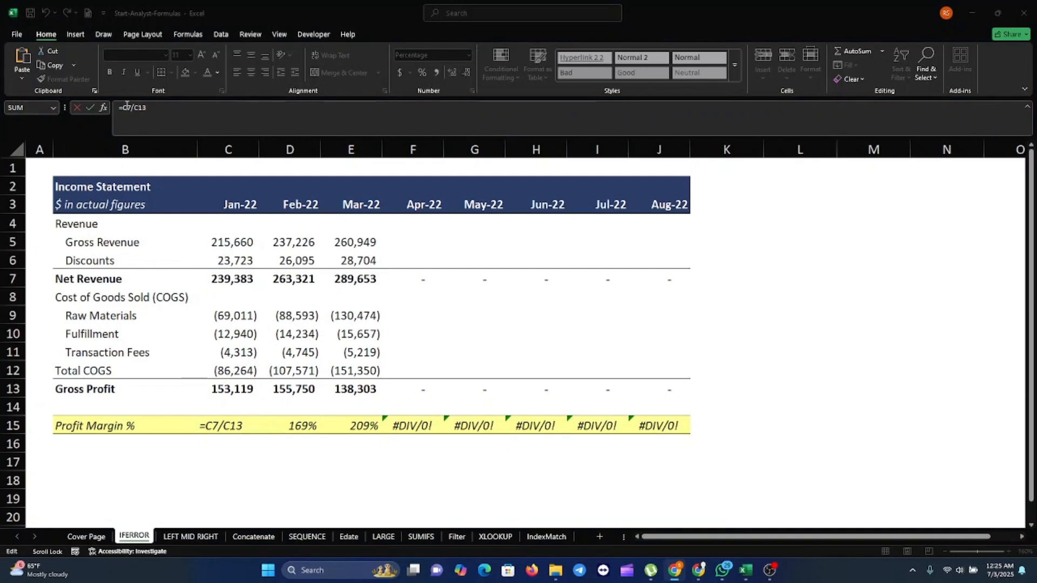
{"action": "left_click", "coordinate": [125, 106]}
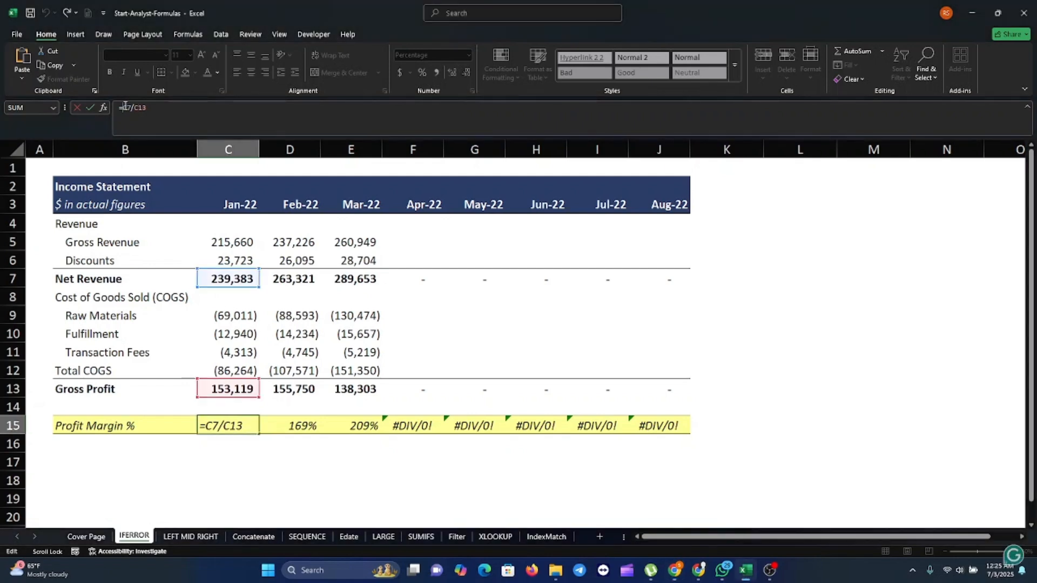
{"action": "type", "text": "if"}
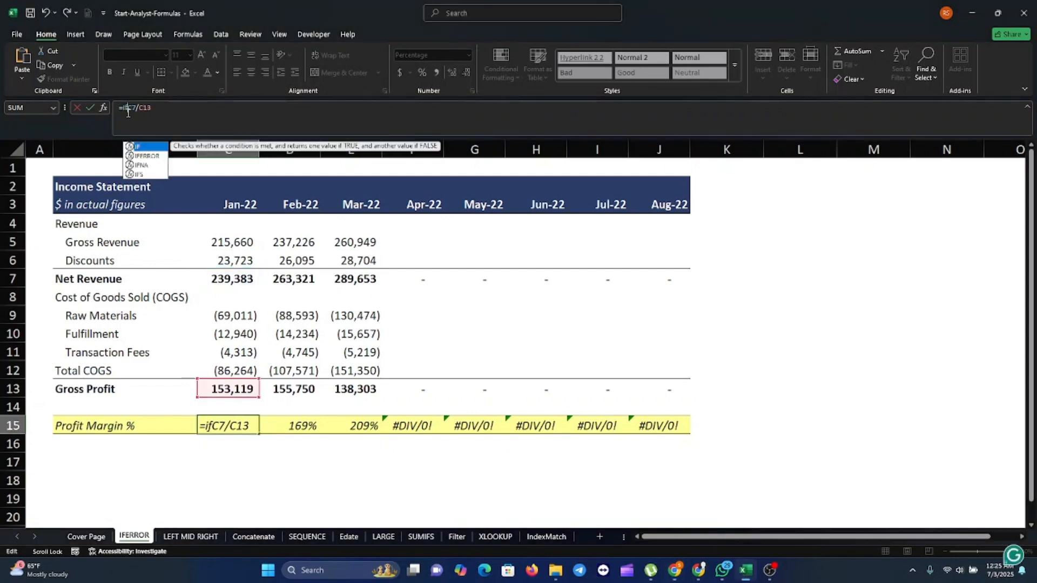
{"action": "double_click", "coordinate": [143, 156]}
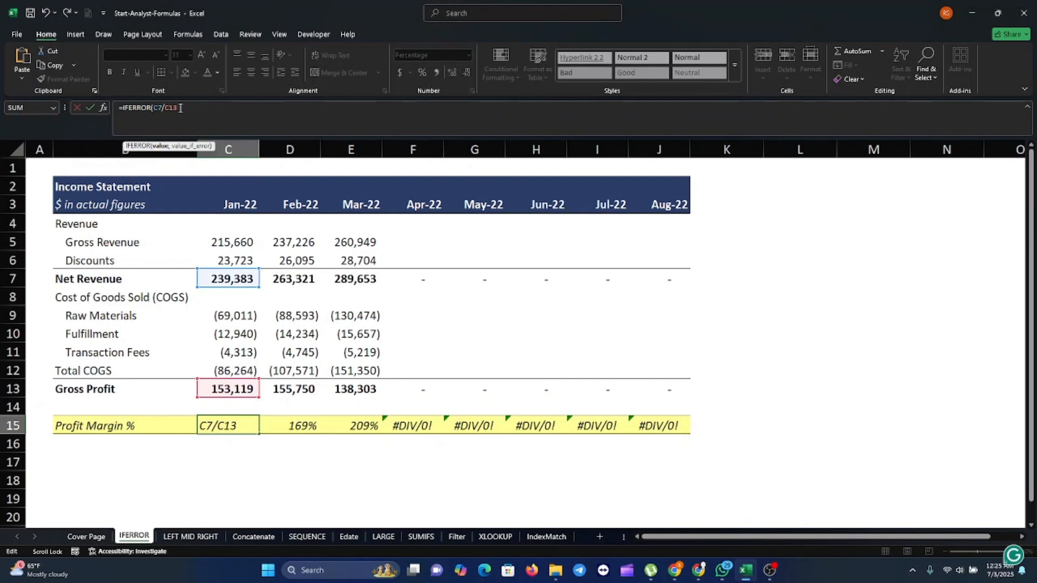
{"action": "type", "text": ","}
{"action": "type", "text": ")"}
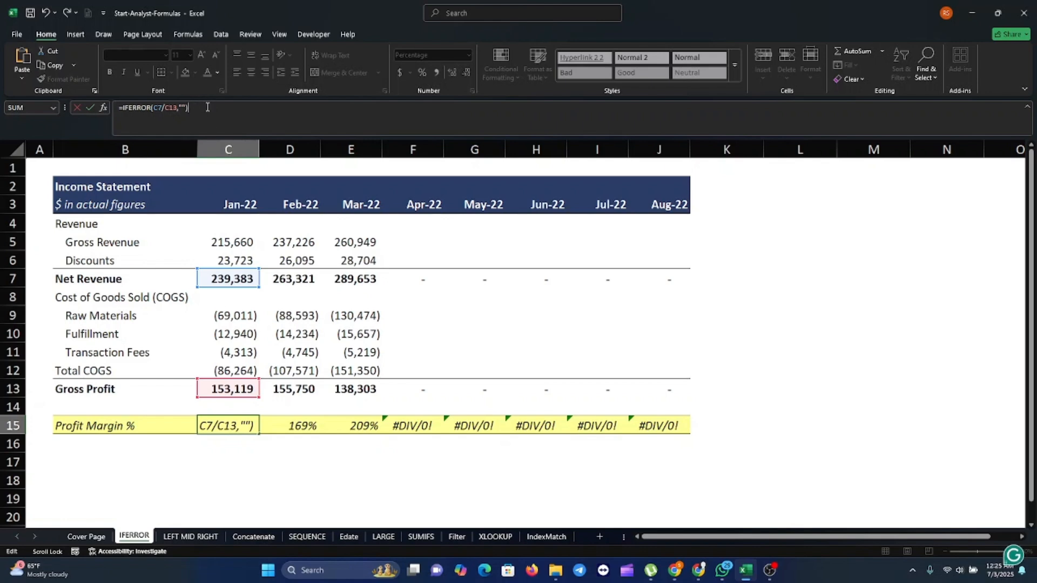
{"action": "key", "text": "Return"}
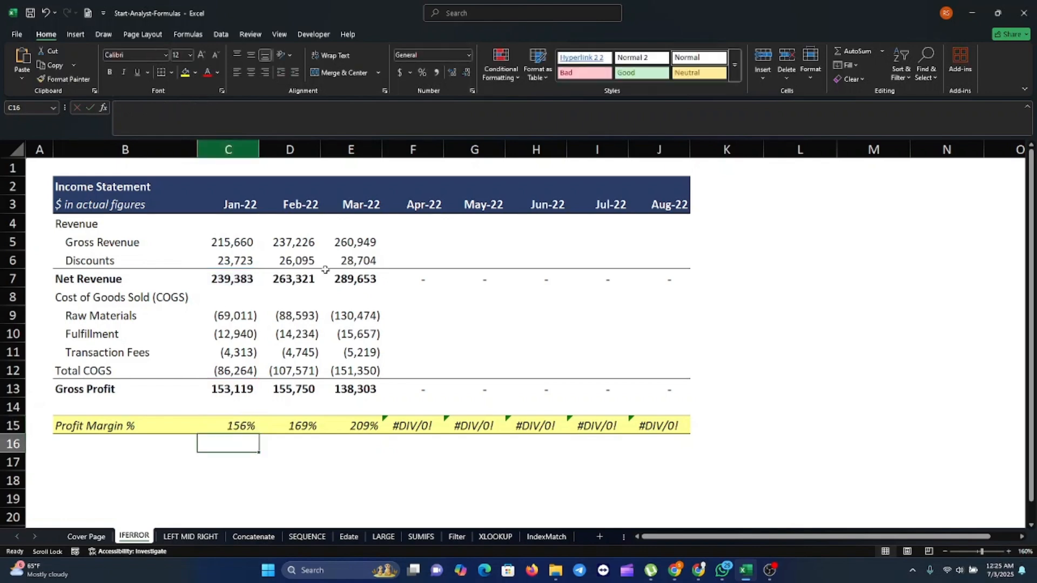
Fill the IFERROR profit margin formula from C15 across the remaining months to J15.
{"action": "left_click", "coordinate": [255, 431]}
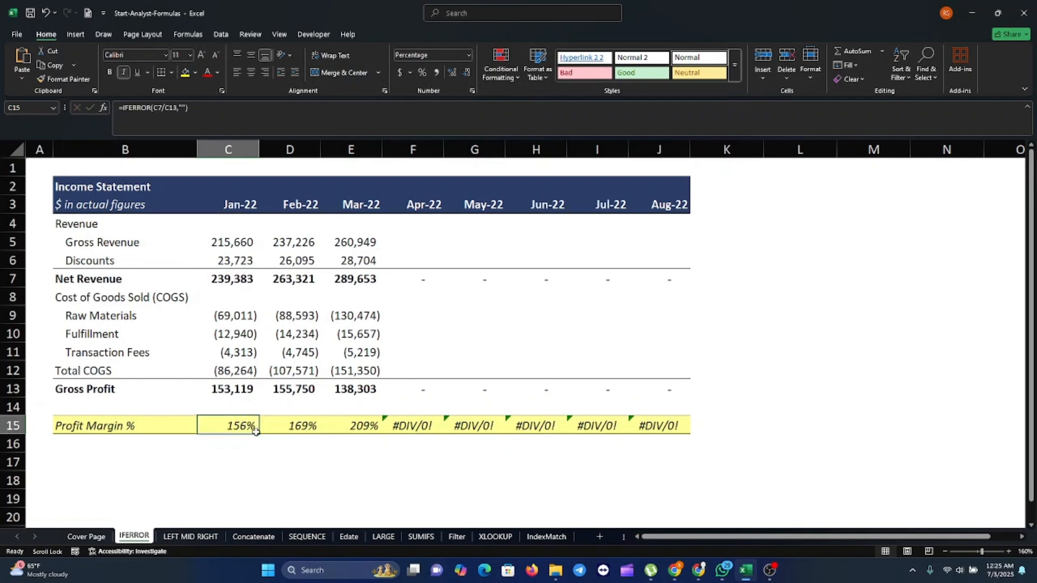
{"action": "left_click_drag", "start_coordinate": [258, 434], "coordinate": [680, 434]}
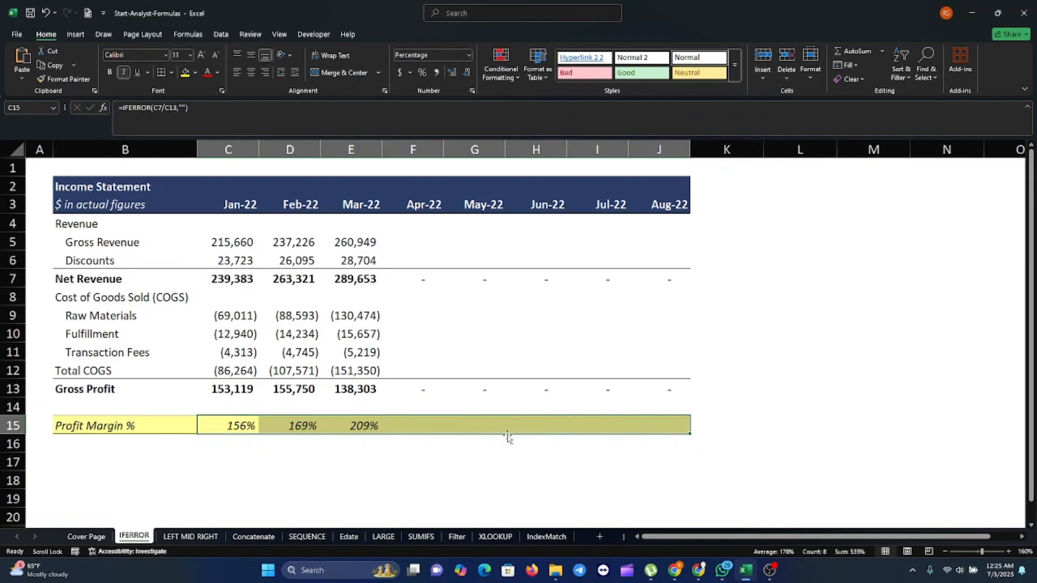
{"action": "left_click", "coordinate": [512, 471]}
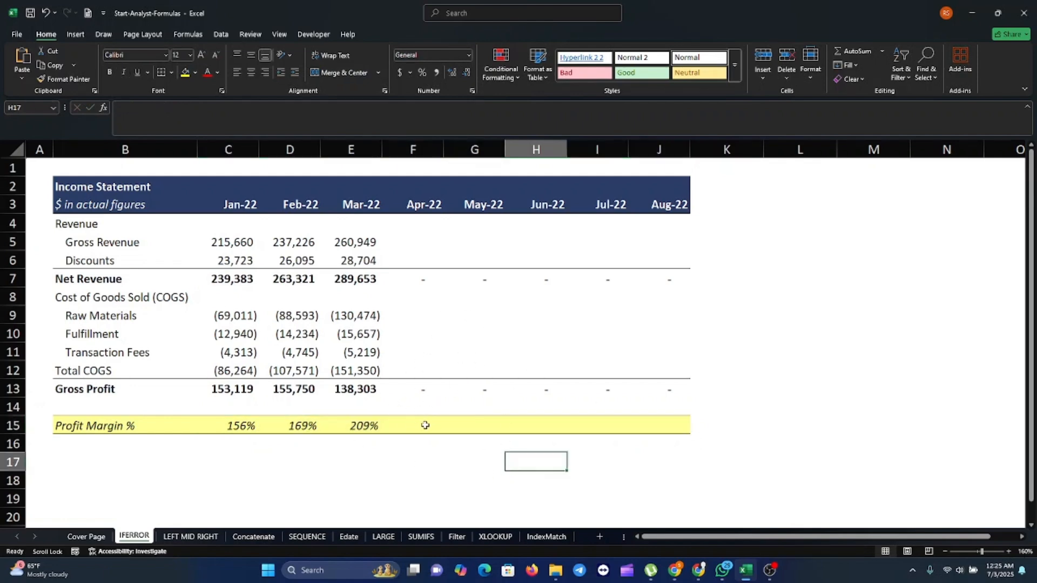
Replace the April net revenue in F7 with 5 to test the profit margin formula.
{"action": "left_click", "coordinate": [425, 277]}
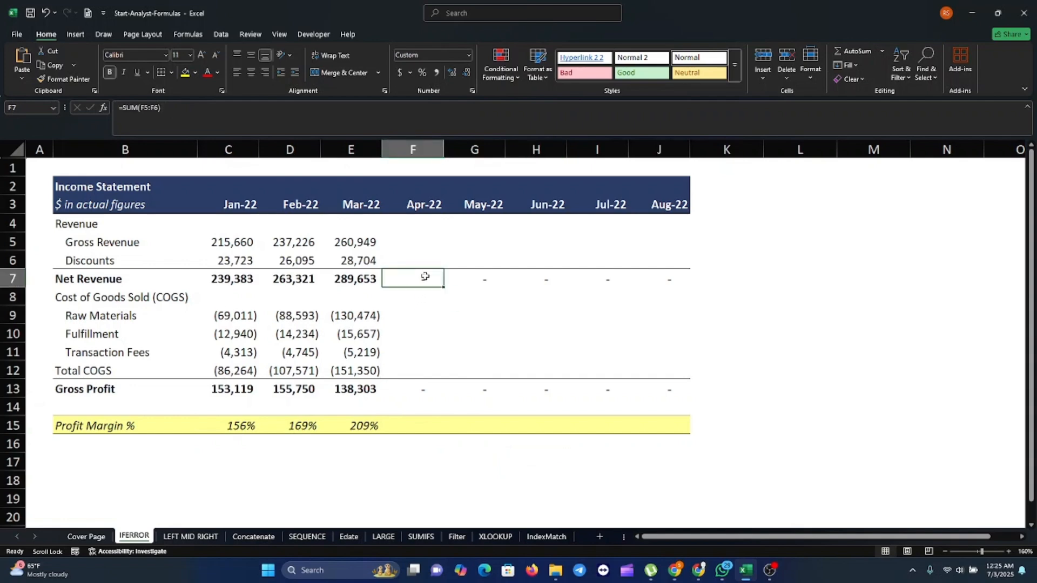
{"action": "type", "text": "5"}
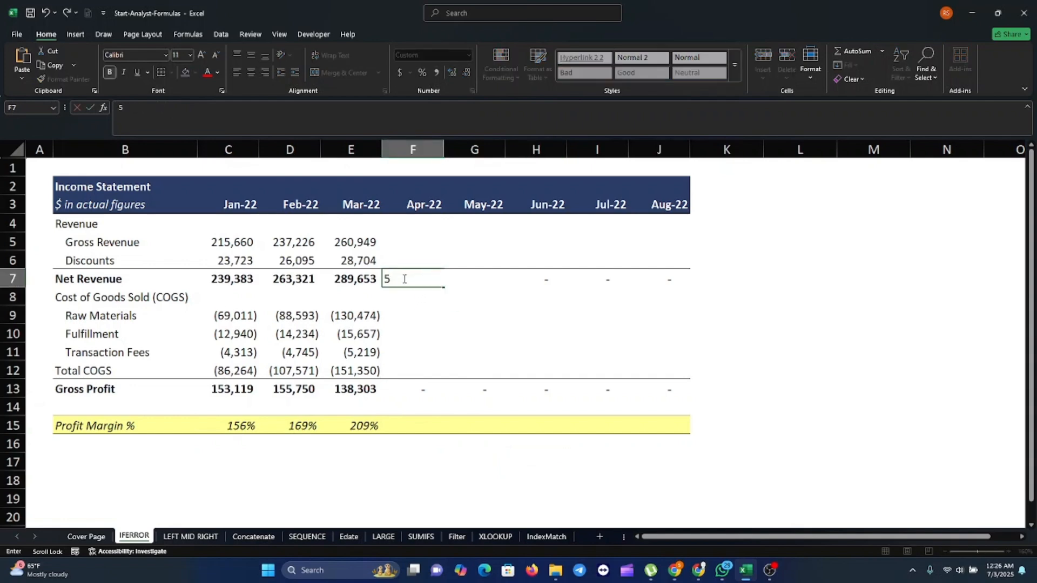
{"action": "key", "text": "Return"}
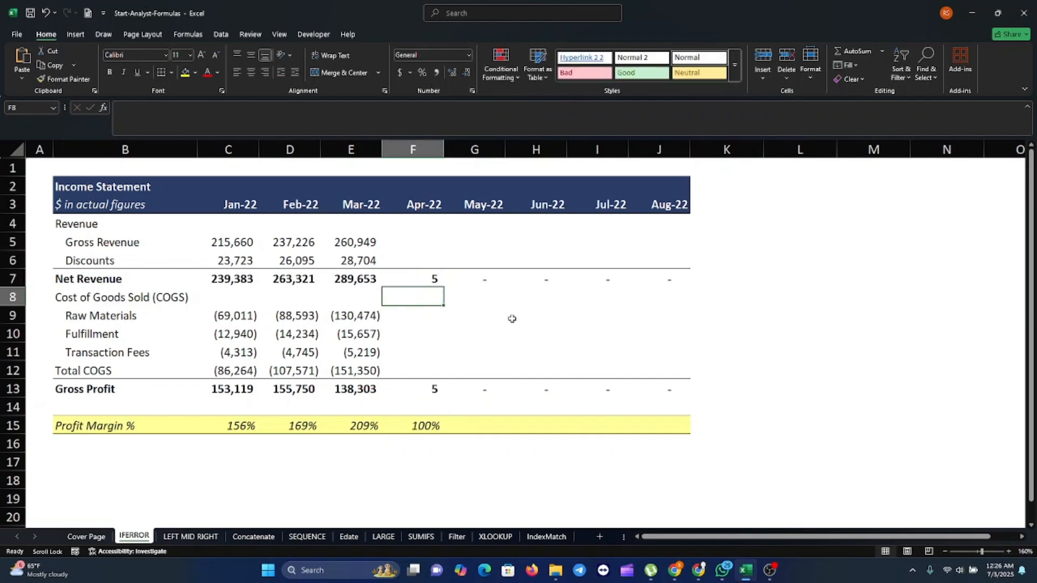
{"action": "left_click", "coordinate": [543, 278]}
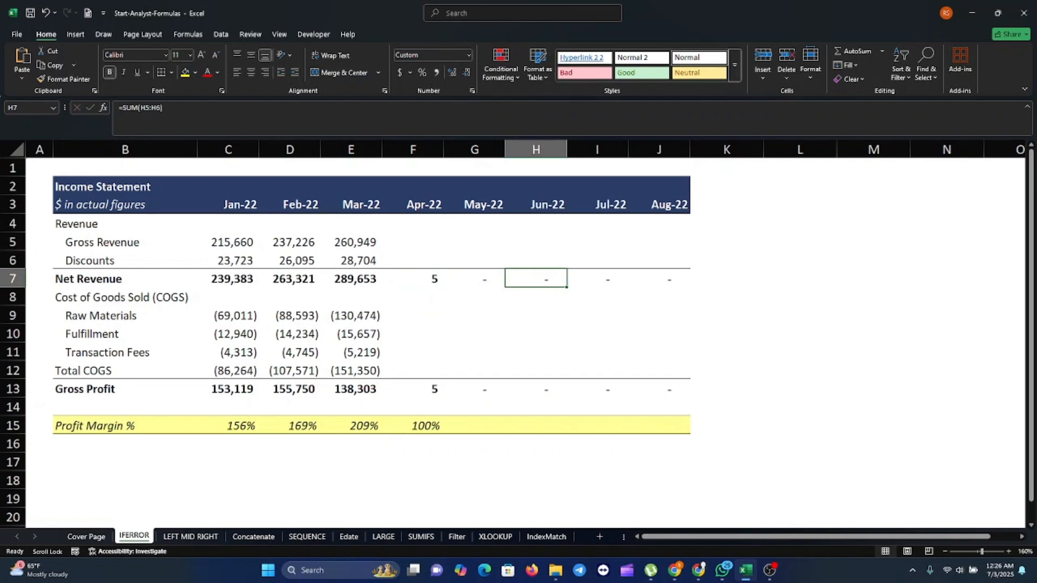
{"action": "key", "text": "alt+Tab"}
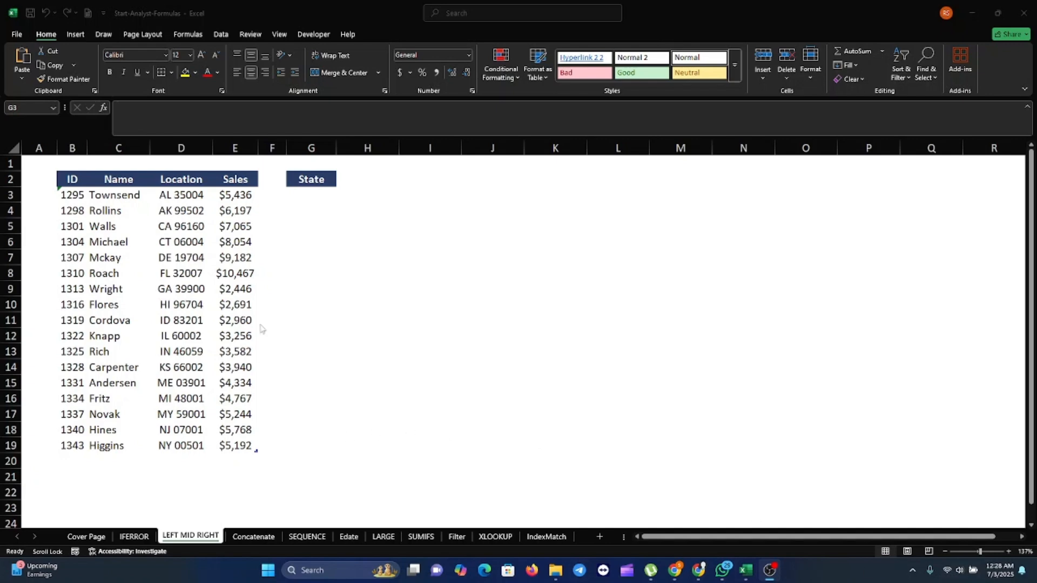
{"action": "left_click", "coordinate": [306, 194]}
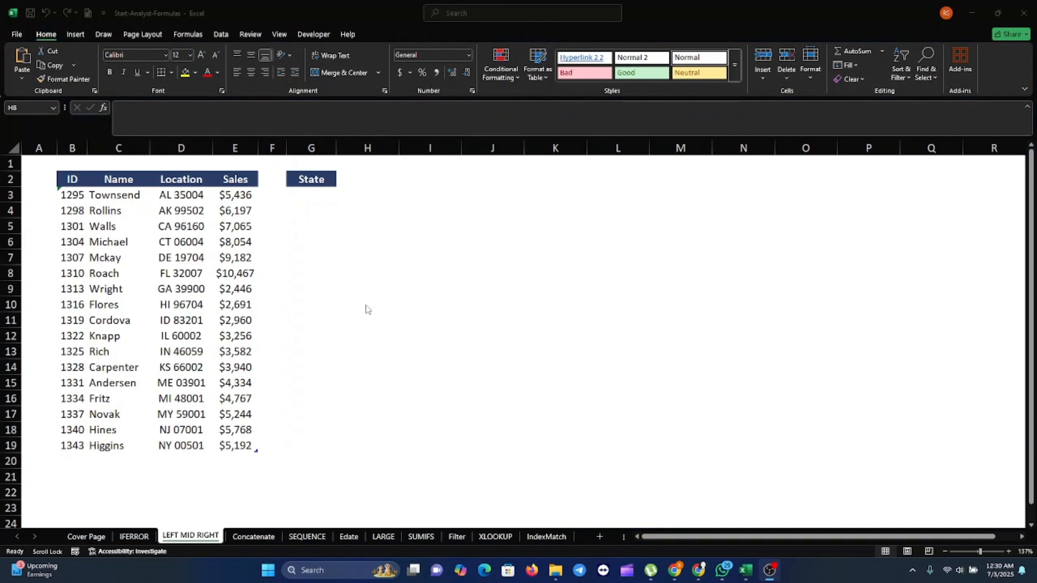
{"action": "left_click", "coordinate": [306, 196]}
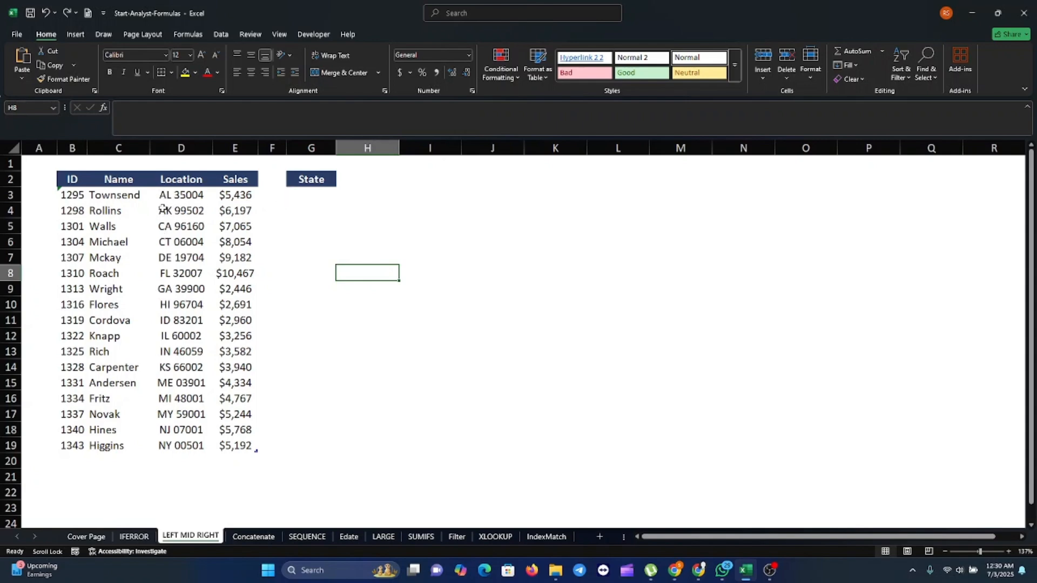
{"action": "left_click", "coordinate": [301, 194]}
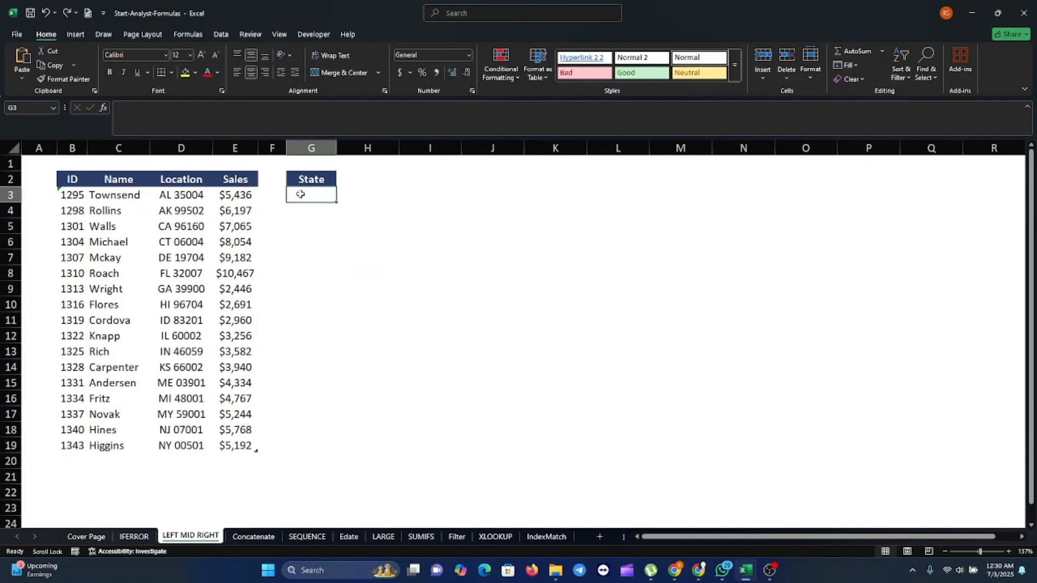
{"action": "type", "text": "="}
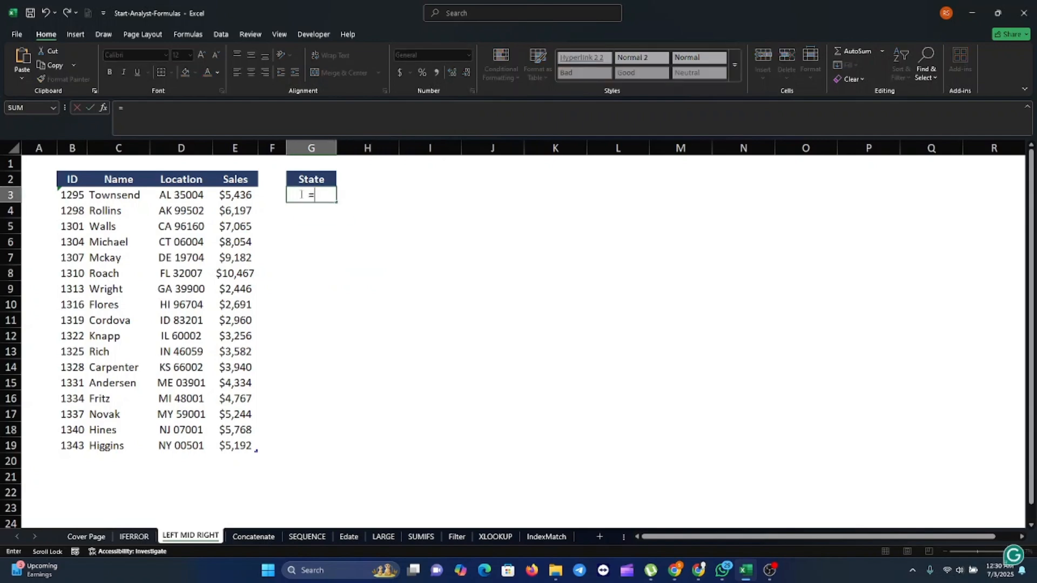
{"action": "type", "text": "left"}
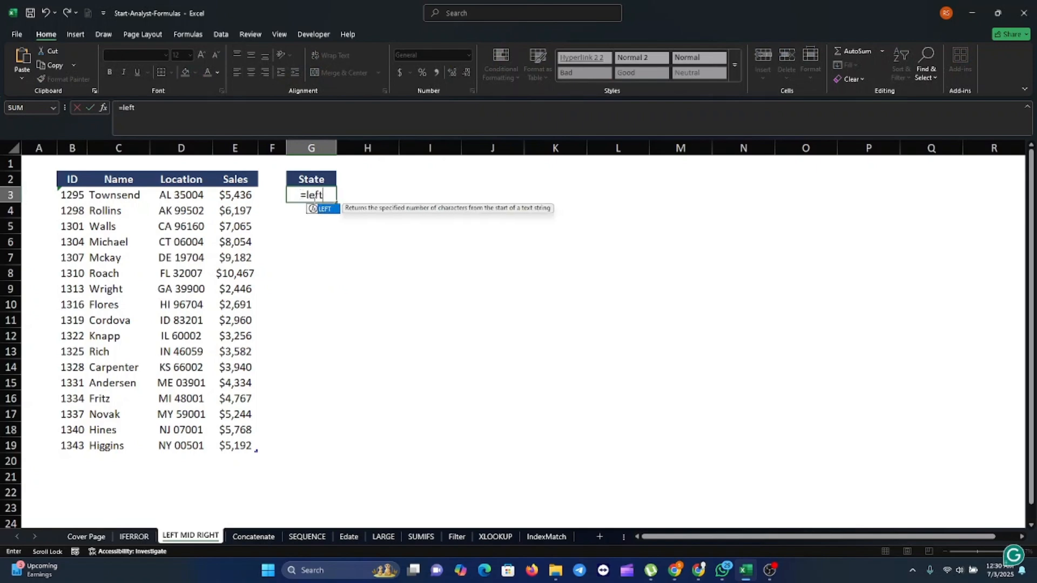
{"action": "key", "text": "Tab"}
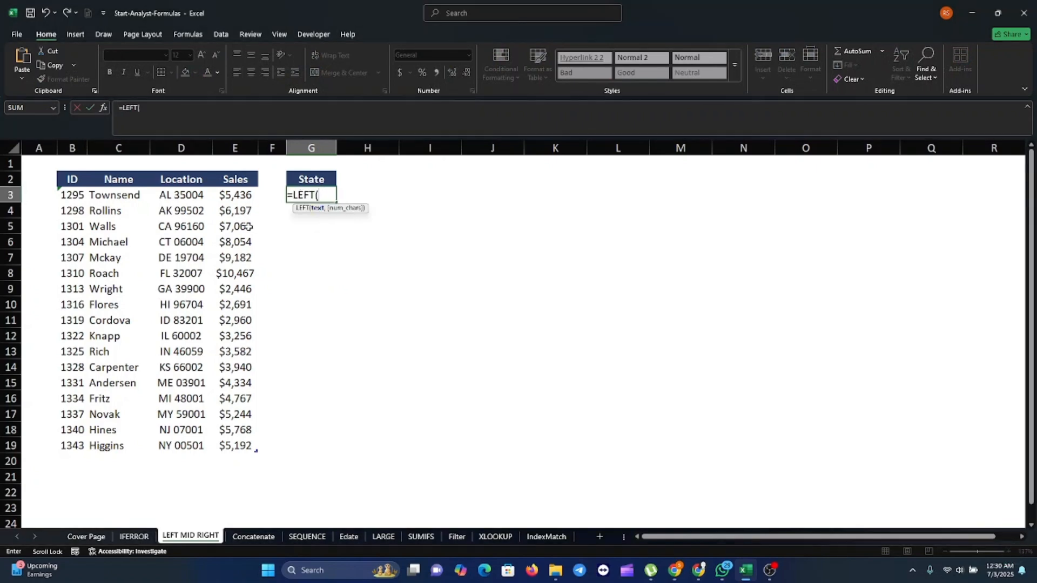
{"action": "left_click", "coordinate": [183, 195]}
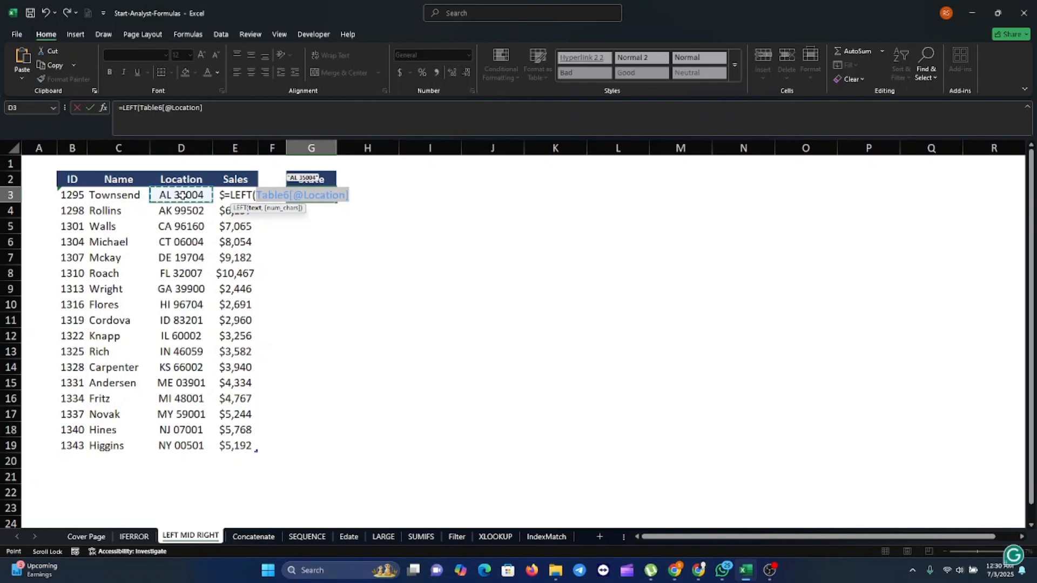
{"action": "type", "text": ","}
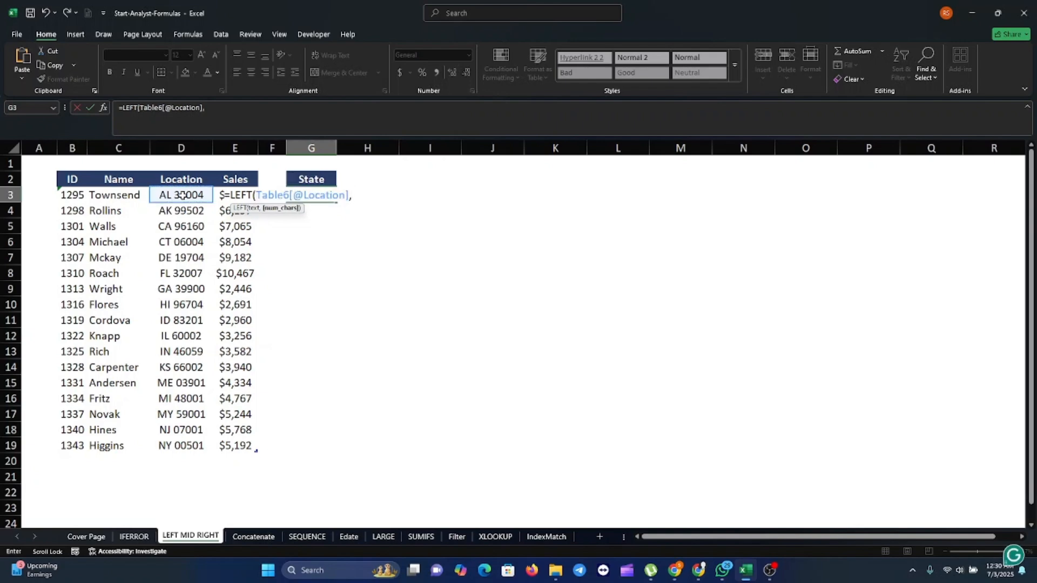
{"action": "type", "text": "2)"}
{"action": "key", "text": "Return"}
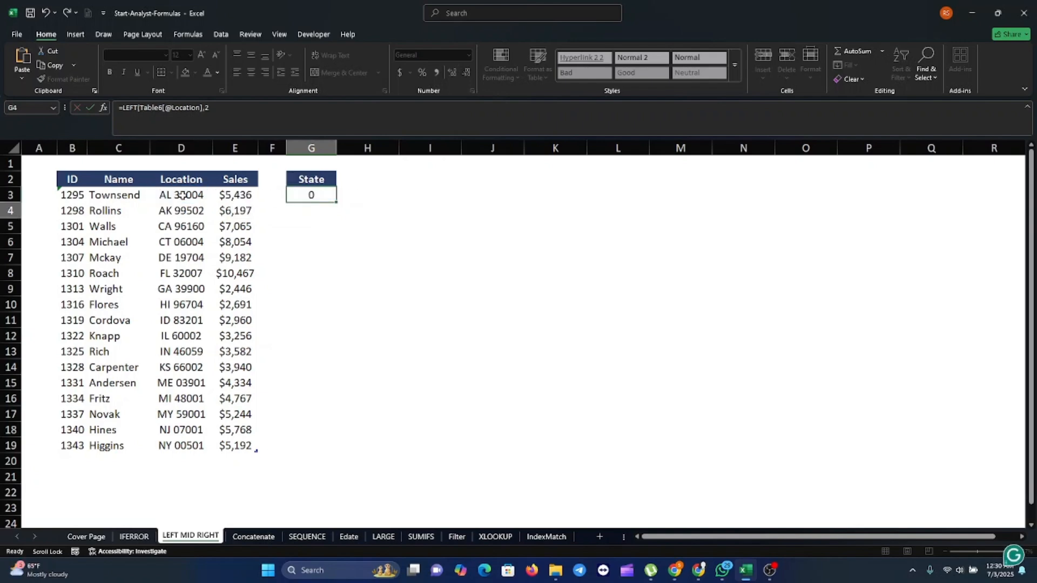
Fill the LEFT formula from G3 down the State column to G19.
{"action": "left_click", "coordinate": [310, 194]}
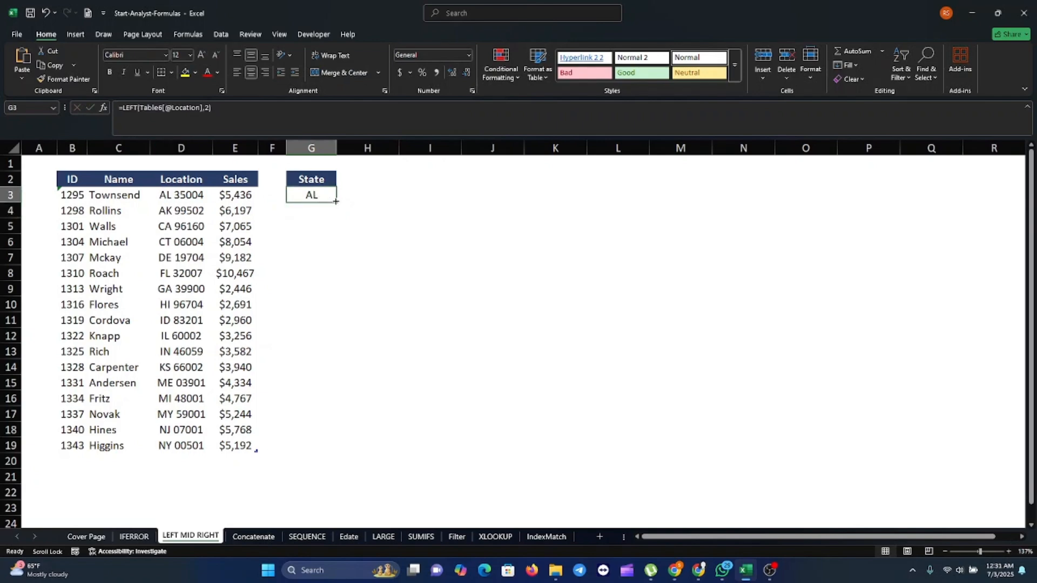
{"action": "left_click_drag", "start_coordinate": [336, 201], "coordinate": [312, 448]}
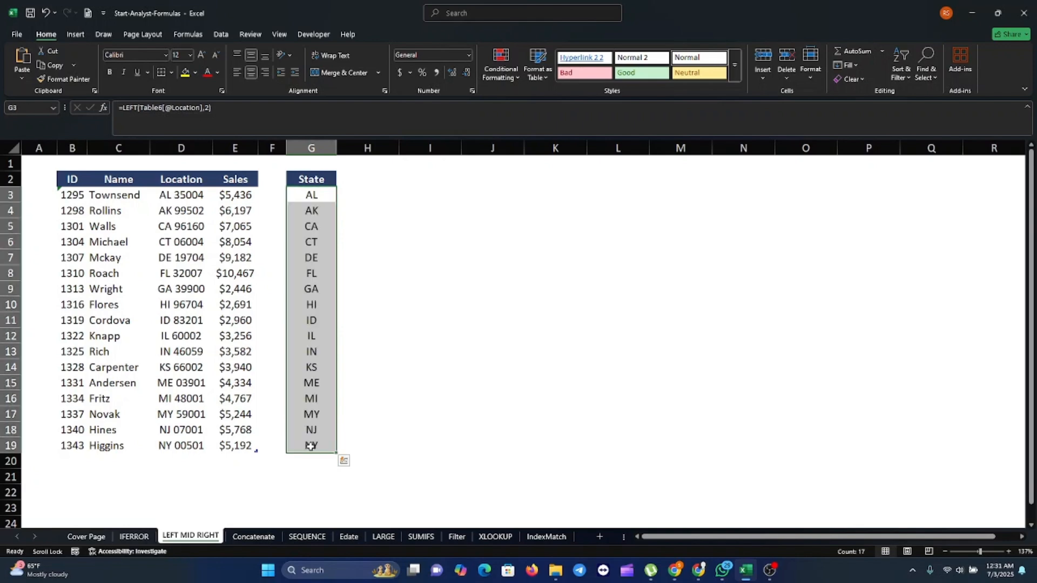
{"action": "left_click", "coordinate": [412, 325]}
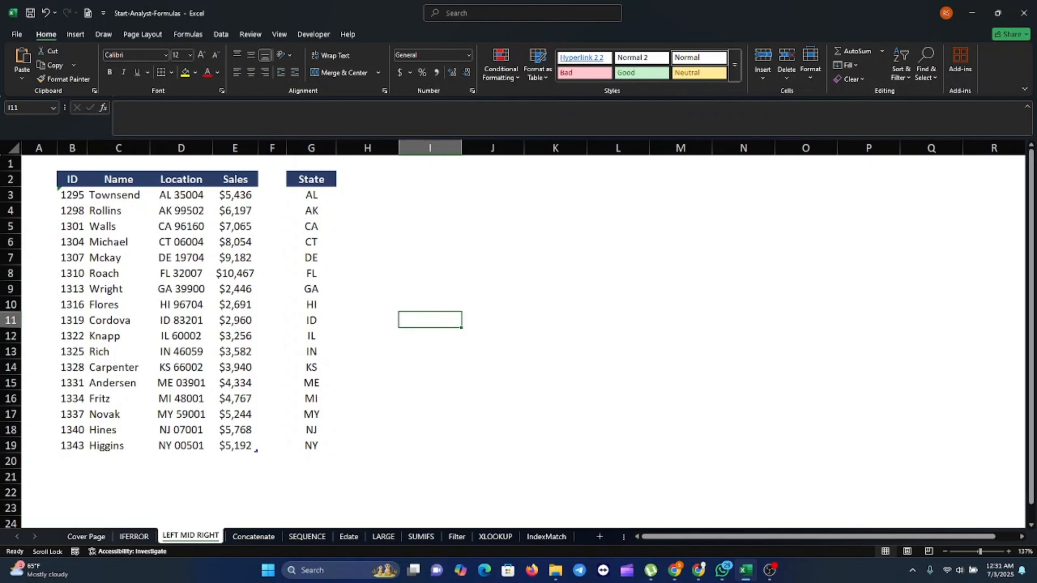
Go to the Concatenate sheet and select J3, the first cell under City & Country.
{"action": "key", "text": "ctrl+Page_Down"}
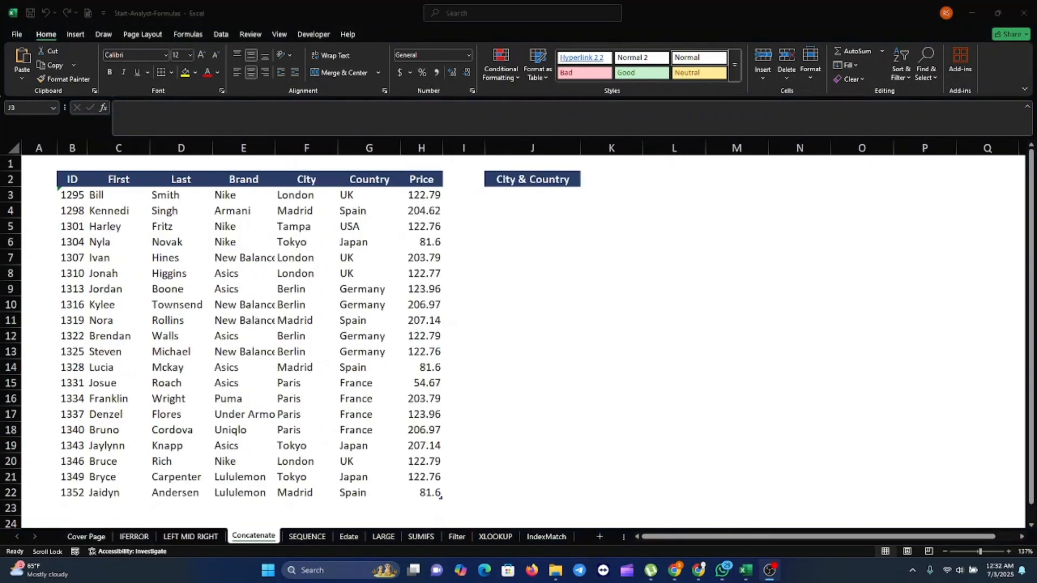
{"action": "left_click", "coordinate": [515, 196]}
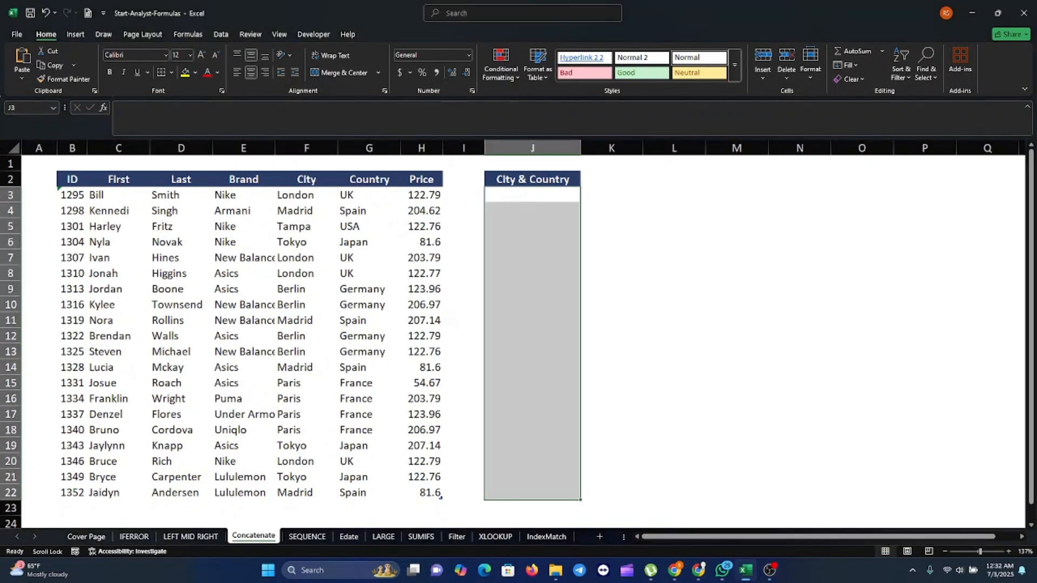
{"action": "key", "text": "alt+Tab"}
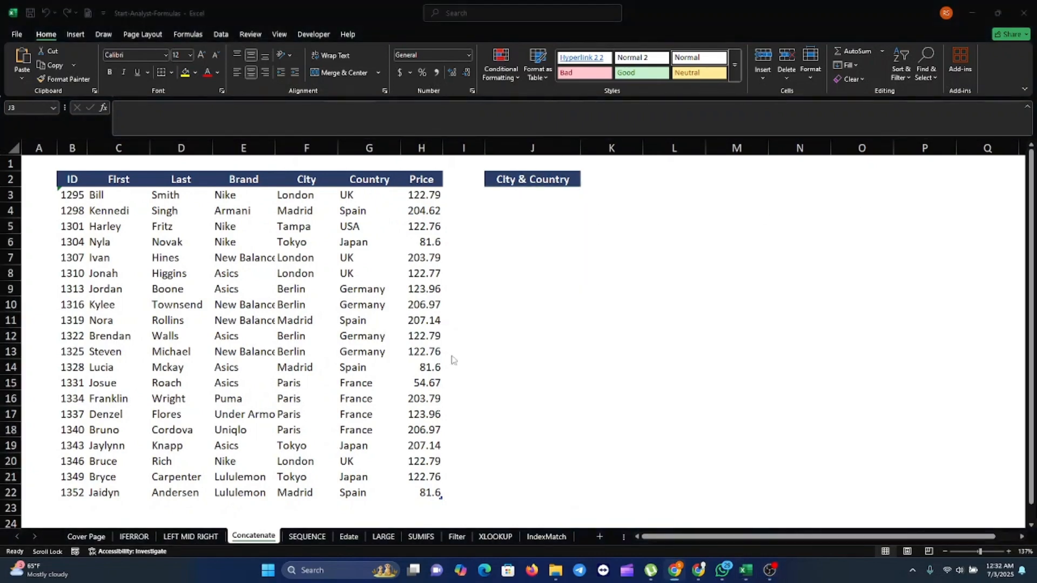
{"action": "left_click", "coordinate": [508, 197]}
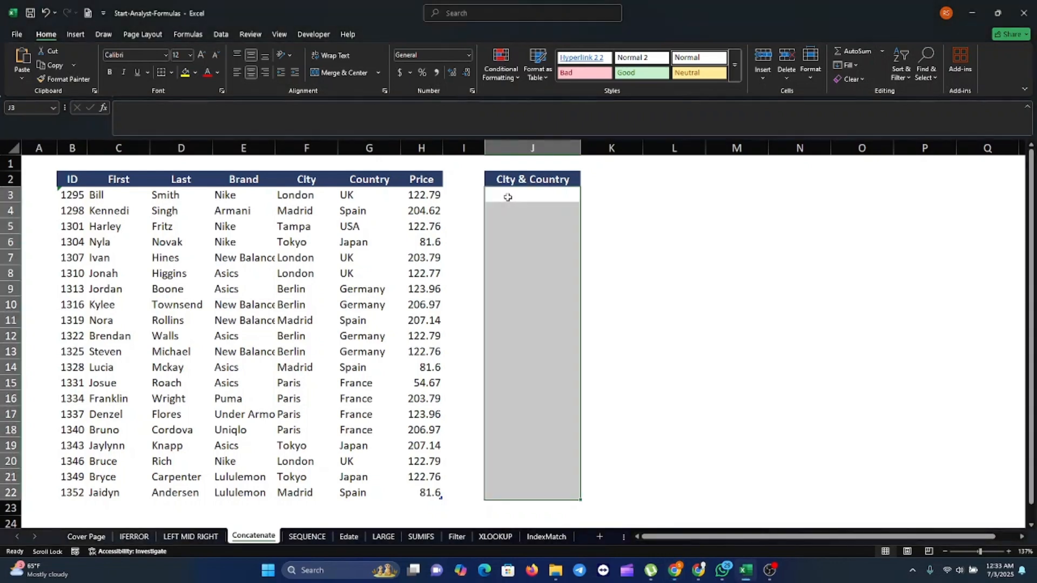
{"action": "left_click", "coordinate": [507, 198]}
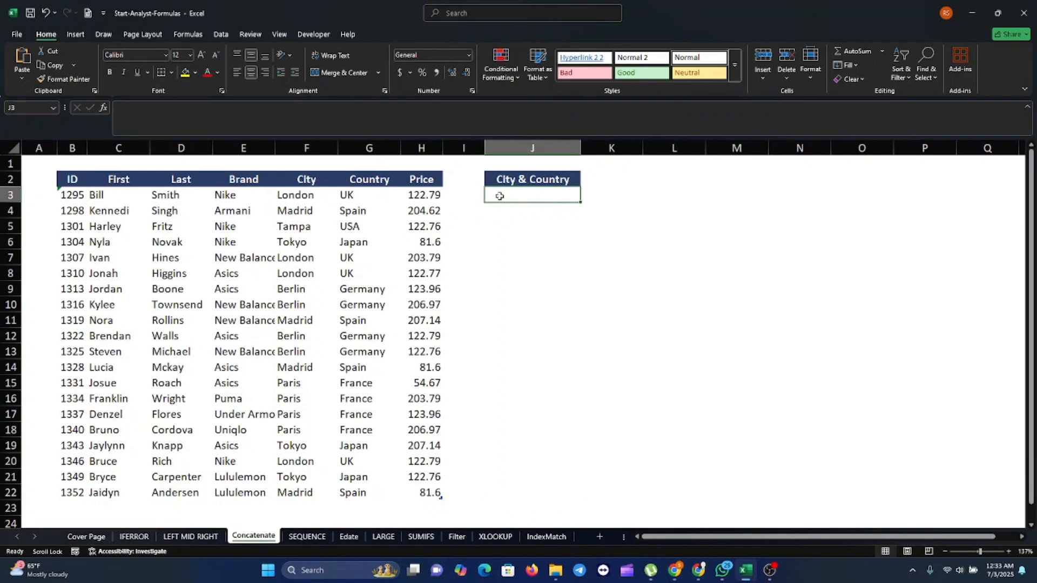
{"action": "type", "text": "="}
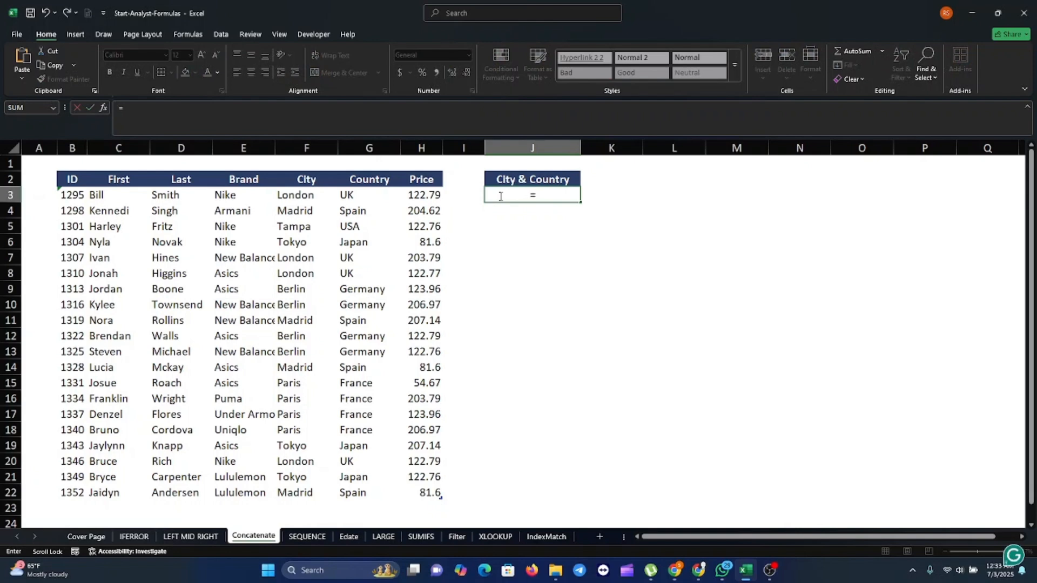
{"action": "type", "text": "c"}
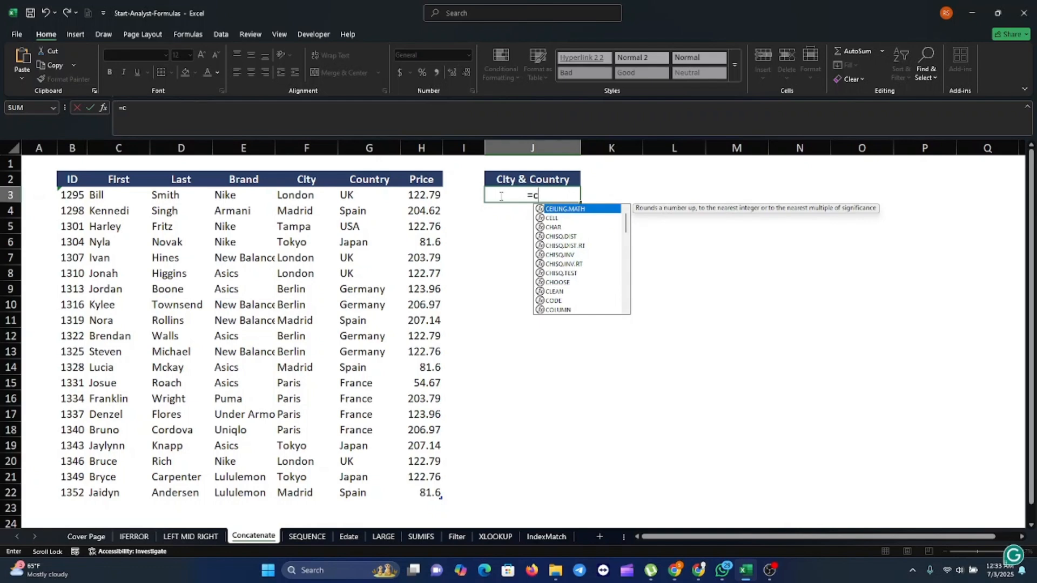
{"action": "key", "text": "BackSpace"}
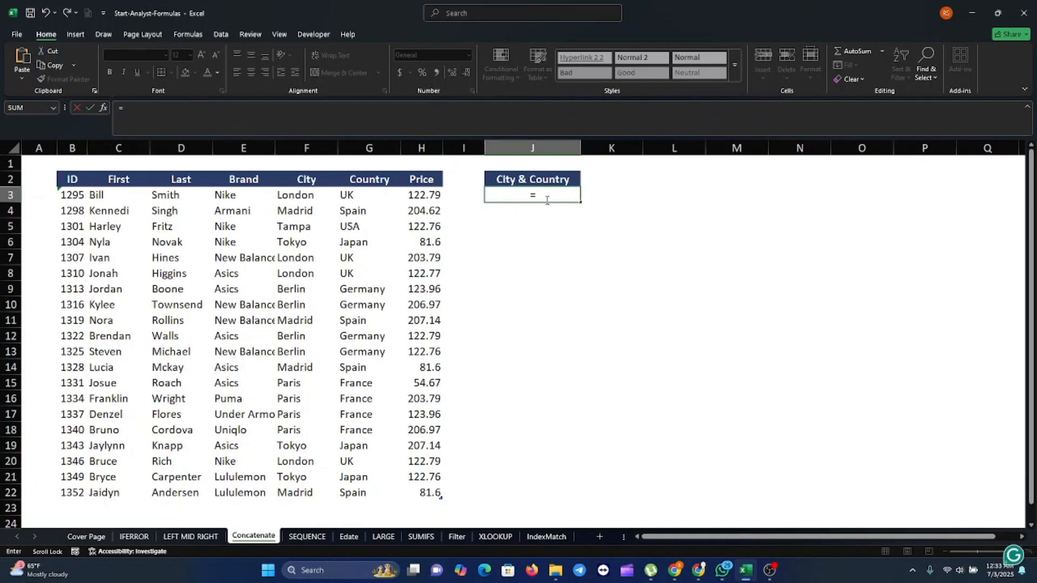
{"action": "left_click", "coordinate": [298, 197]}
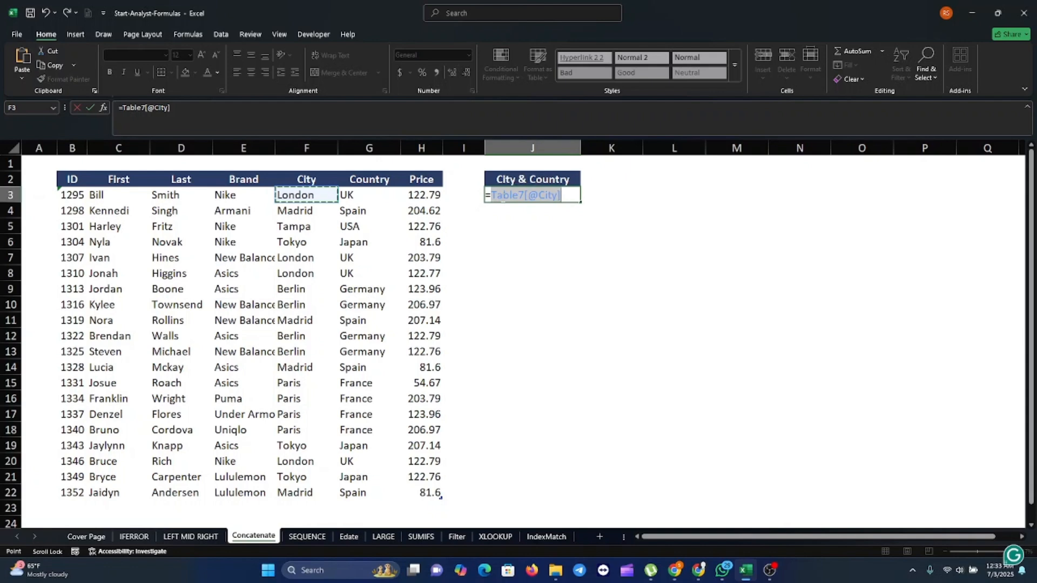
{"action": "type", "text": "&"}
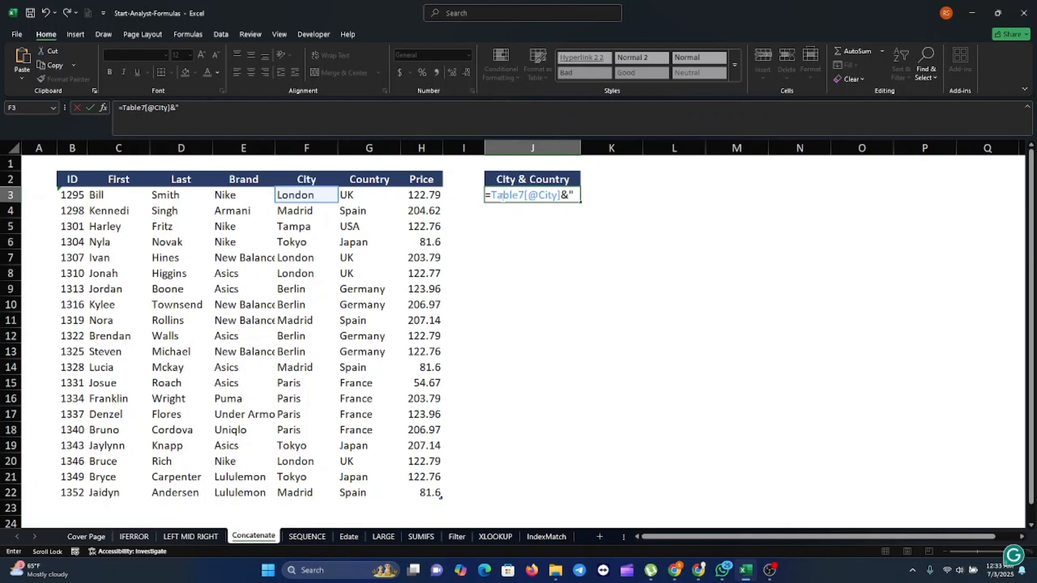
{"action": "type", "text": ","}
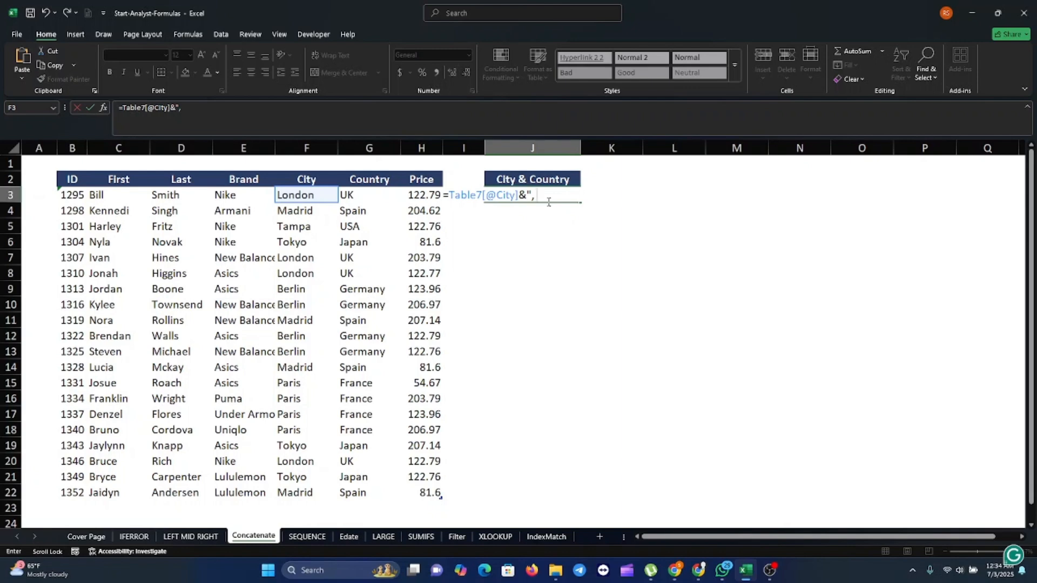
{"action": "type", "text": "\""}
{"action": "type", "text": "&"}
{"action": "left_click", "coordinate": [364, 197]}
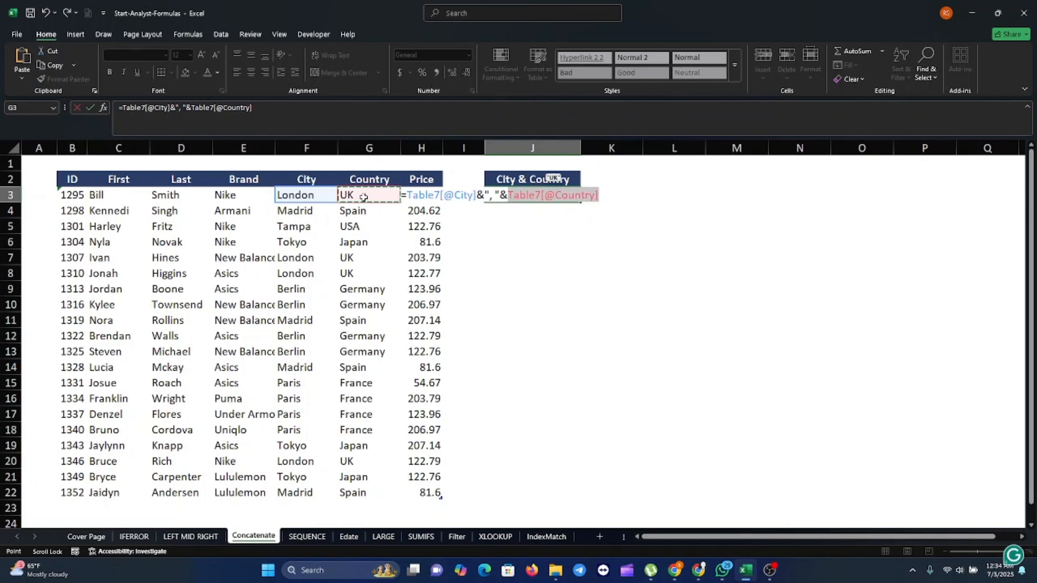
{"action": "key", "text": "Return"}
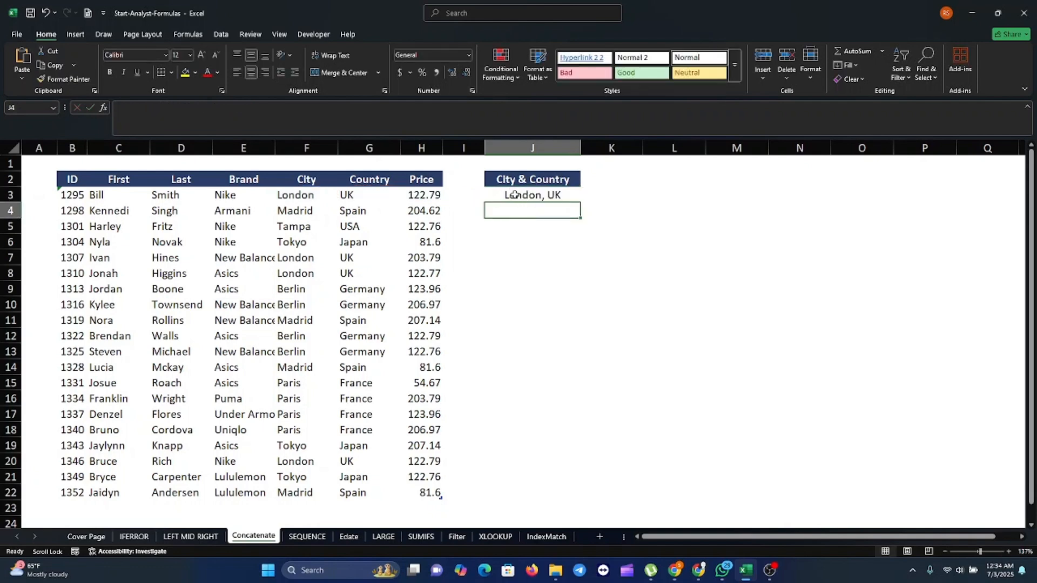
Fill the city and country formula from J3 down the column to J22.
{"action": "left_click", "coordinate": [555, 195]}
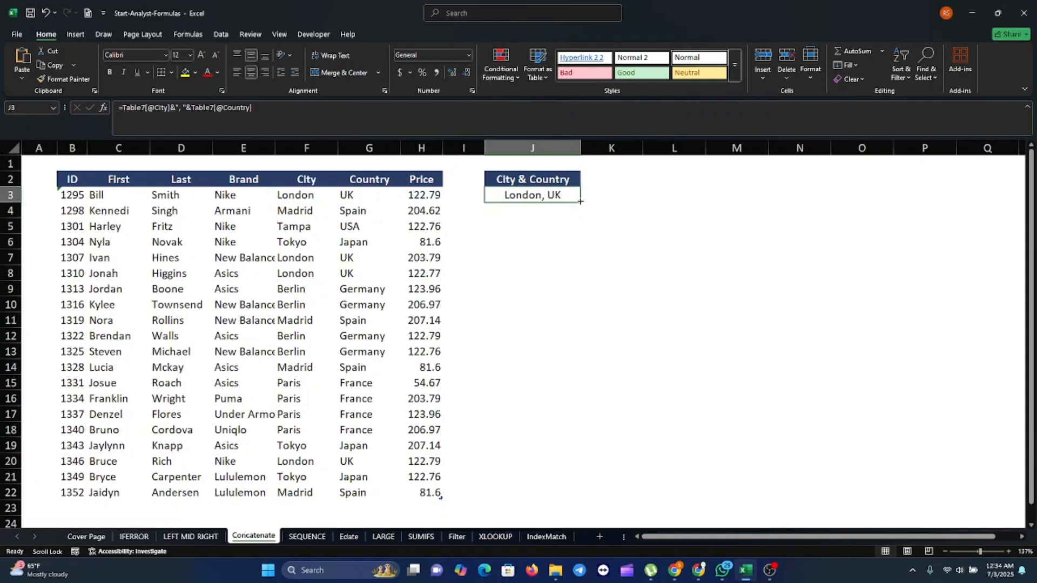
{"action": "left_click_drag", "start_coordinate": [580, 201], "coordinate": [575, 493]}
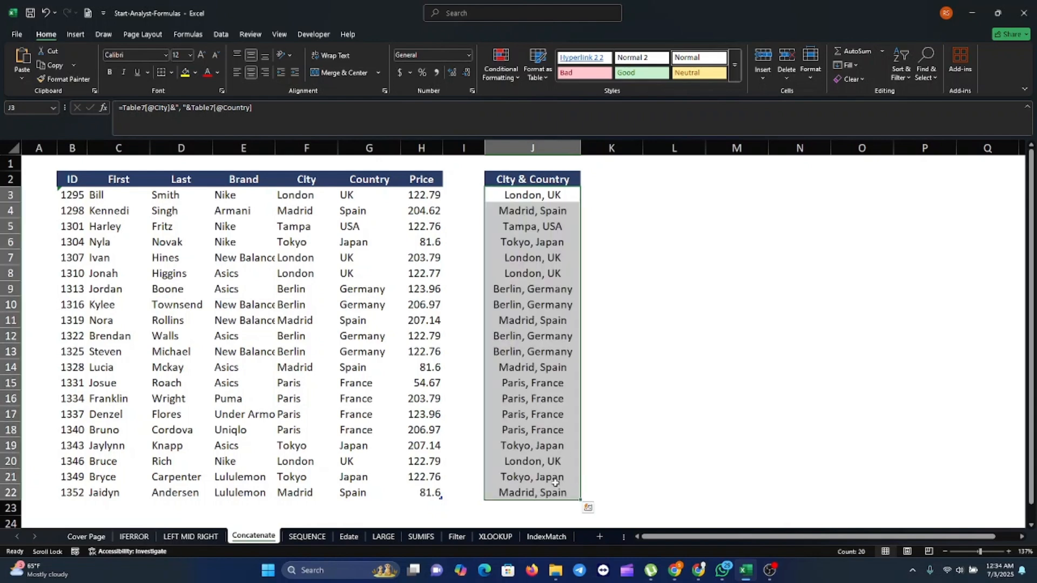
{"action": "left_click", "coordinate": [683, 394]}
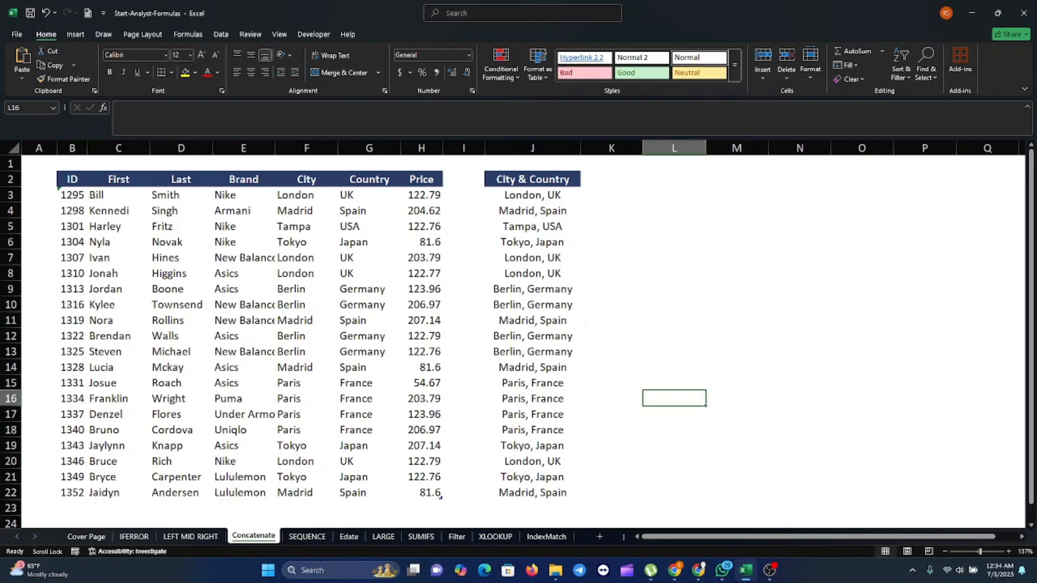
Go to the SEQUENCE sheet and select B3, the first cell under Test #.
{"action": "key", "text": "alt+Tab"}
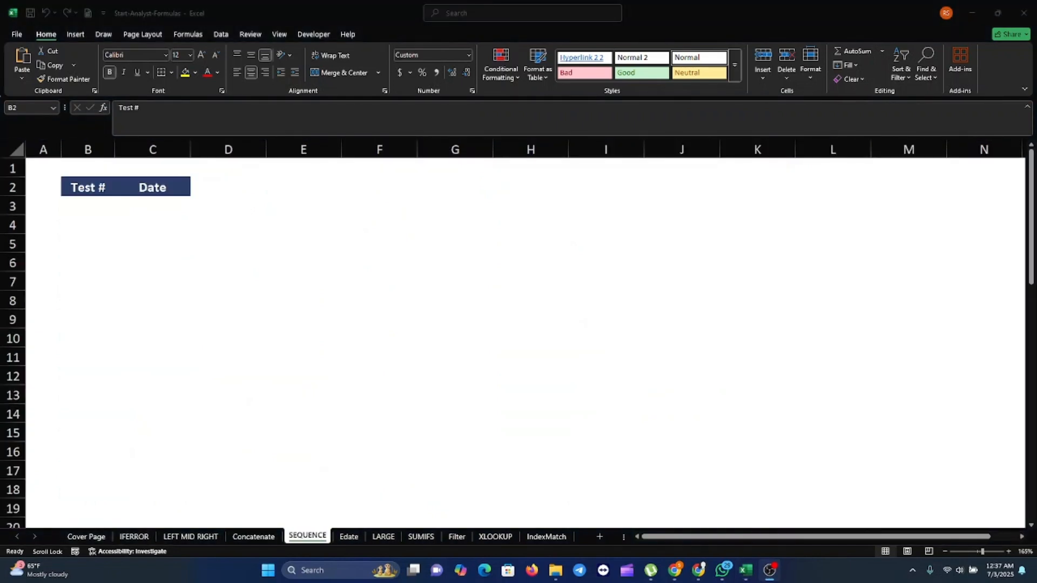
{"action": "key", "text": "alt+Tab"}
{"action": "left_click", "coordinate": [81, 194]}
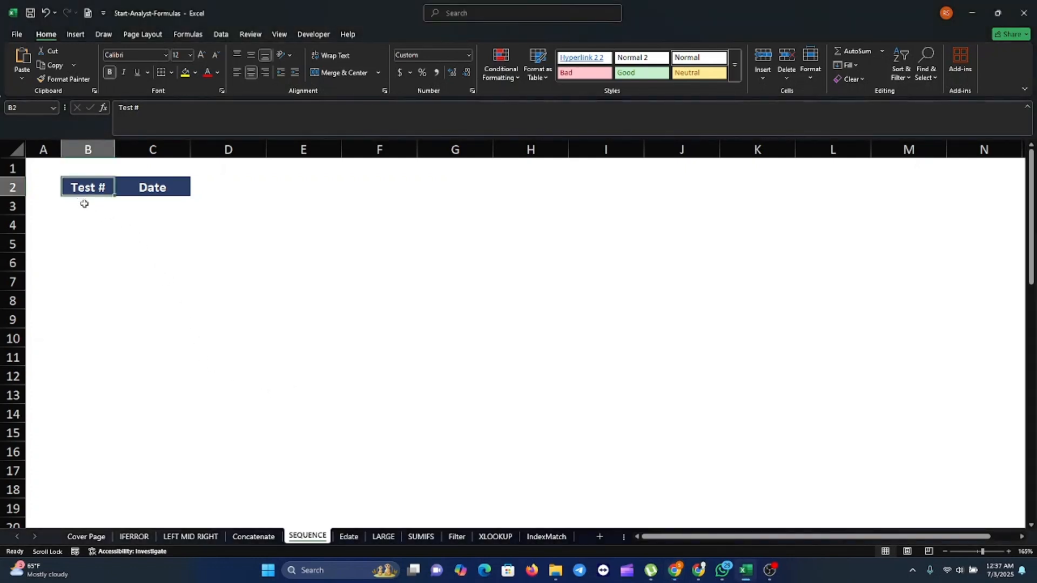
{"action": "left_click", "coordinate": [85, 204]}
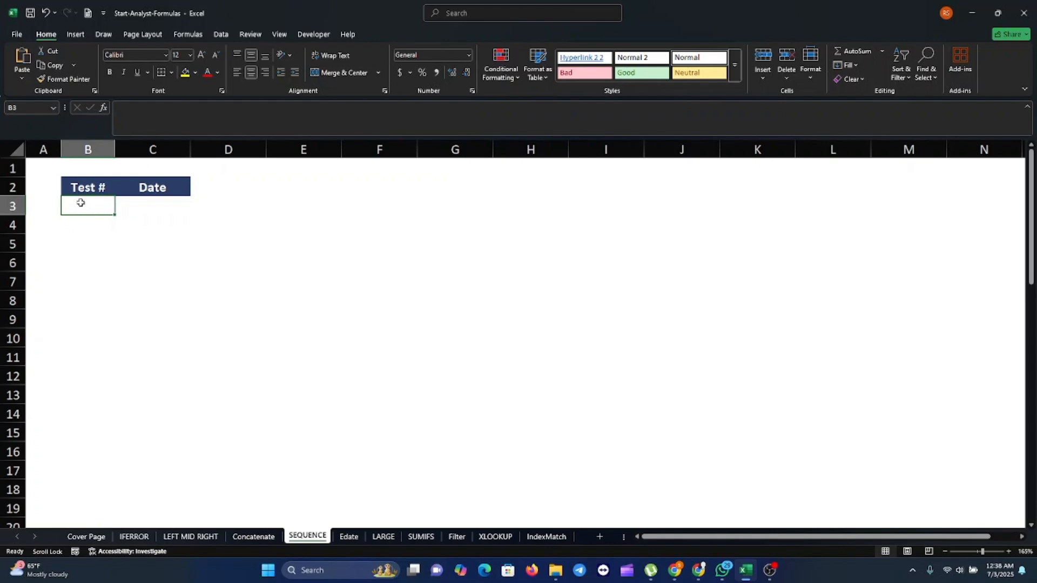
Number the tests from 1 to 50 down the Test # column by entering =SEQUENCE(50) in B3.
{"action": "type", "text": "=s"}
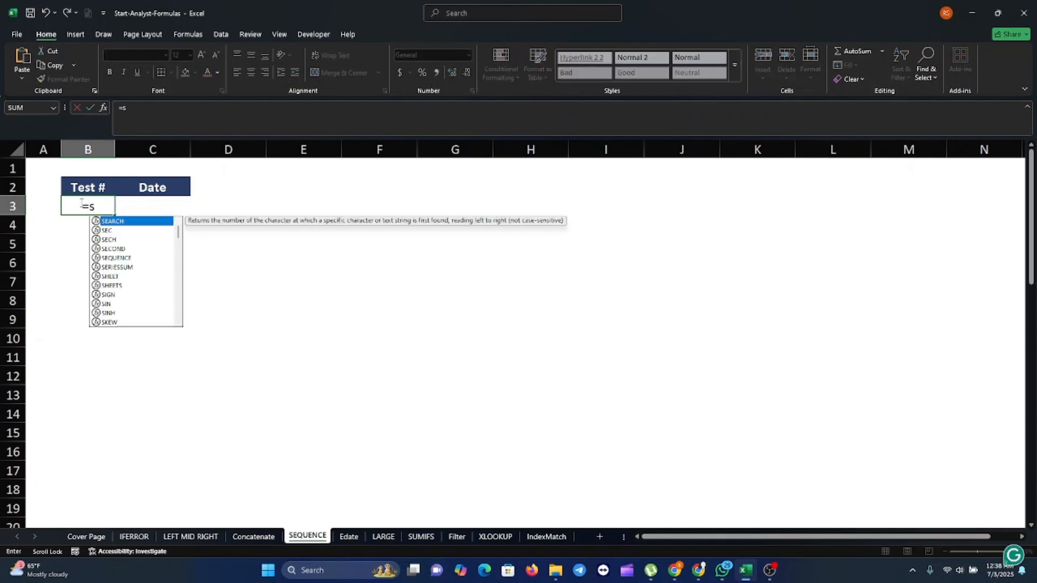
{"action": "type", "text": "e"}
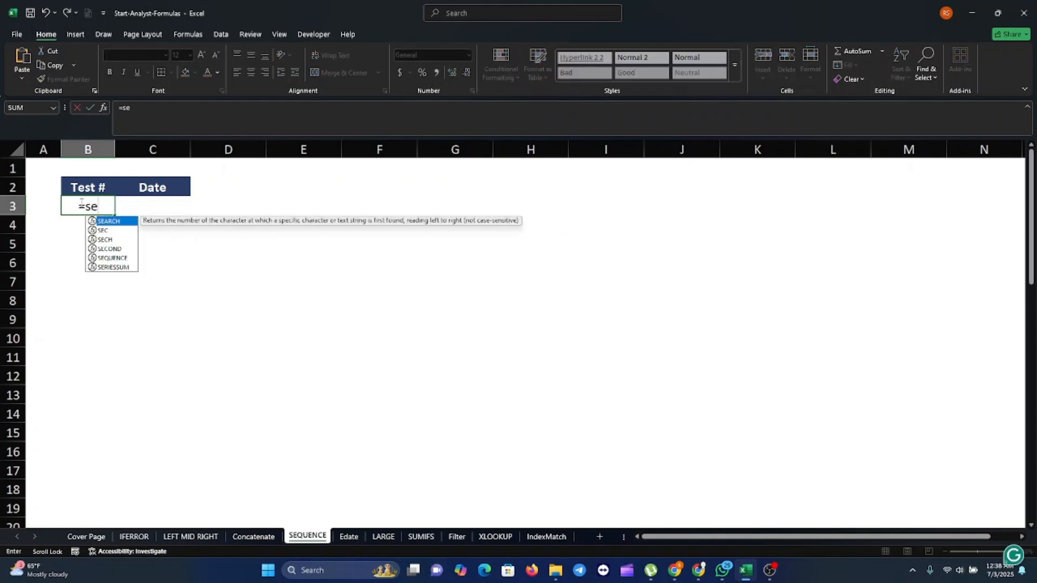
{"action": "double_click", "coordinate": [113, 258]}
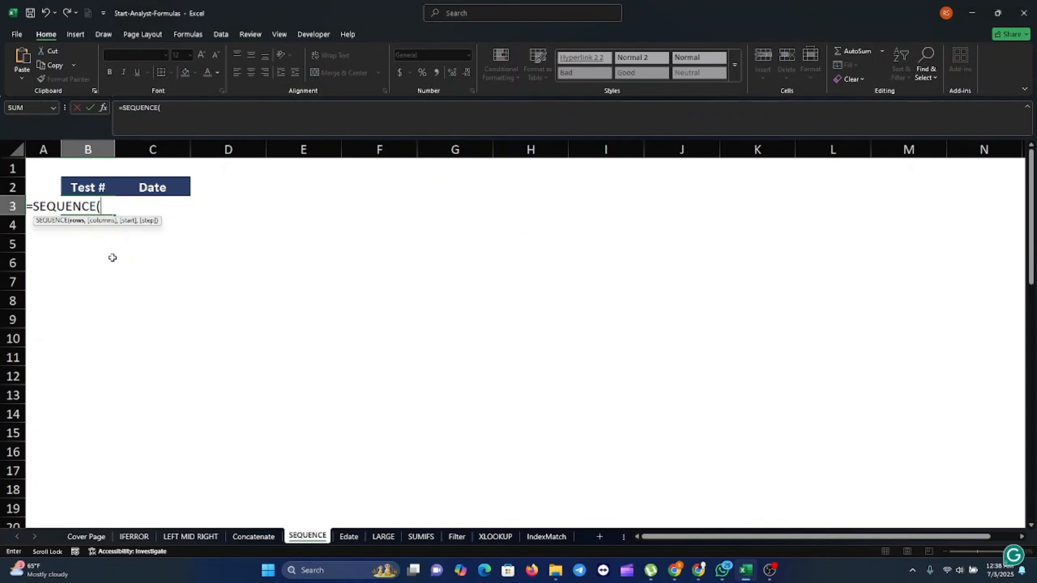
{"action": "type", "text": "50)"}
{"action": "key", "text": "Return"}
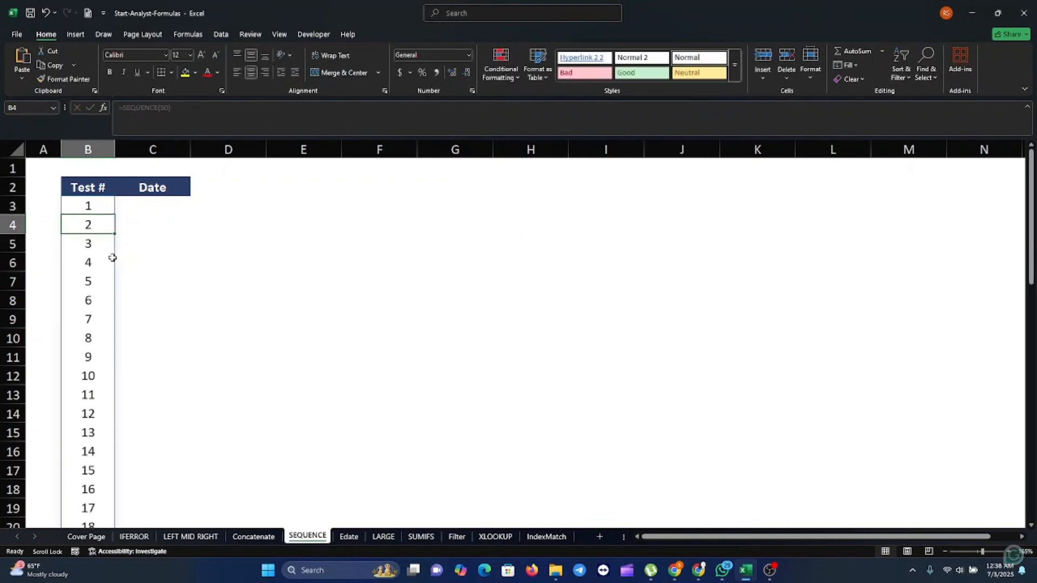
{"action": "scroll", "coordinate": [102, 297], "scroll_direction": "down", "scroll_amount": 3}
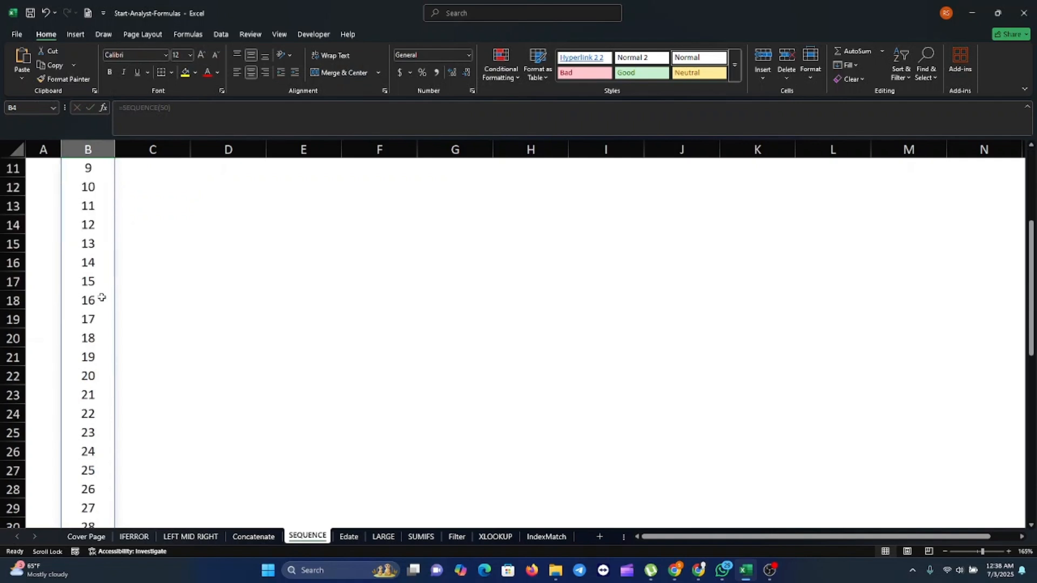
{"action": "scroll", "coordinate": [102, 298], "scroll_direction": "down", "scroll_amount": 10}
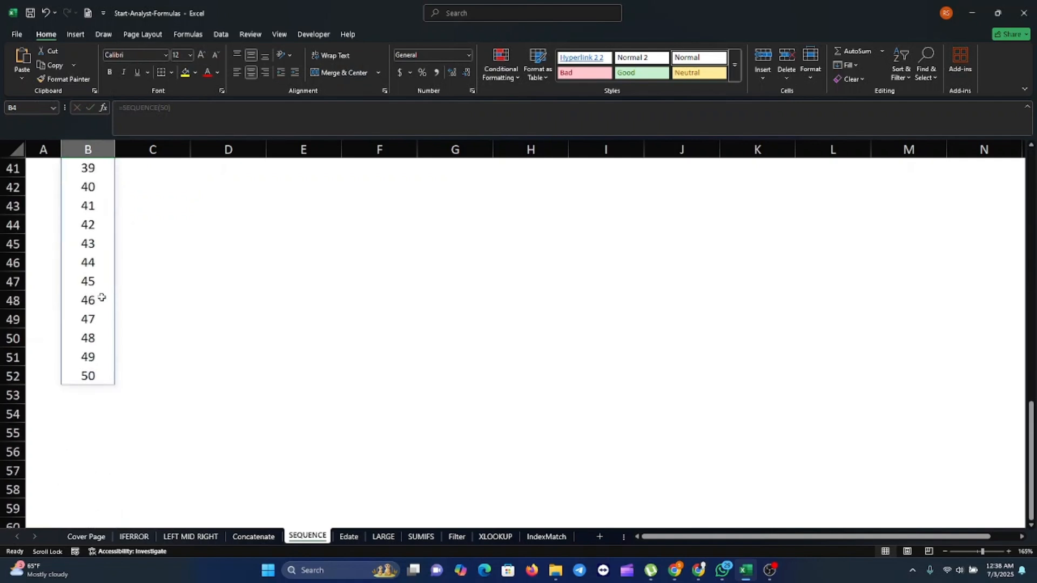
{"action": "scroll", "coordinate": [102, 298], "scroll_direction": "up", "scroll_amount": 13}
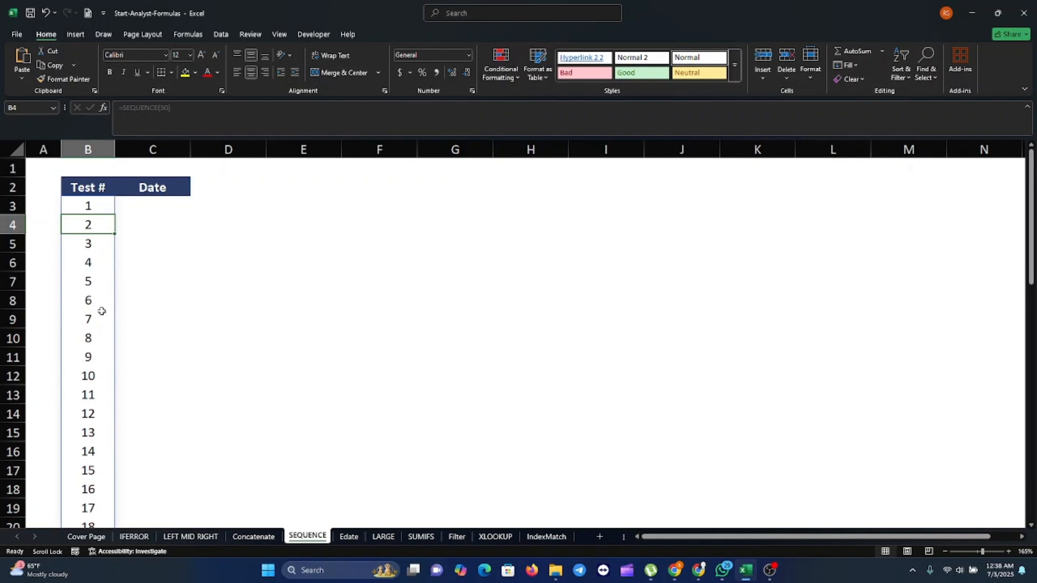
Fill the Date column with 50 weekly dates from January 1, 2023 using =SEQUENCE(50,,DATE(2023,01,01),7) in C3.
{"action": "left_click", "coordinate": [132, 209]}
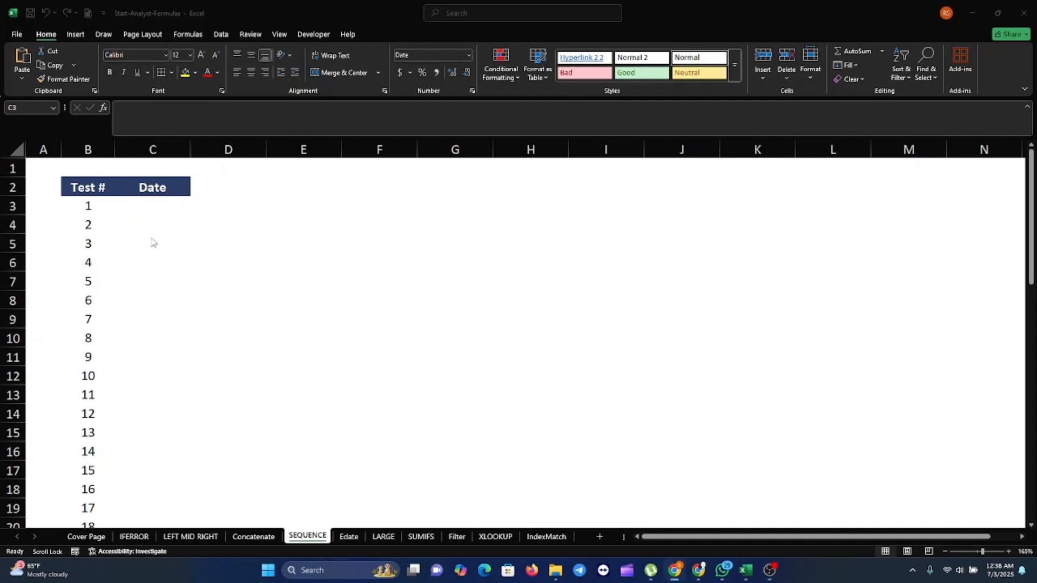
{"action": "left_click", "coordinate": [149, 204]}
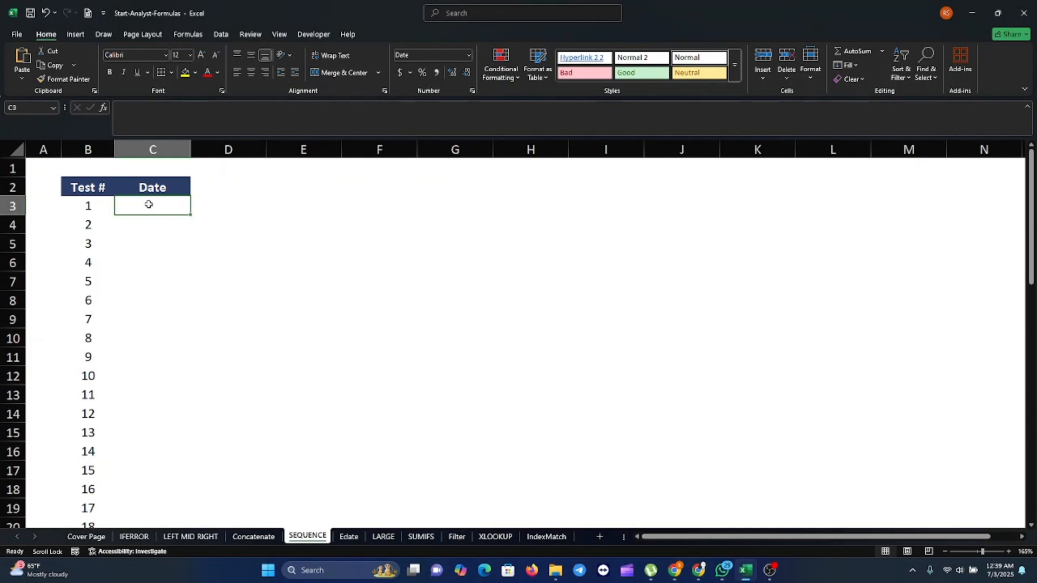
{"action": "type", "text": "="}
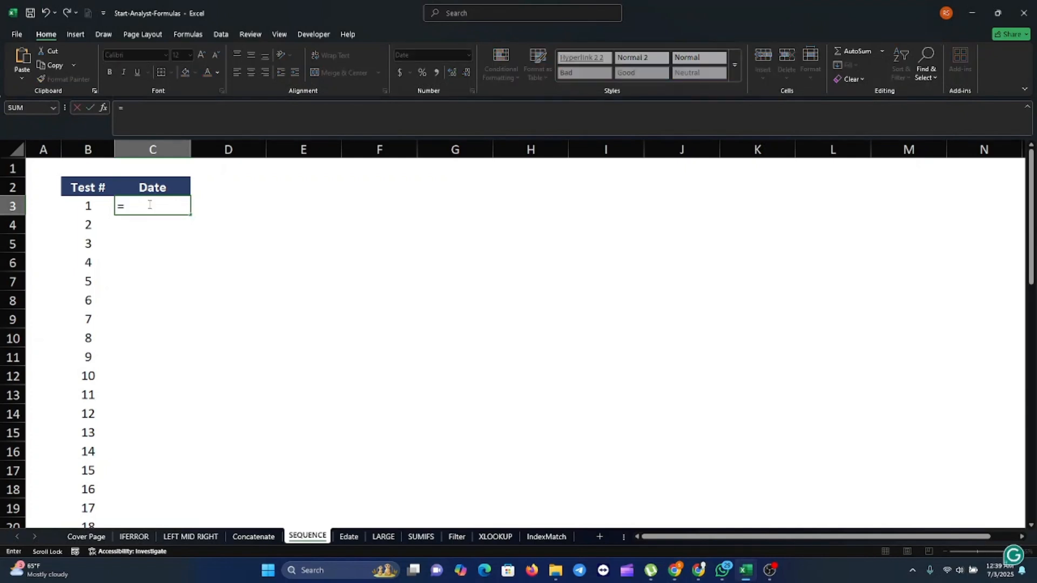
{"action": "type", "text": "se"}
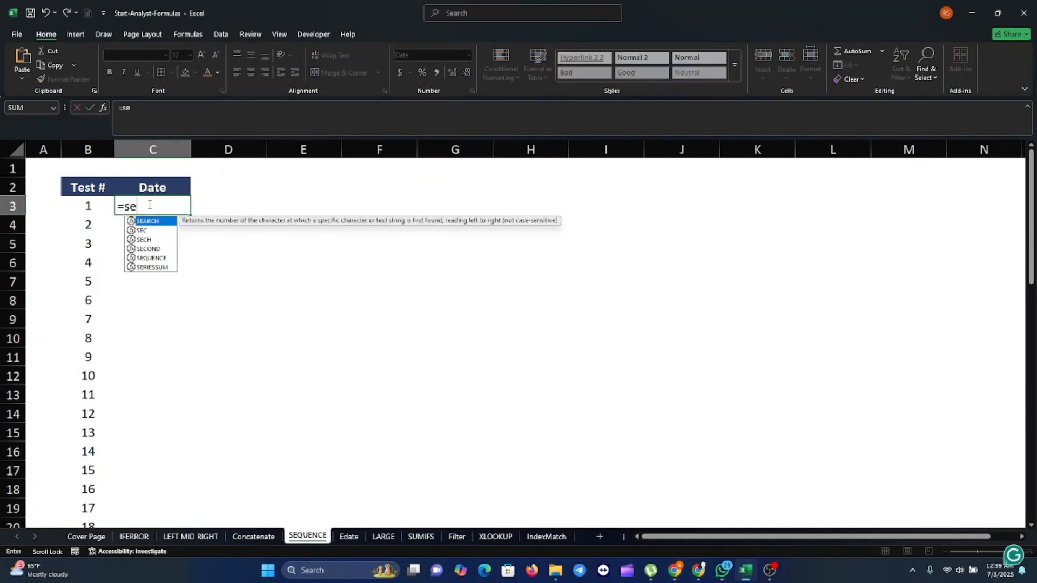
{"action": "double_click", "coordinate": [151, 258]}
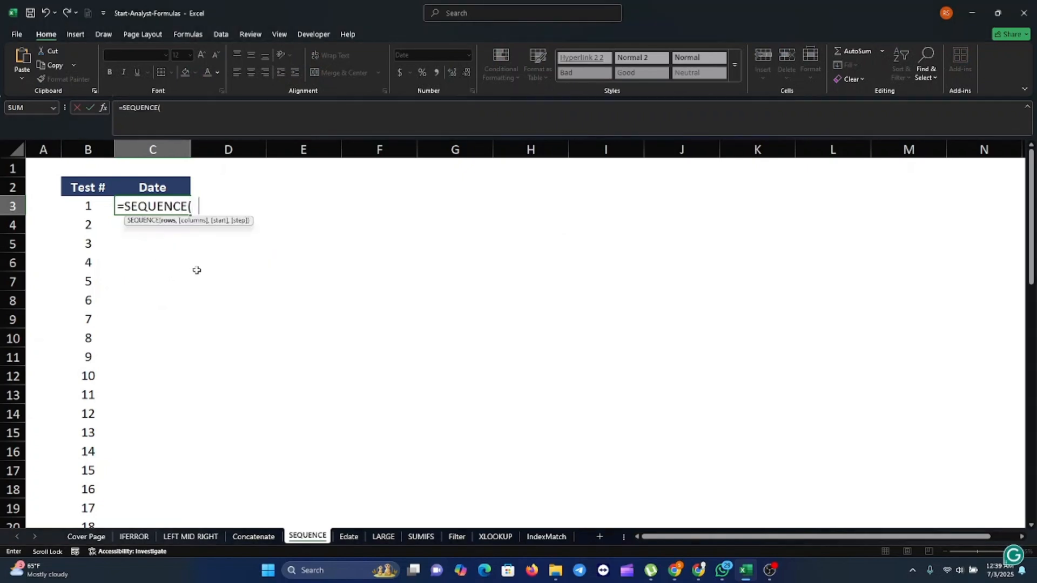
{"action": "type", "text": "50,,"}
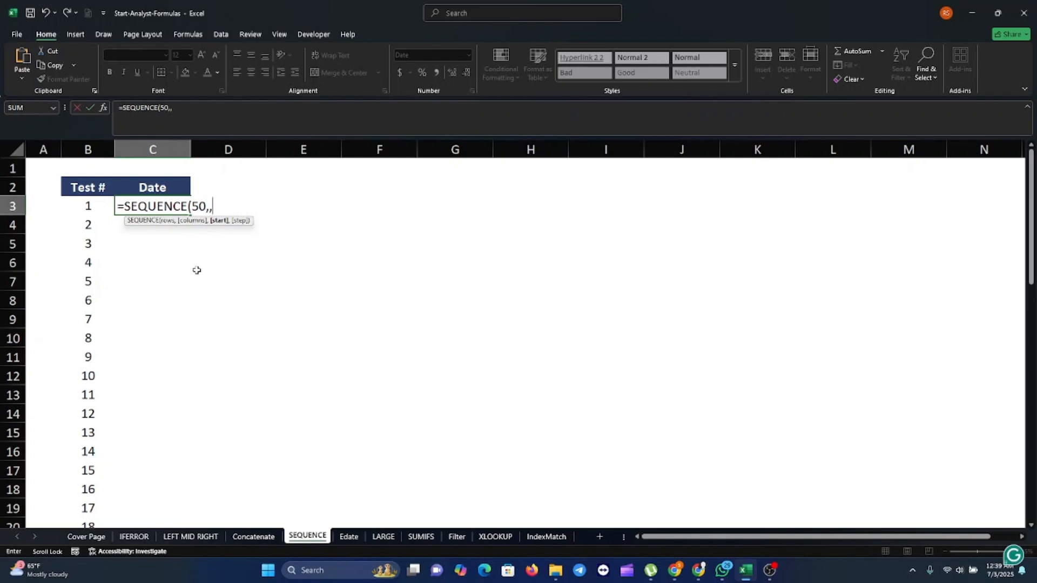
{"action": "type", "text": "D"}
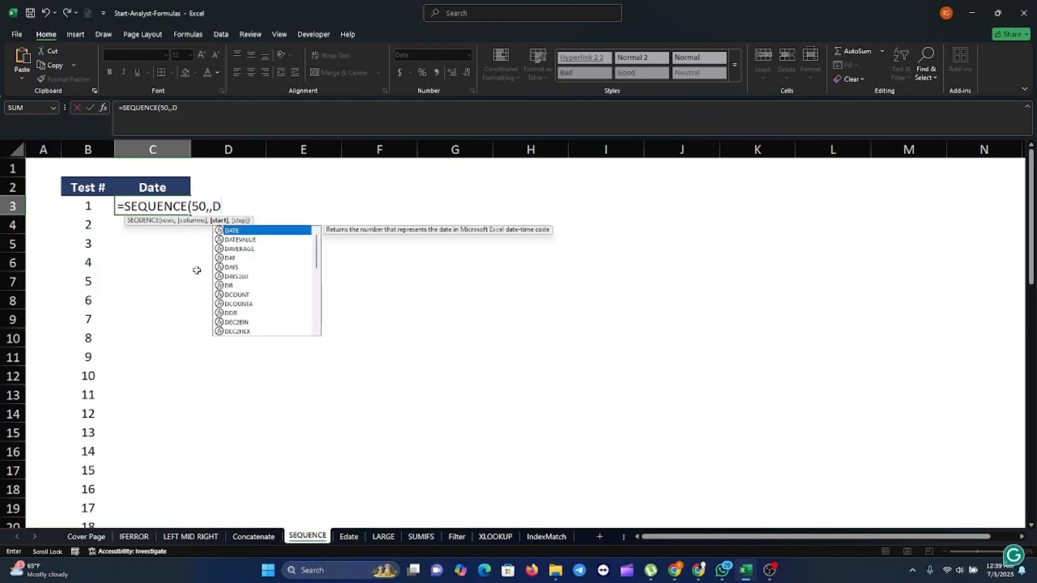
{"action": "double_click", "coordinate": [266, 231]}
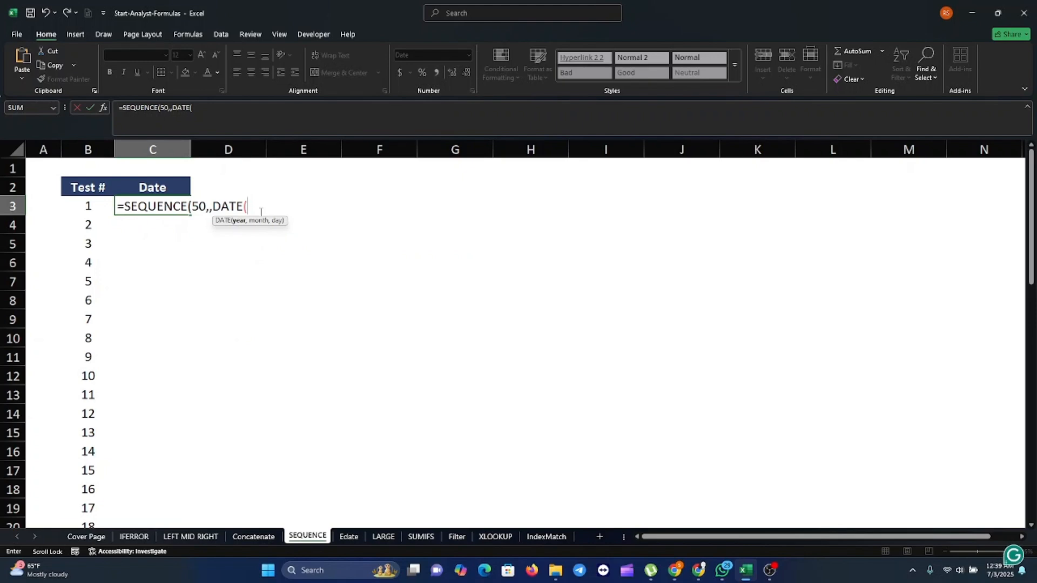
{"action": "type", "text": "2023,01"}
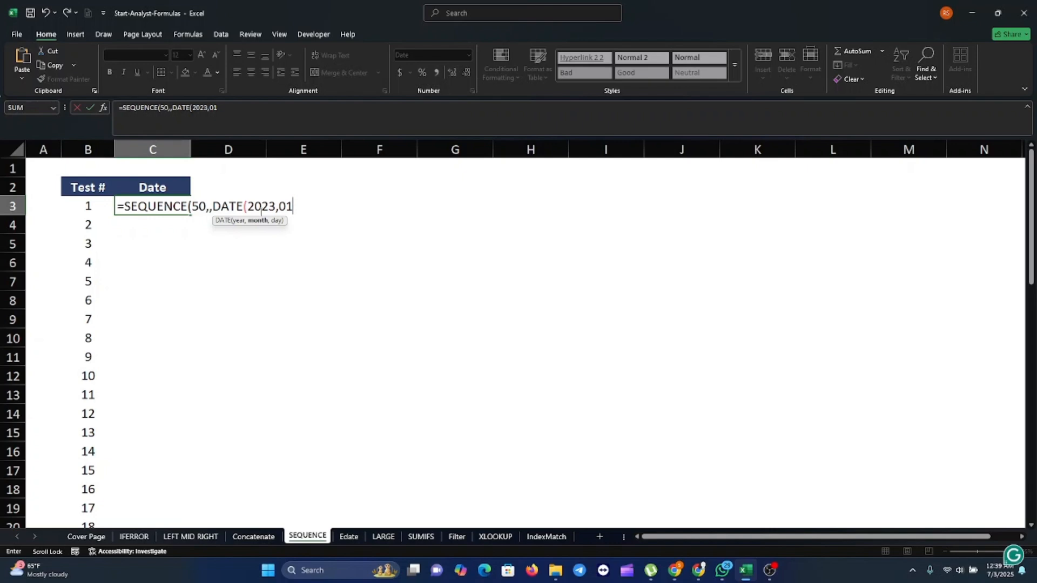
{"action": "type", "text": ",01)"}
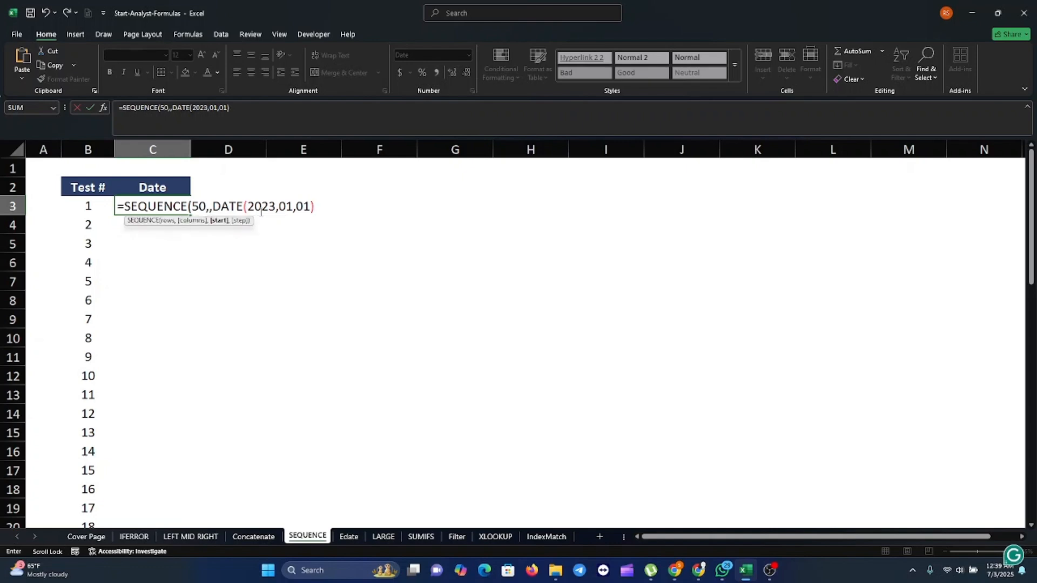
{"action": "type", "text": ",7)"}
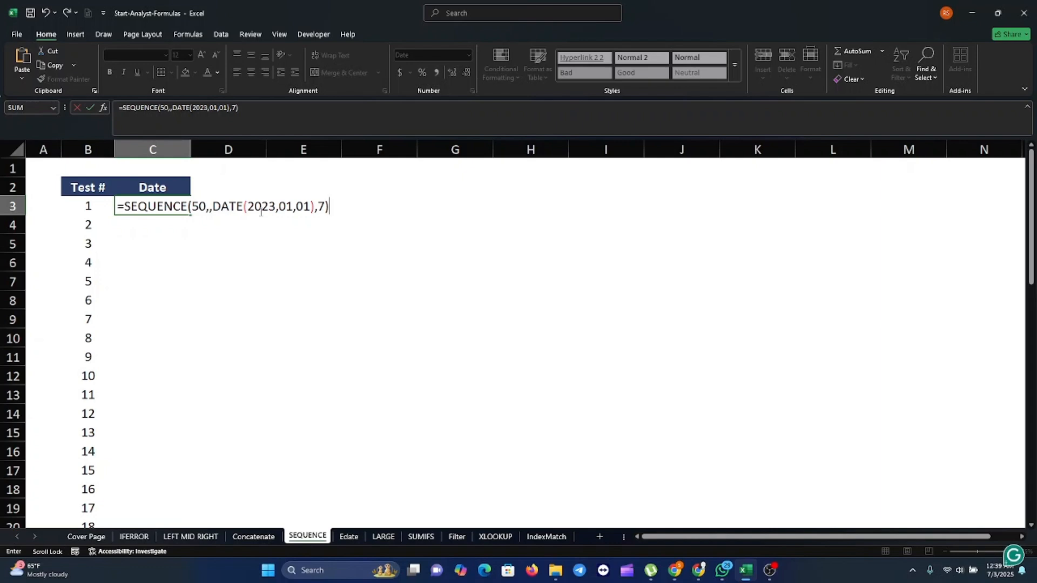
{"action": "key", "text": "Return"}
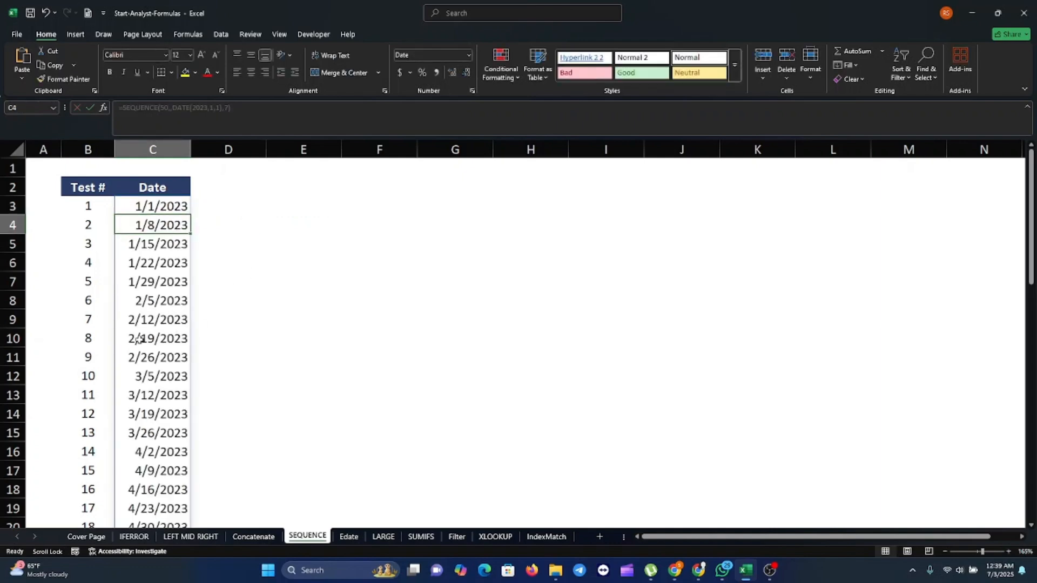
{"action": "scroll", "coordinate": [138, 339], "scroll_direction": "down", "scroll_amount": 11}
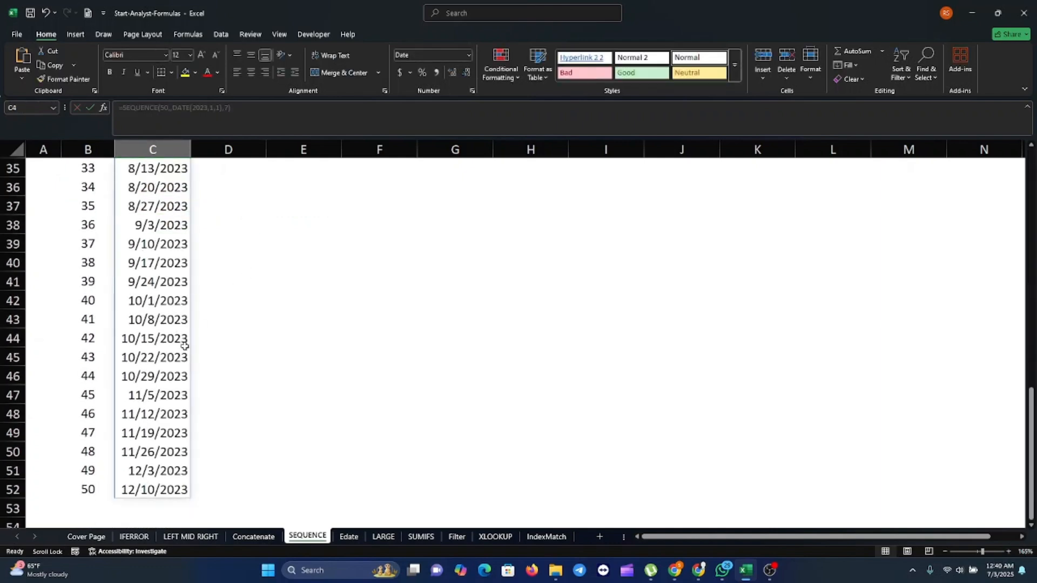
{"action": "scroll", "coordinate": [184, 346], "scroll_direction": "down", "scroll_amount": 2}
{"action": "left_click", "coordinate": [232, 359]}
{"action": "right_click", "coordinate": [227, 361]}
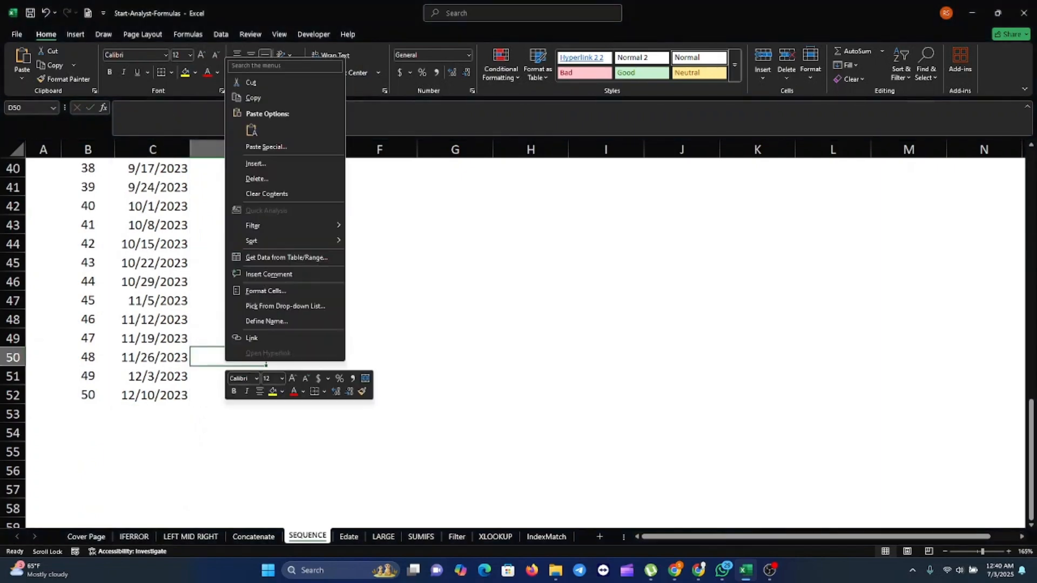
{"action": "left_click", "coordinate": [769, 570]}
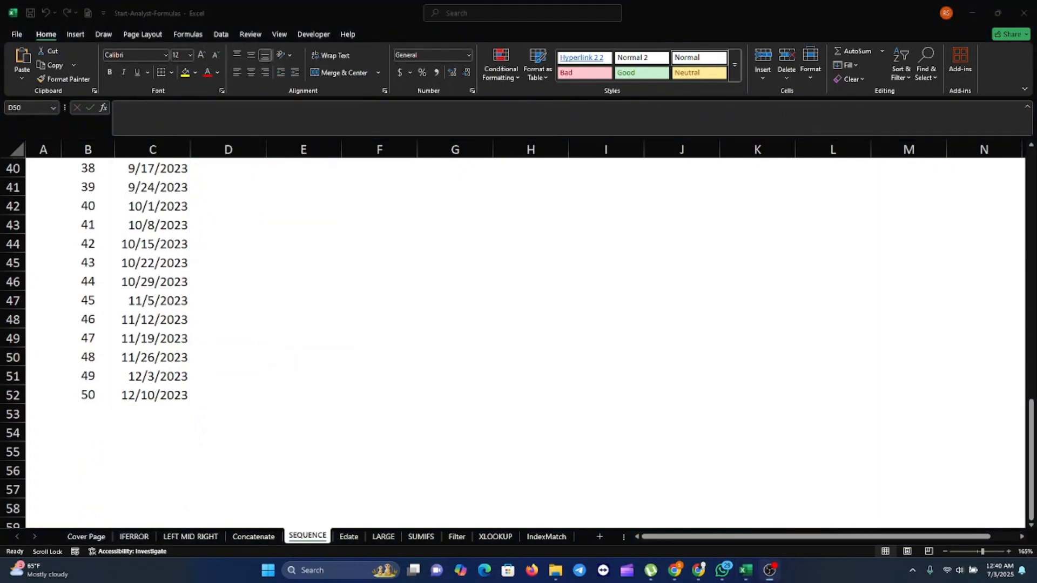
{"action": "scroll", "coordinate": [378, 454], "scroll_direction": "up", "scroll_amount": 13}
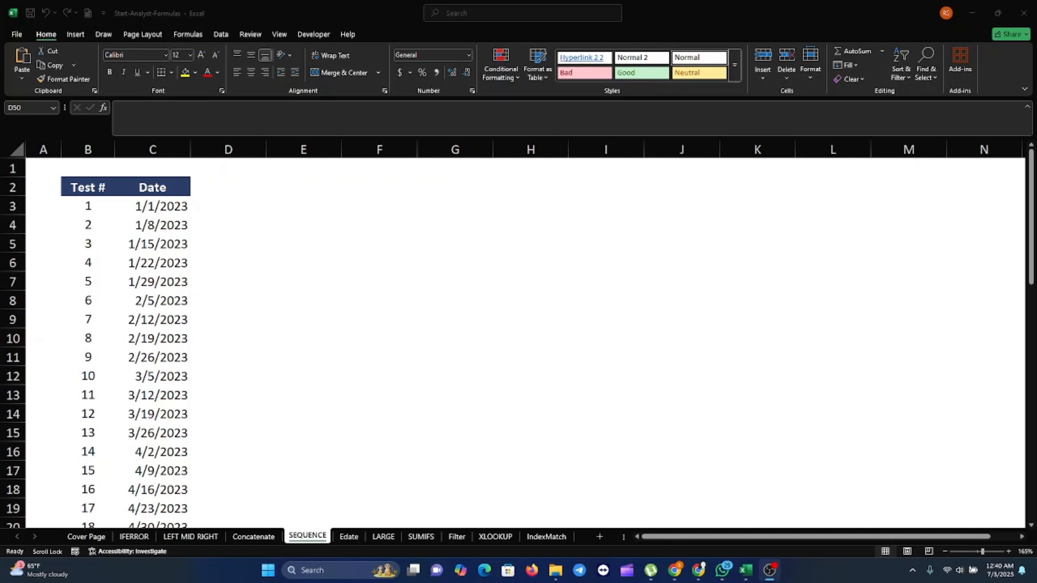
Go to the Edate sheet and enter Jan-23 in C3 as the first month of the income statement header.
{"action": "key", "text": "ctrl+Page_Down"}
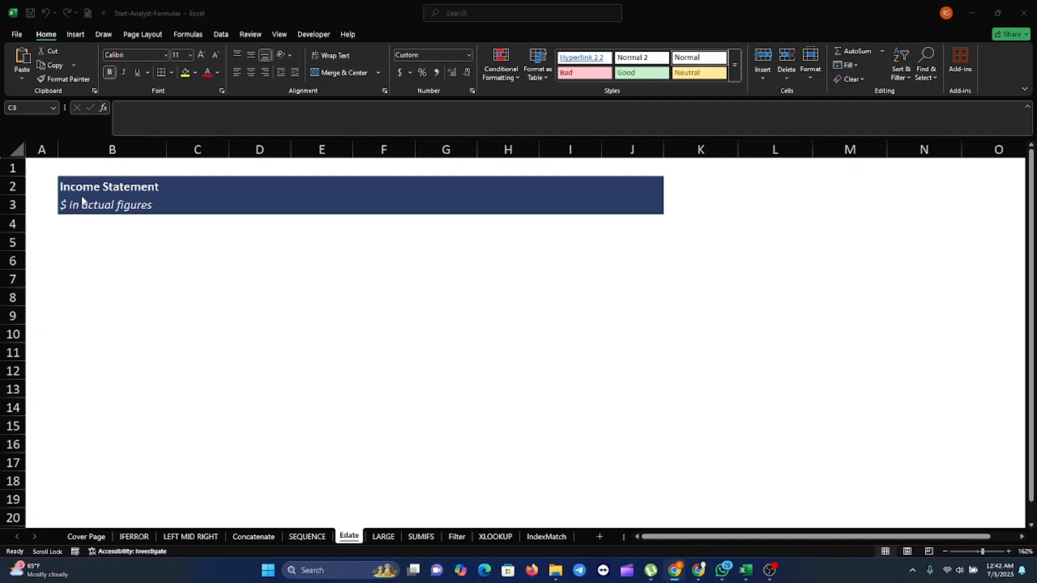
{"action": "left_click", "coordinate": [181, 209]}
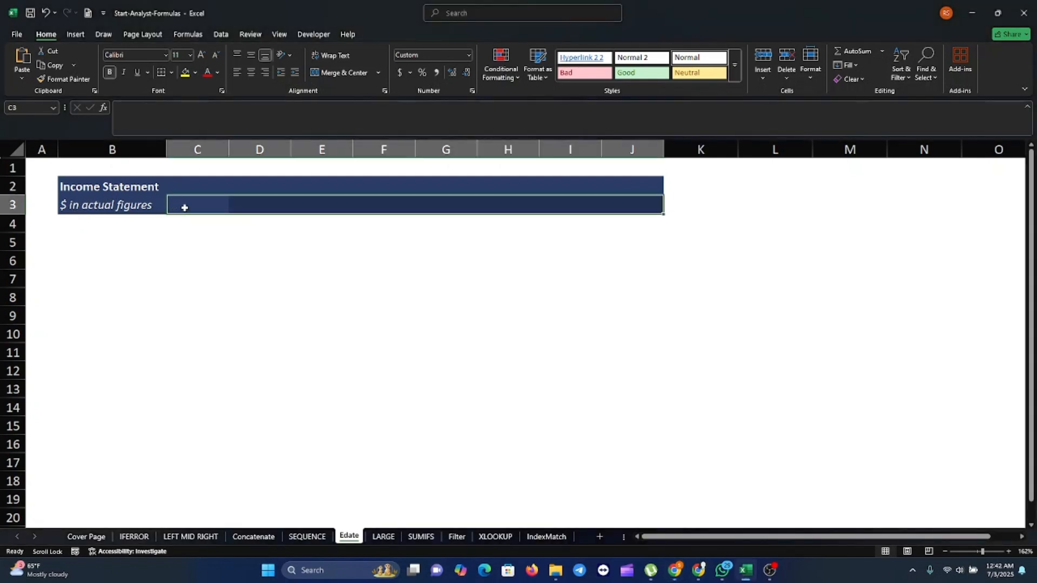
{"action": "left_click", "coordinate": [184, 208]}
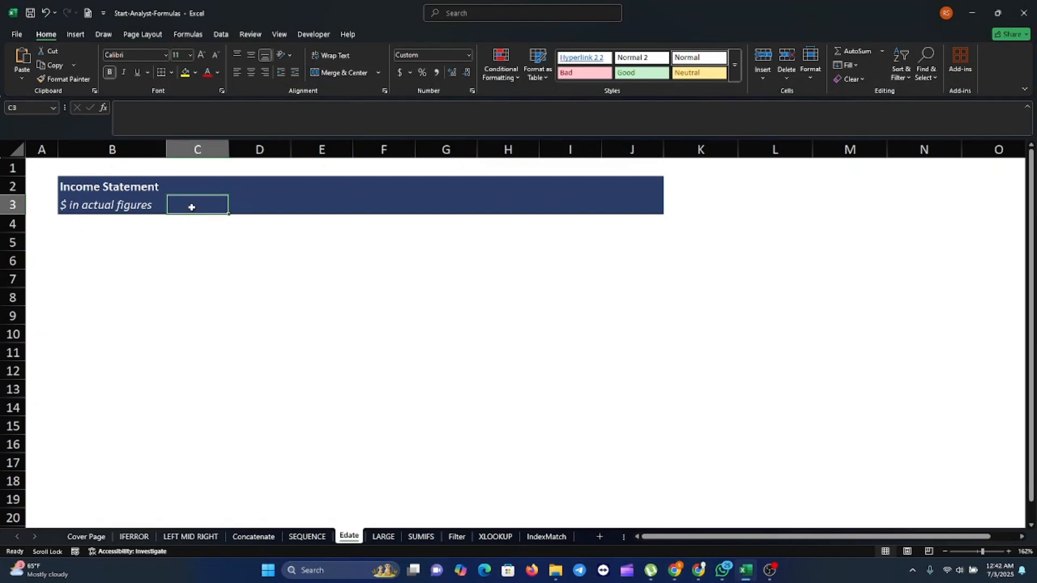
{"action": "type", "text": "Jan"}
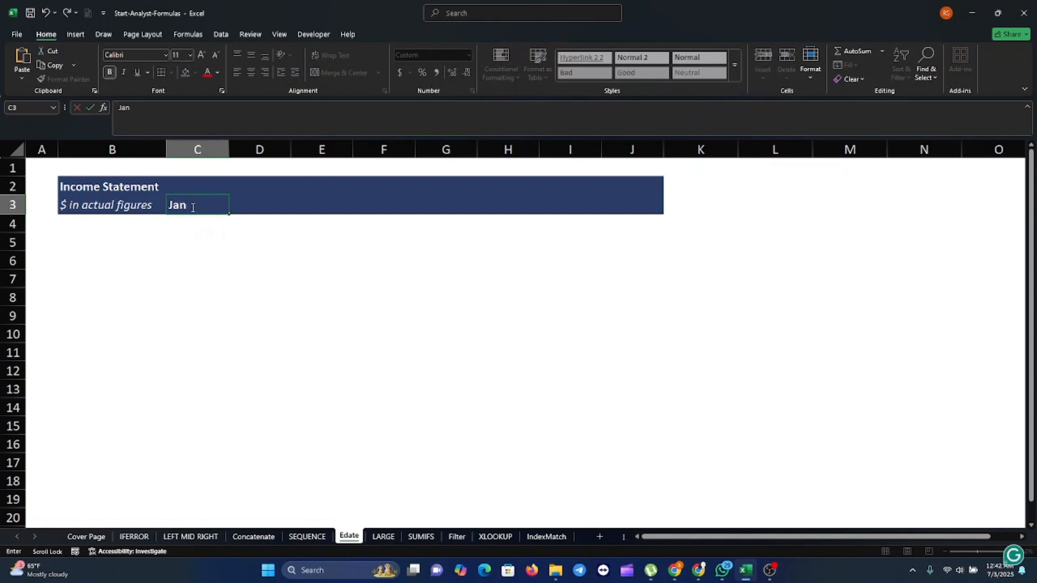
{"action": "type", "text": "-23"}
{"action": "key", "text": "Return"}
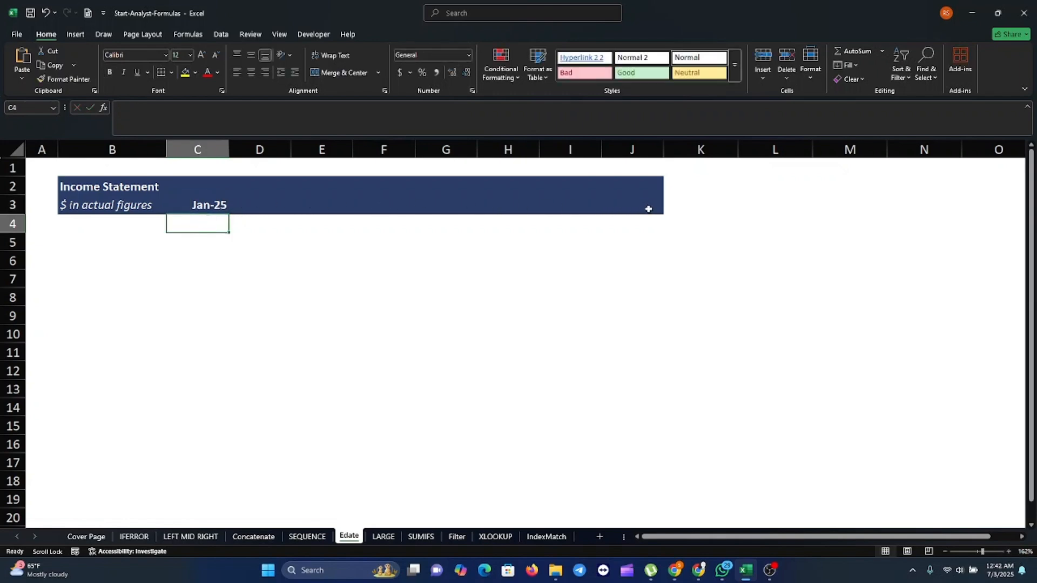
Enter =EDATE(C3,1) in D3 to produce the month following the first header month.
{"action": "left_click", "coordinate": [219, 205]}
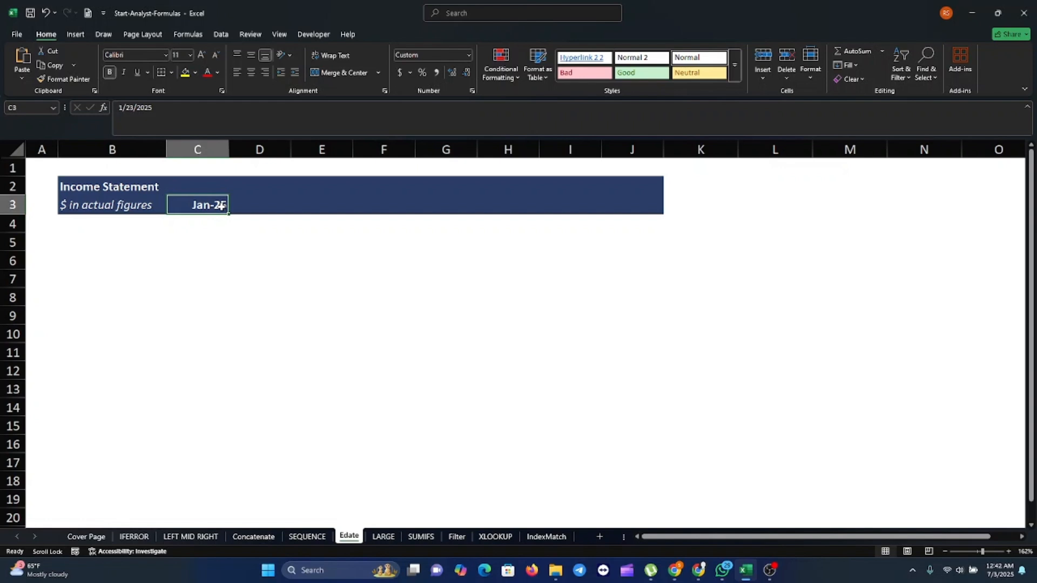
{"action": "left_click", "coordinate": [240, 206]}
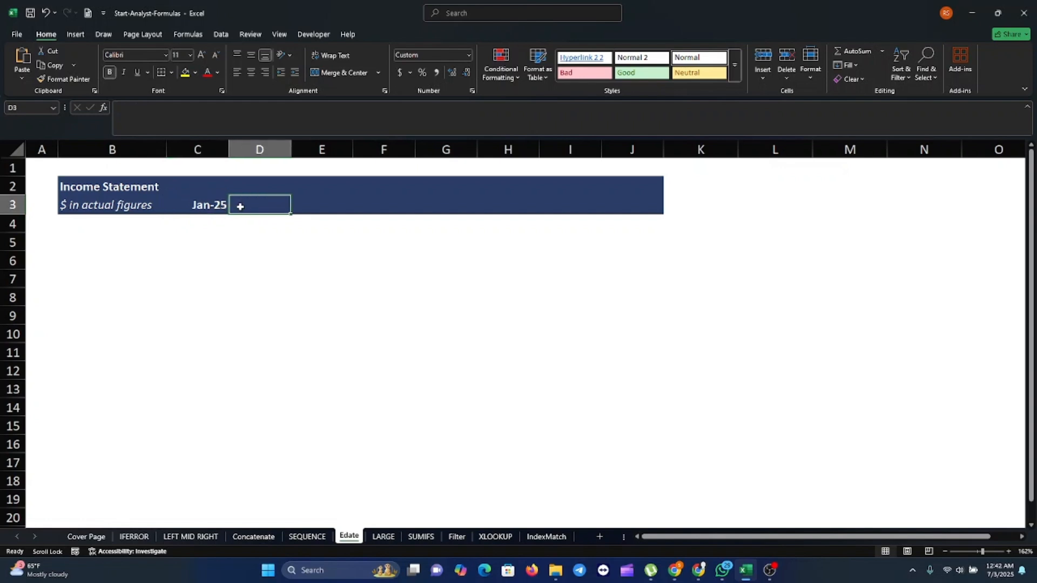
{"action": "type", "text": "=ED"}
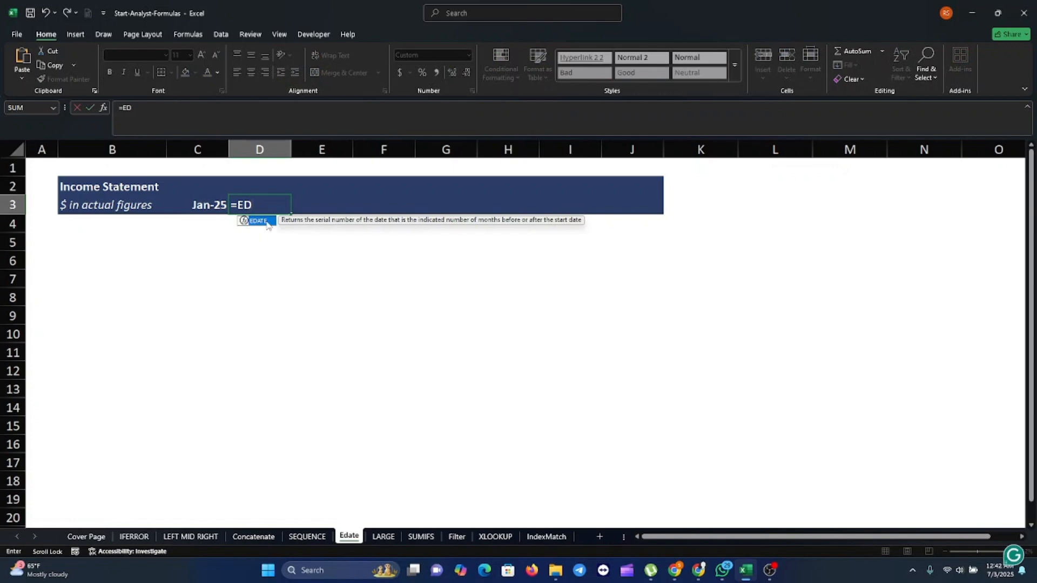
{"action": "double_click", "coordinate": [267, 223]}
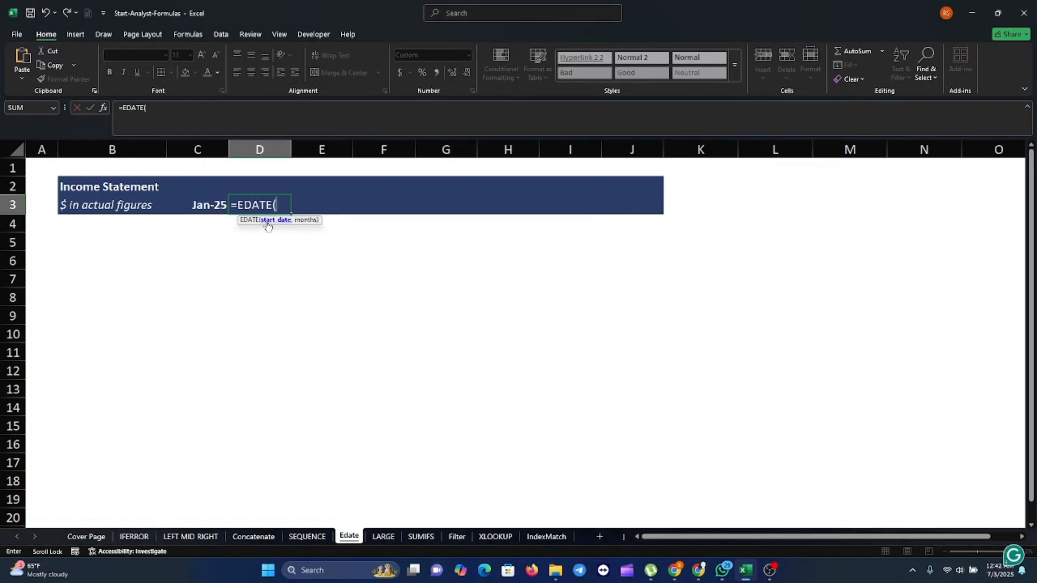
{"action": "left_click", "coordinate": [214, 204]}
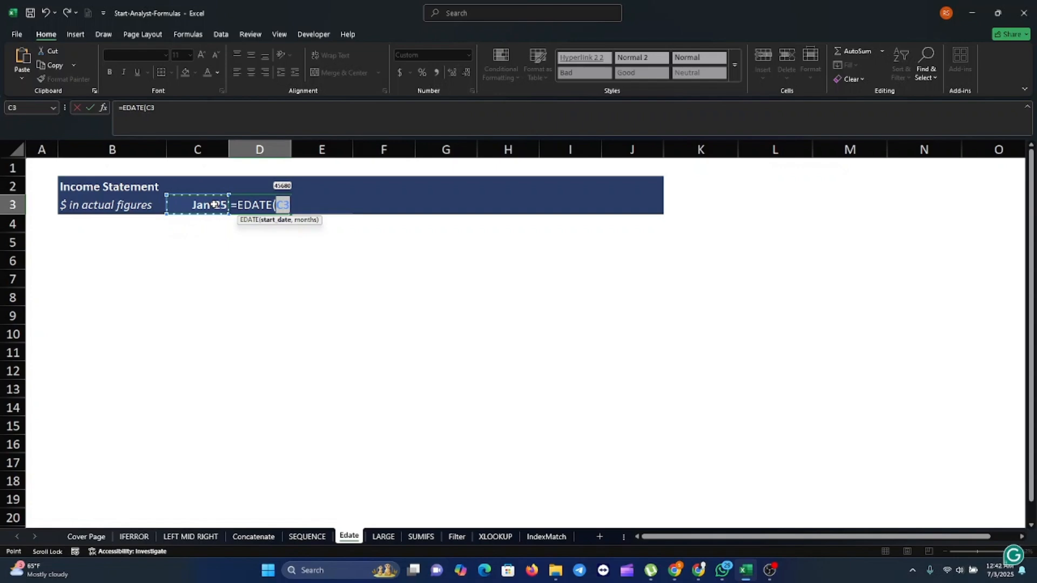
{"action": "type", "text": ","}
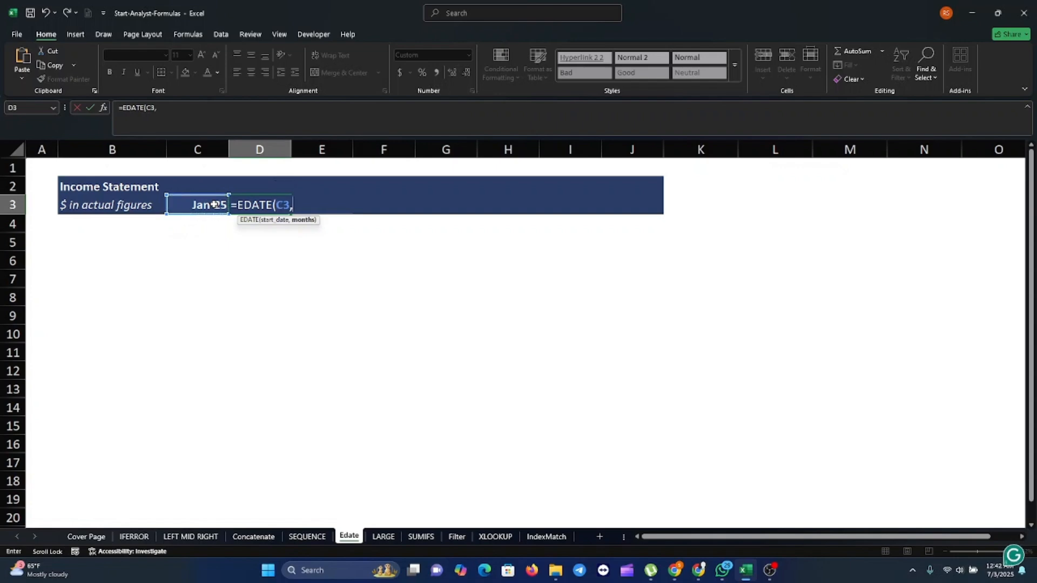
{"action": "type", "text": "1)"}
{"action": "key", "text": "Return"}
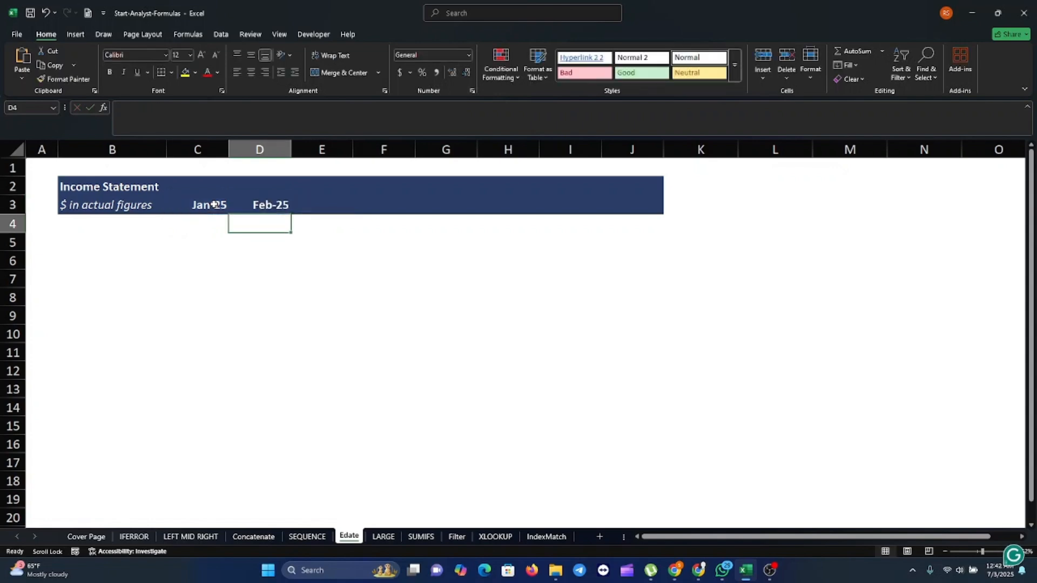
Fill the EDATE formula from D3 across the income statement header to J3.
{"action": "left_click", "coordinate": [279, 203]}
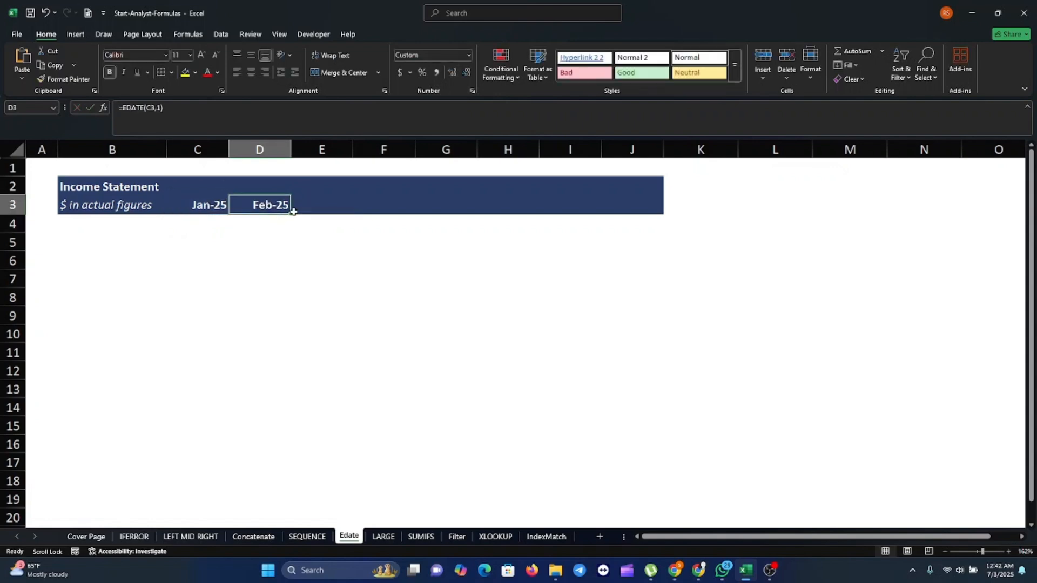
{"action": "left_click_drag", "start_coordinate": [290, 213], "coordinate": [650, 209]}
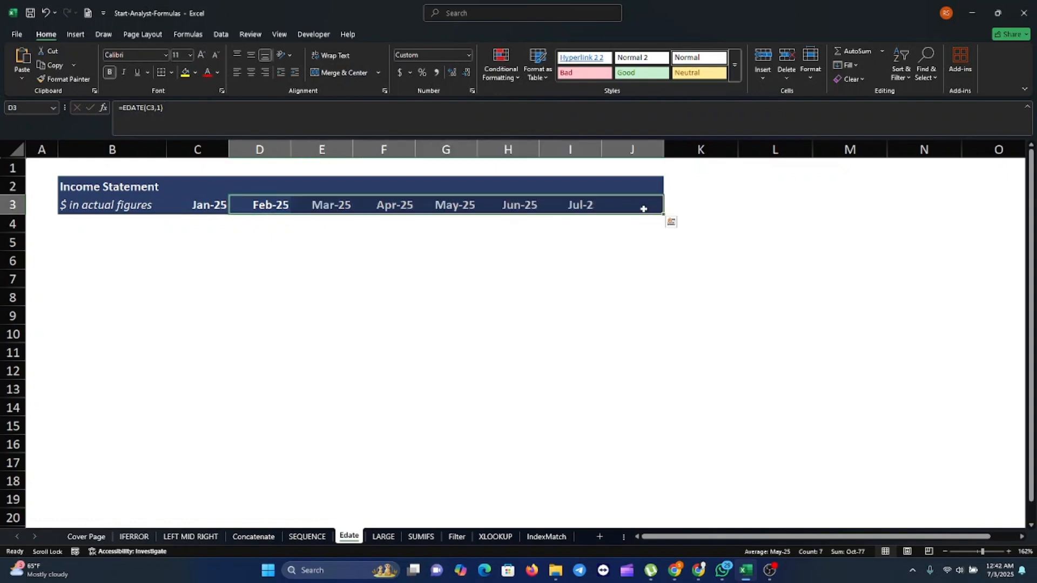
{"action": "left_click", "coordinate": [380, 271]}
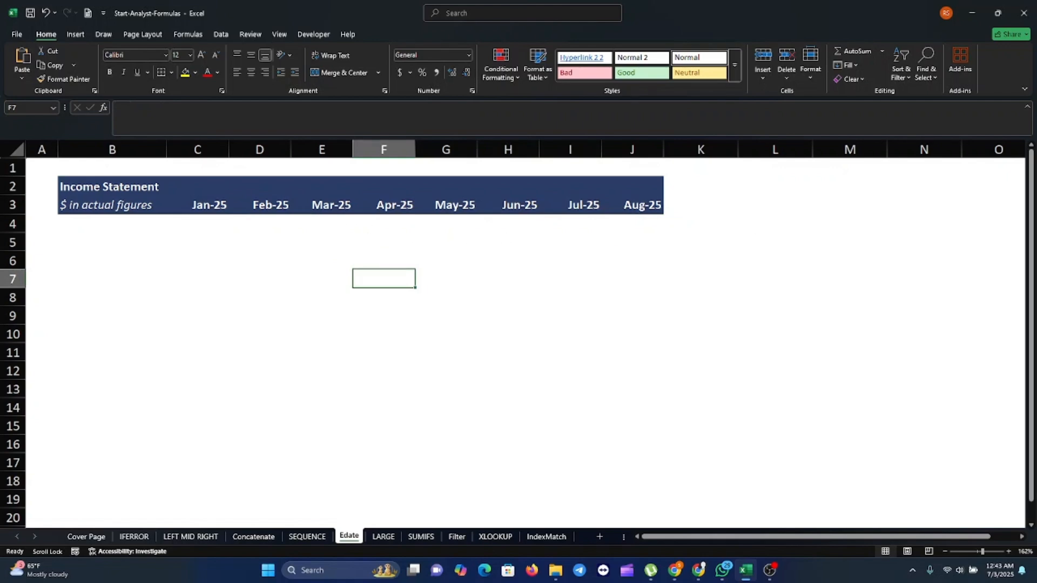
On the LARGE sheet, enter a LARGE formula in F3 with C3:C12 as the array and the rank argument left empty.
{"action": "key", "text": "alt+Tab"}
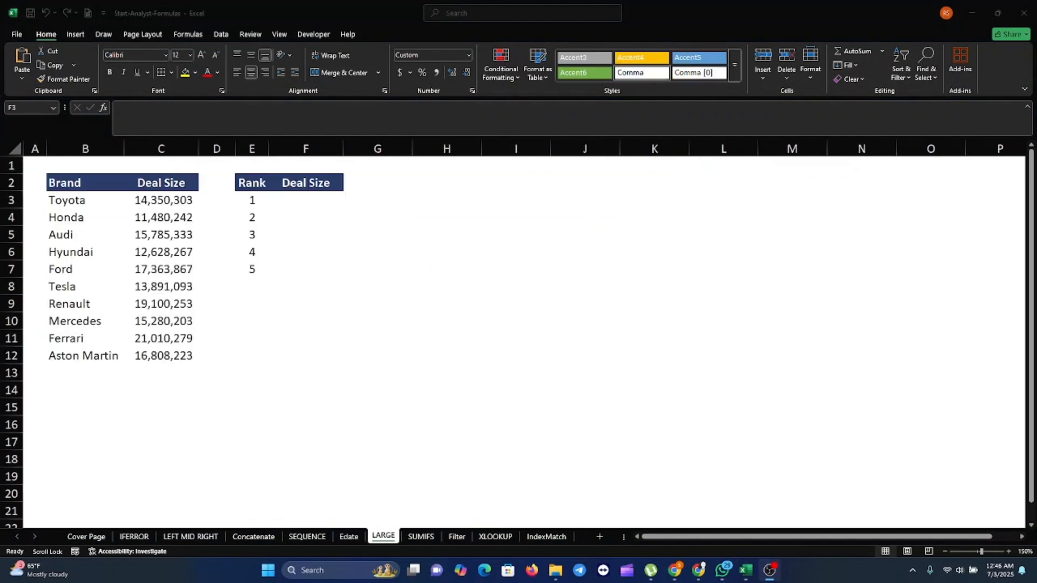
{"action": "key", "text": "alt+Tab"}
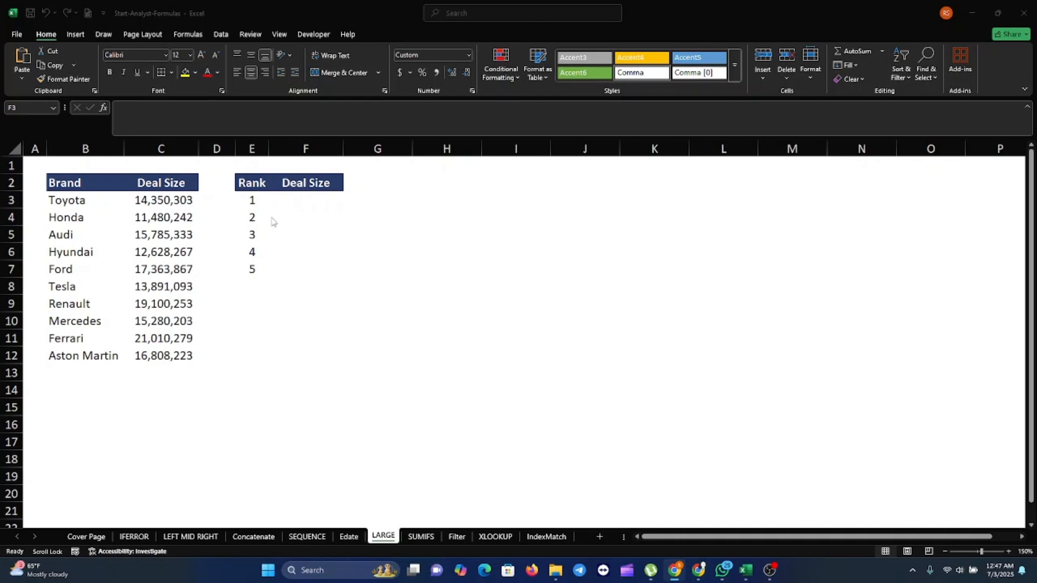
{"action": "left_click", "coordinate": [301, 200]}
{"action": "left_click", "coordinate": [299, 201]}
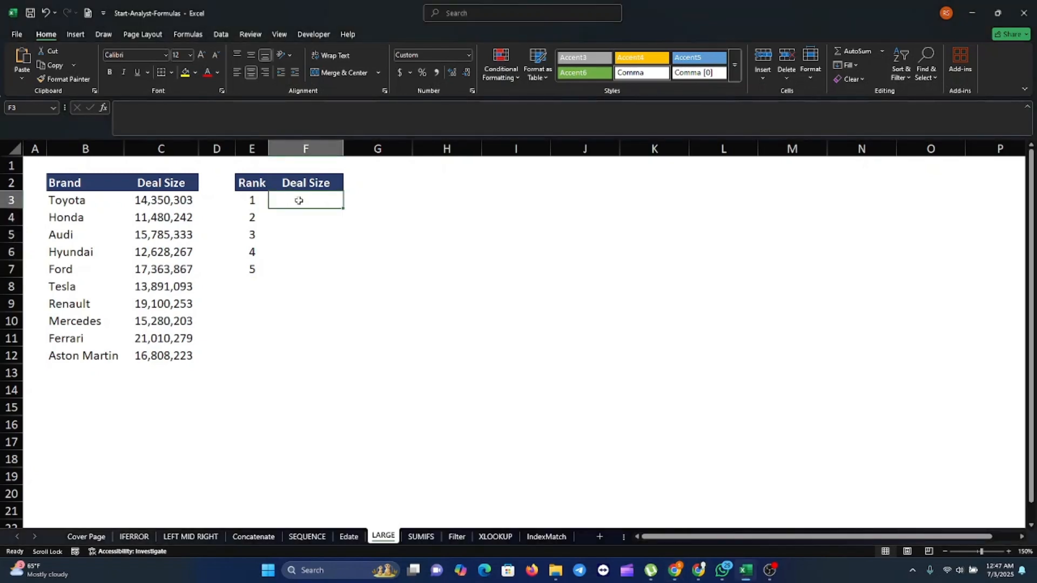
{"action": "type", "text": "="}
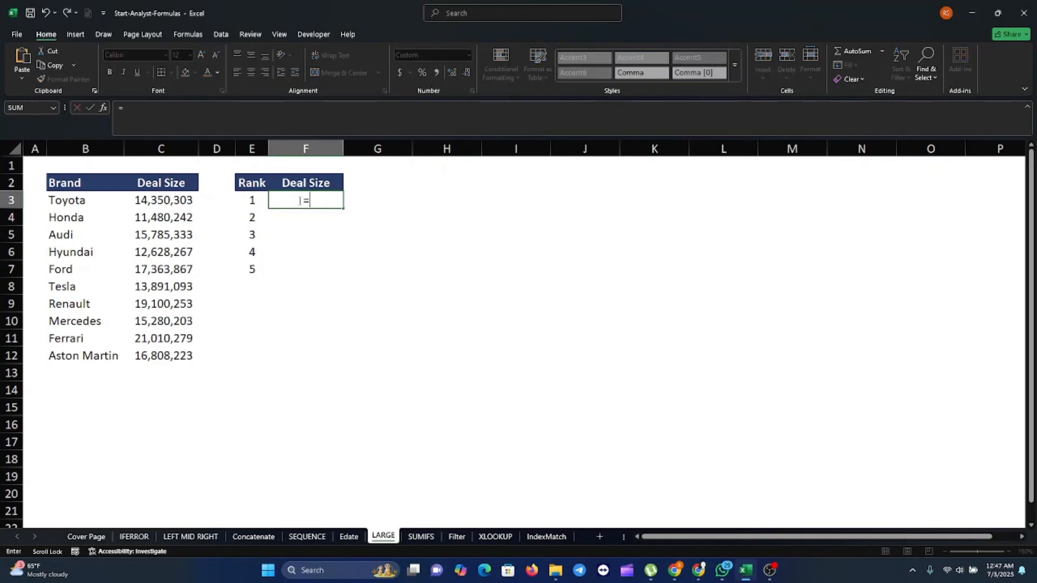
{"action": "type", "text": "lar"}
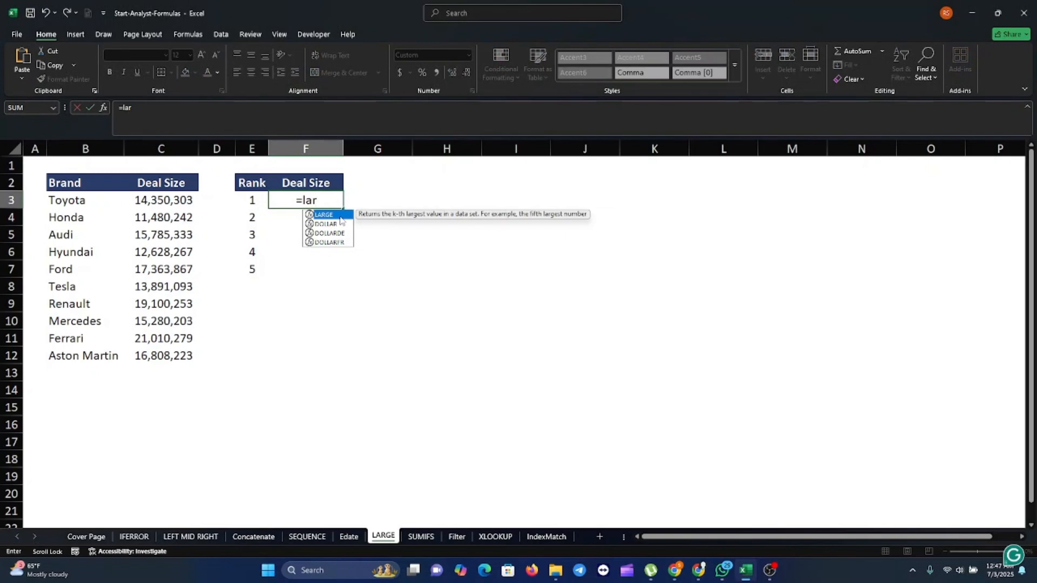
{"action": "double_click", "coordinate": [339, 214]}
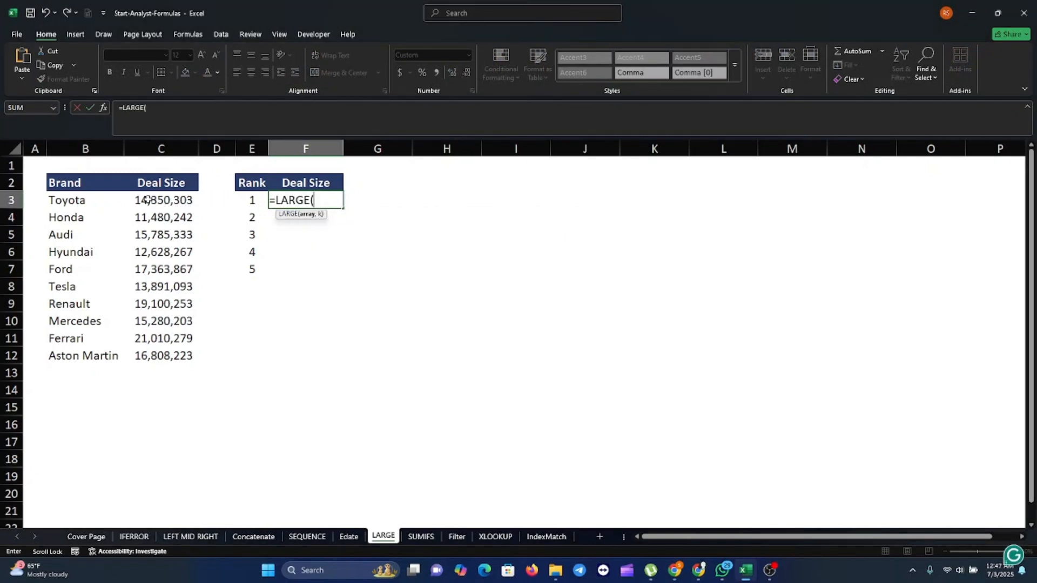
{"action": "left_click_drag", "start_coordinate": [147, 200], "coordinate": [162, 357]}
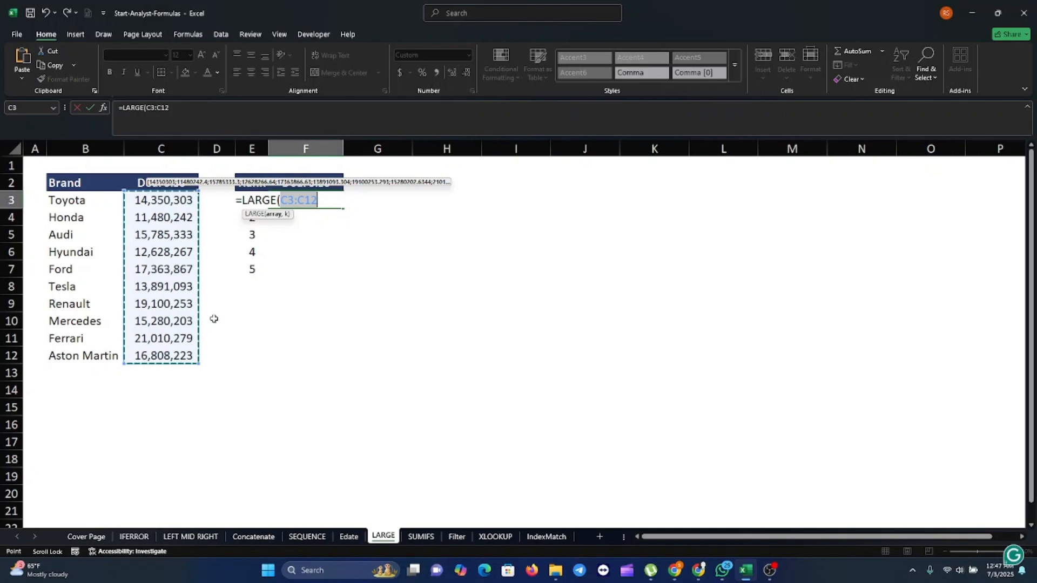
{"action": "type", "text": ","}
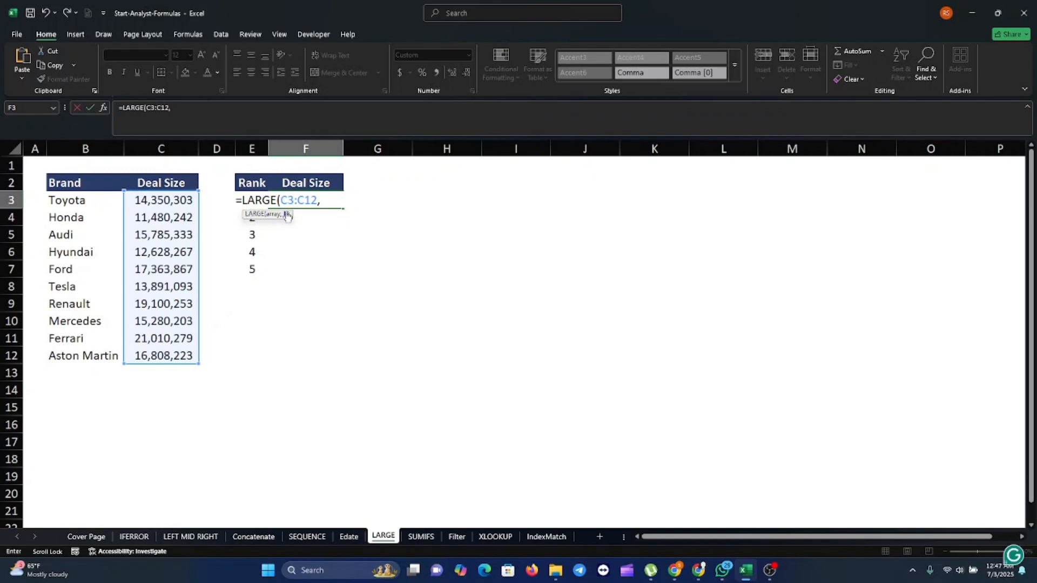
{"action": "left_click", "coordinate": [258, 199]}
{"action": "left_click", "coordinate": [253, 222]}
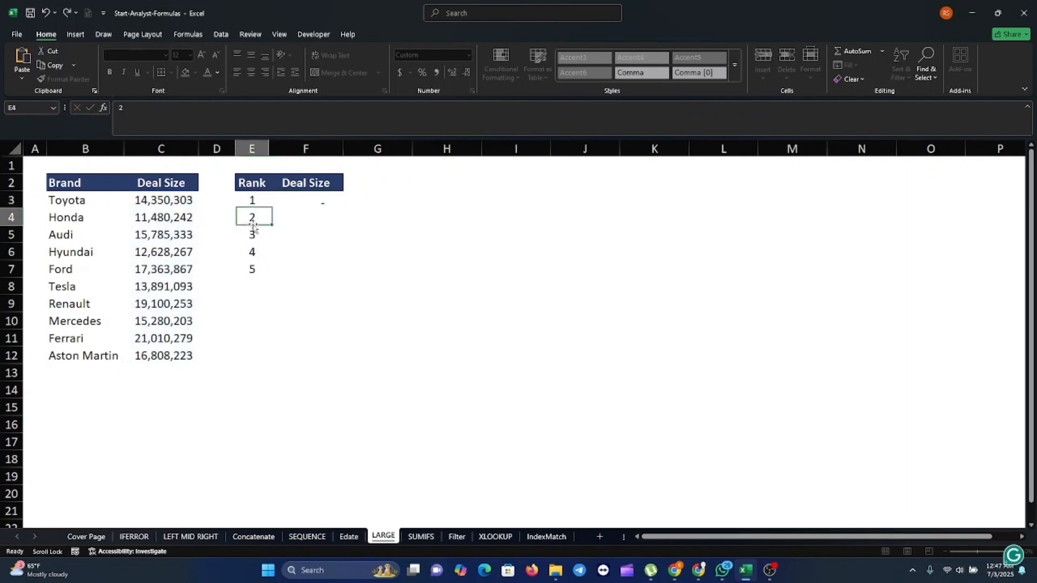
{"action": "left_click", "coordinate": [252, 201]}
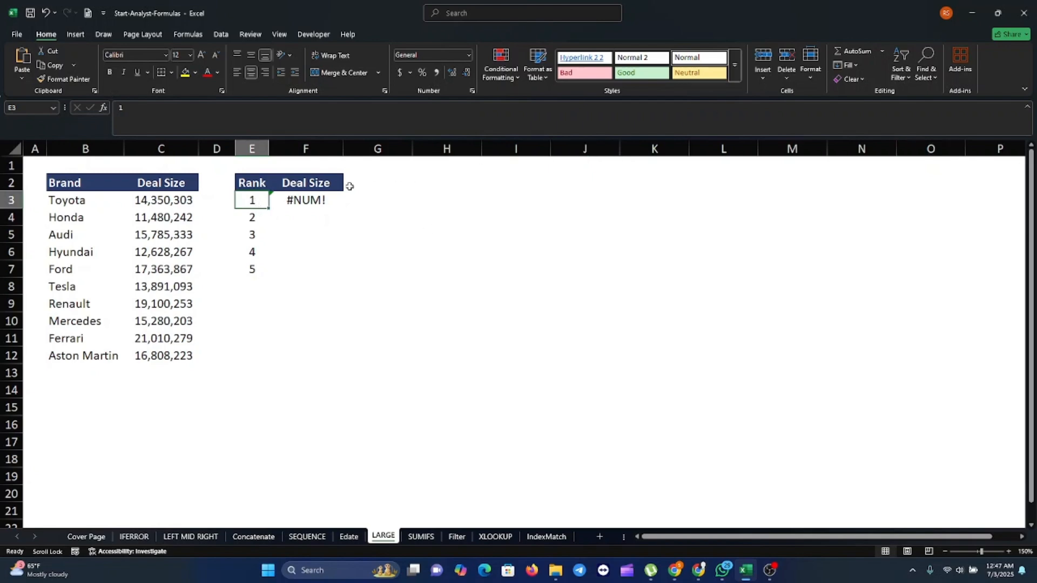
Add rank cell E3 as the k argument in F3, making the formula =LARGE(C3:C12,E3).
{"action": "left_click", "coordinate": [305, 198]}
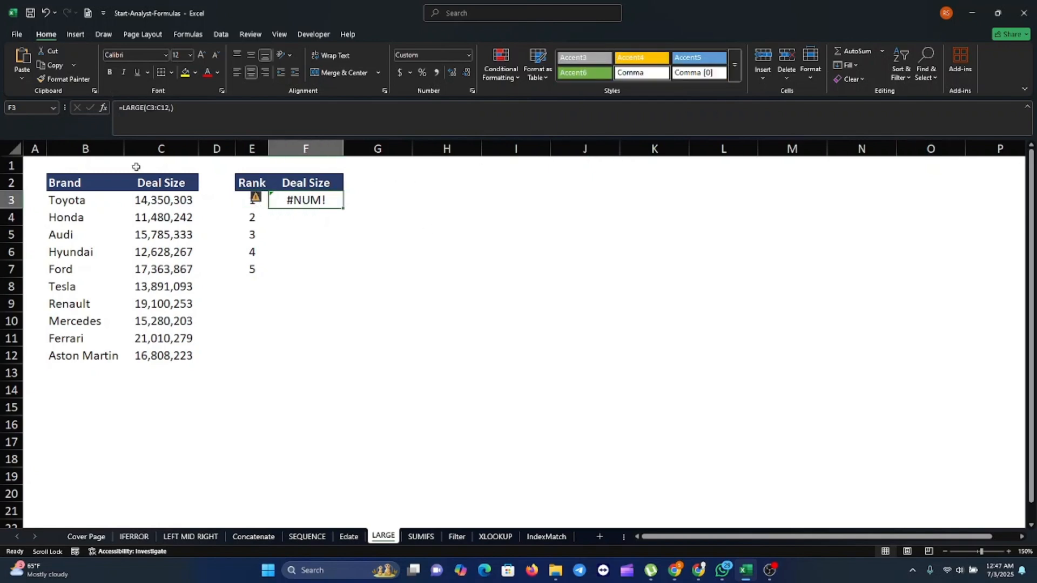
{"action": "left_click", "coordinate": [171, 108]}
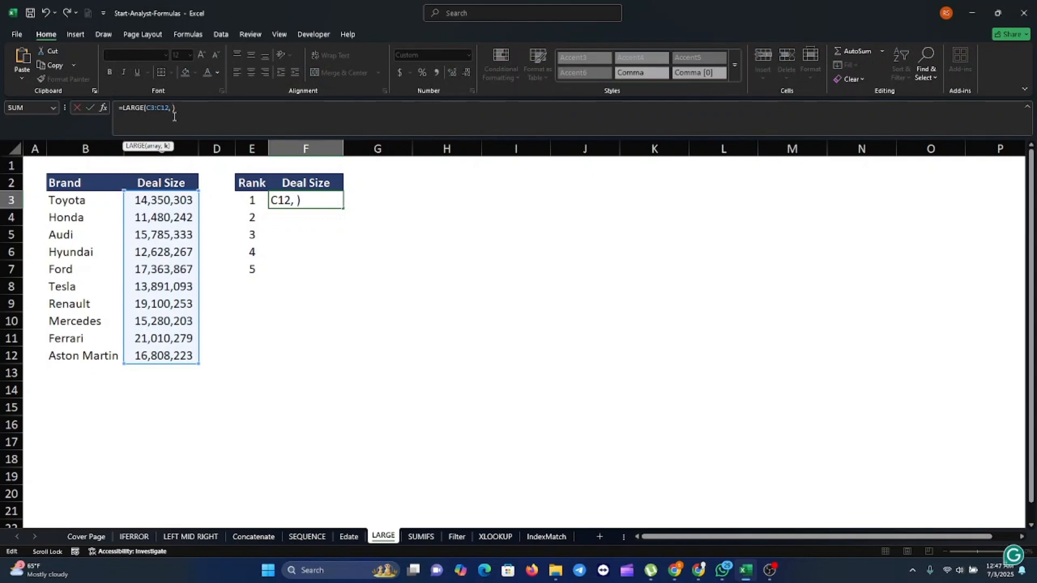
{"action": "key", "text": "BackSpace"}
{"action": "left_click", "coordinate": [252, 200]}
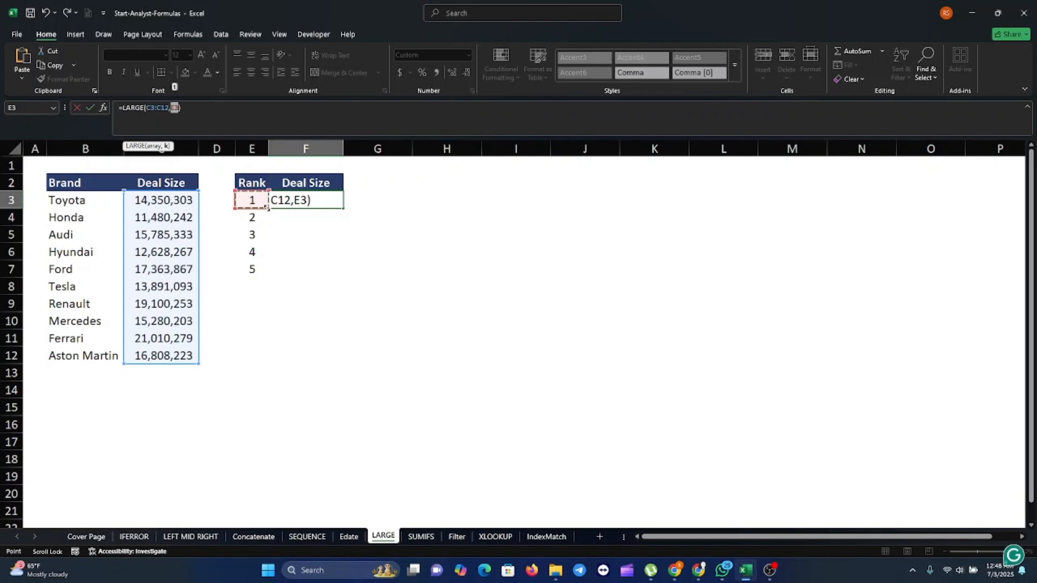
{"action": "mouse_move", "coordinate": [254, 208]}
{"action": "left_mouse_down"}
{"action": "mouse_move", "coordinate": [256, 238]}
{"action": "mouse_move", "coordinate": [250, 199]}
{"action": "left_mouse_up"}
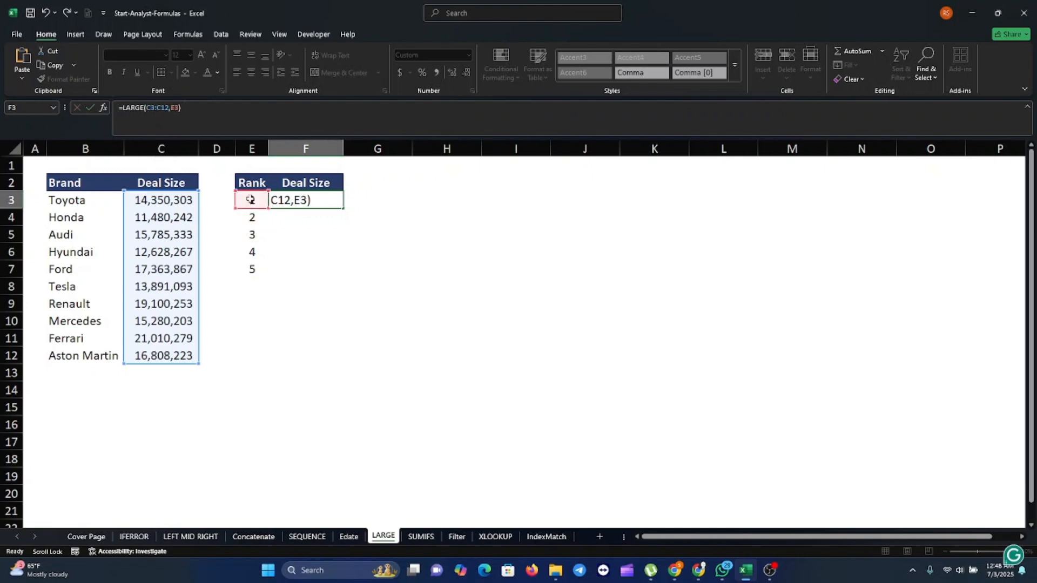
{"action": "left_click", "coordinate": [250, 200]}
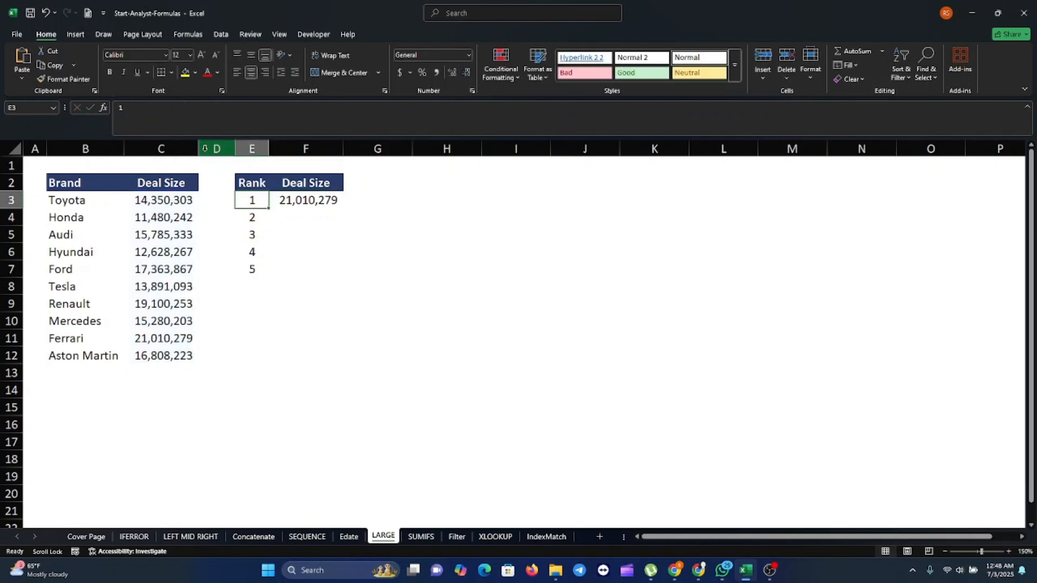
Replace the k argument in F3 with the whole rank range, making the formula =LARGE(C3:C12,E3:E7), to list the five largest deal sizes.
{"action": "left_click", "coordinate": [288, 201]}
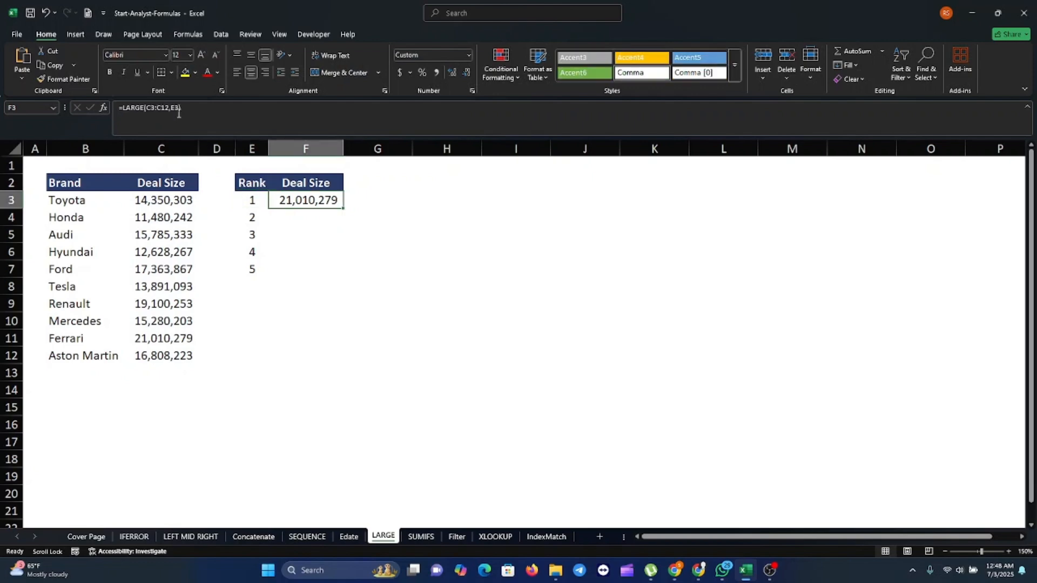
{"action": "left_click", "coordinate": [179, 111]}
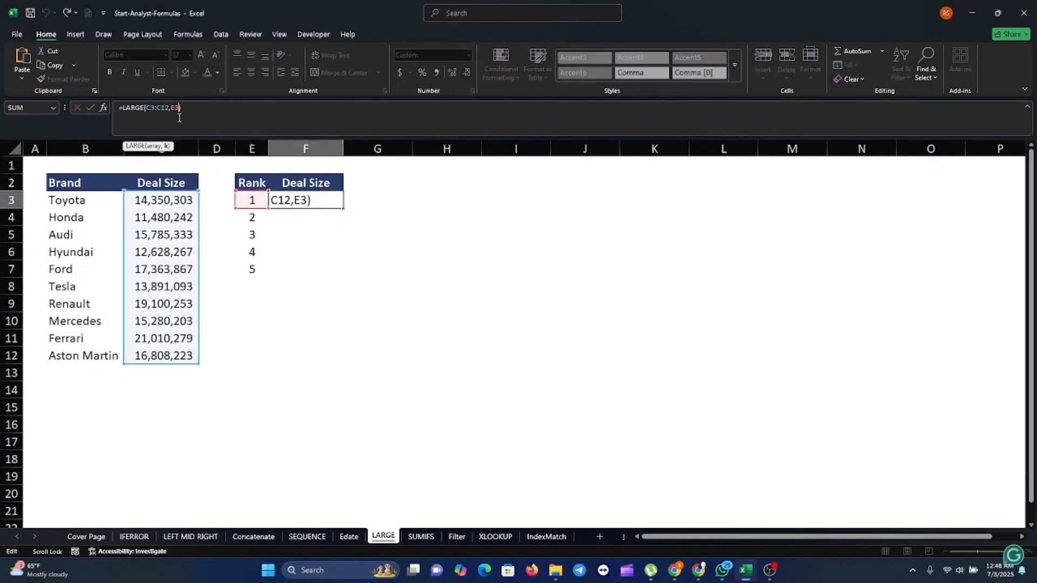
{"action": "key", "text": "BackSpace"}
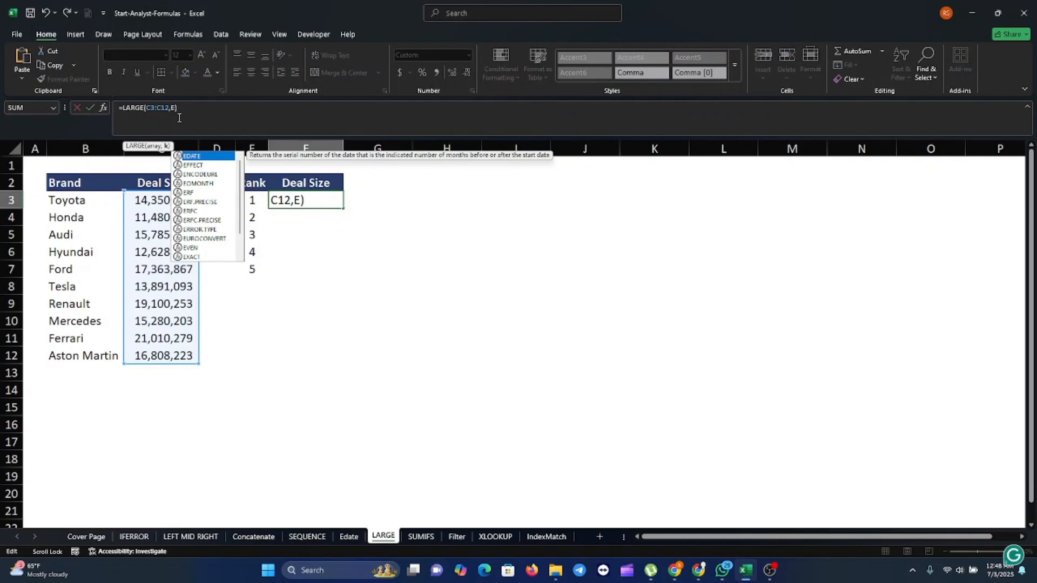
{"action": "key", "text": "BackSpace"}
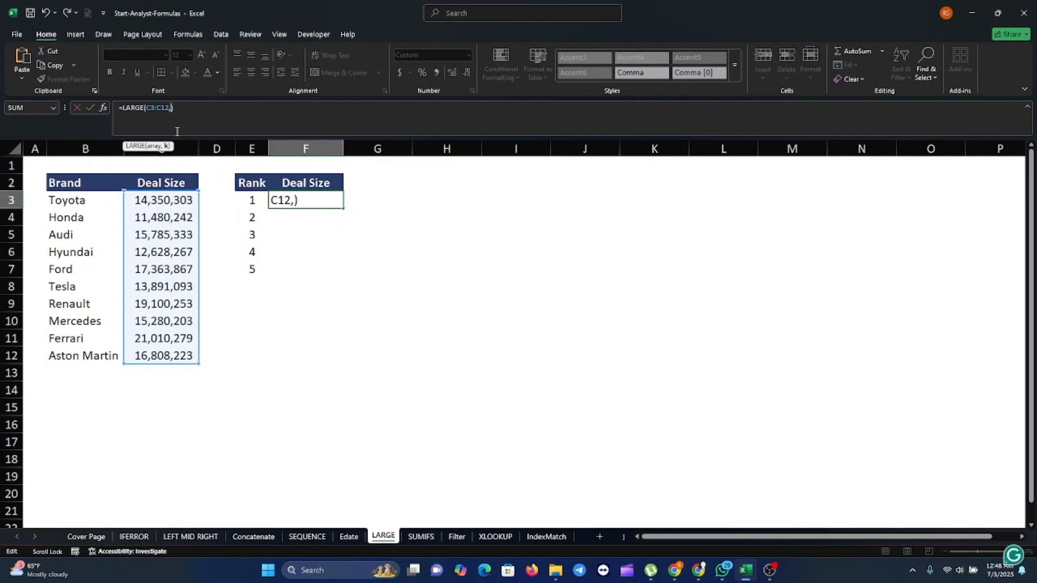
{"action": "left_click", "coordinate": [251, 199]}
{"action": "left_click_drag", "start_coordinate": [251, 199], "coordinate": [250, 265]}
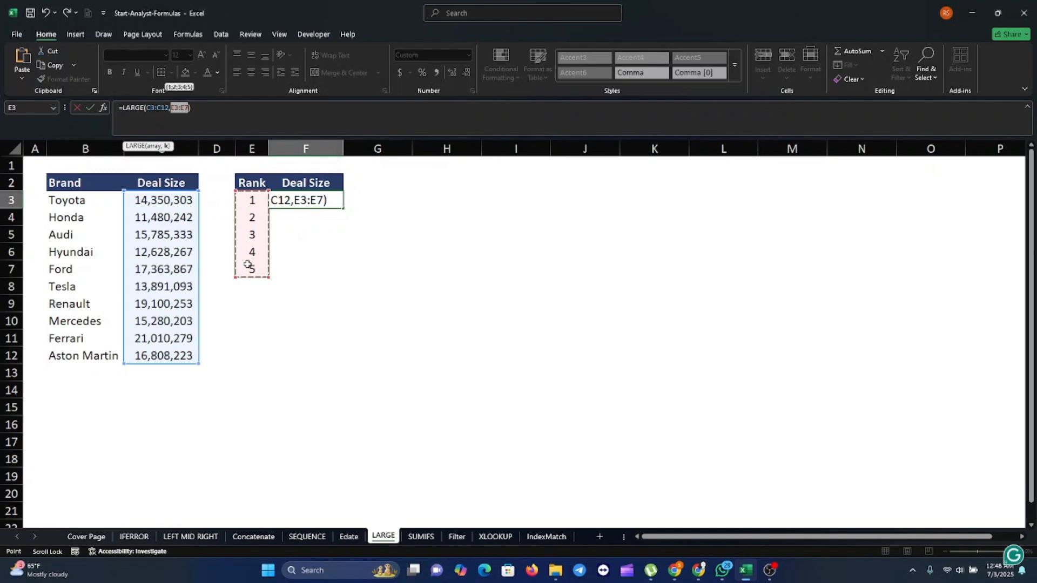
{"action": "left_click", "coordinate": [193, 108]}
{"action": "key", "text": "BackSpace"}
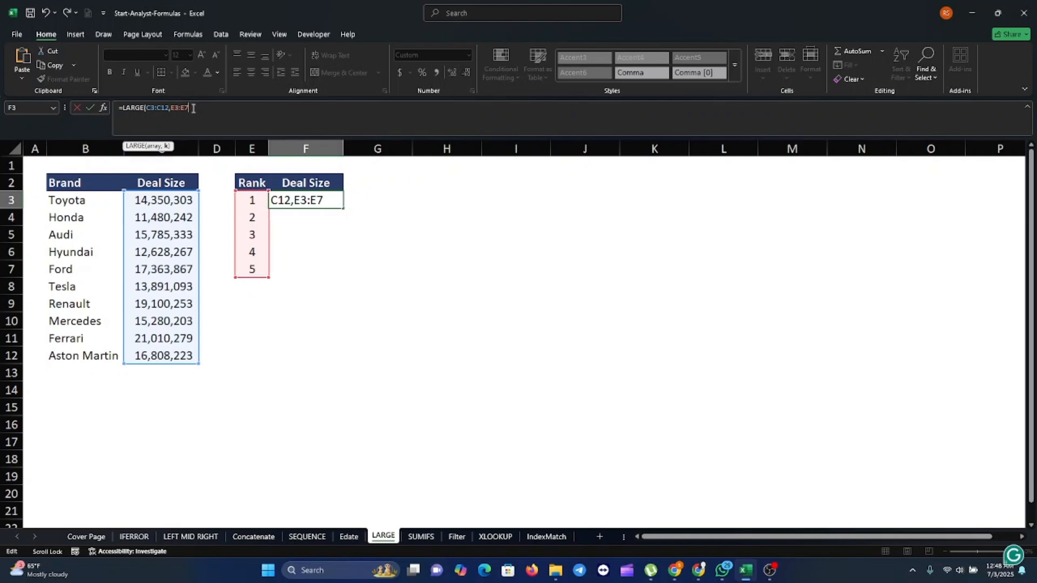
{"action": "key", "text": "Return"}
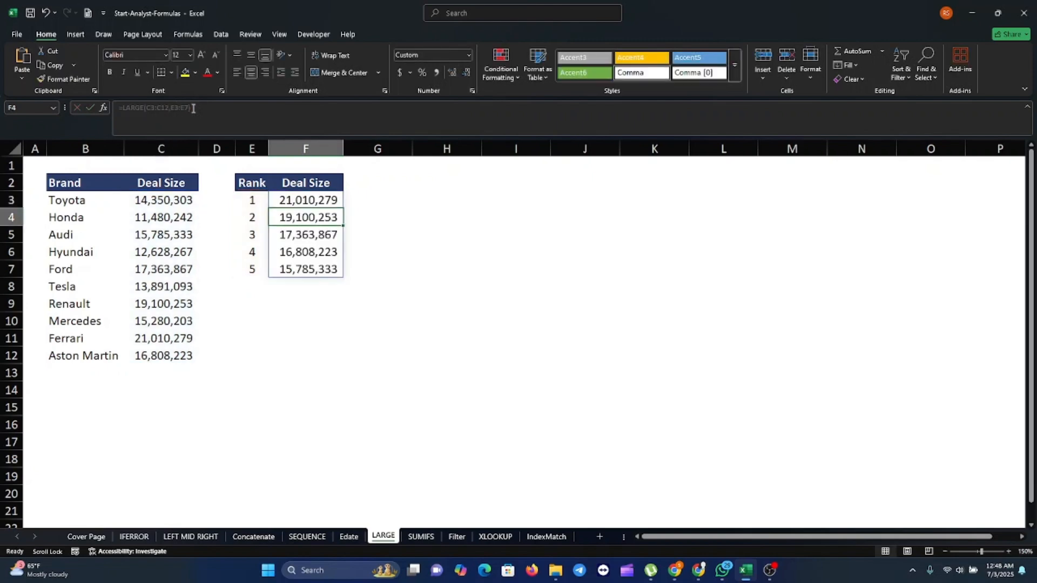
{"action": "left_click", "coordinate": [332, 303]}
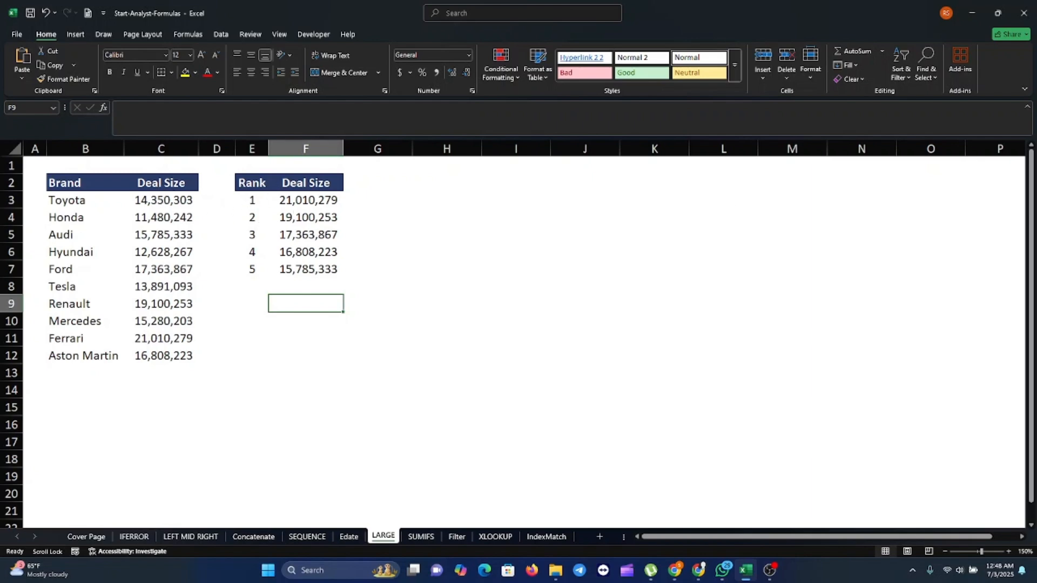
{"action": "key", "text": "alt+Tab"}
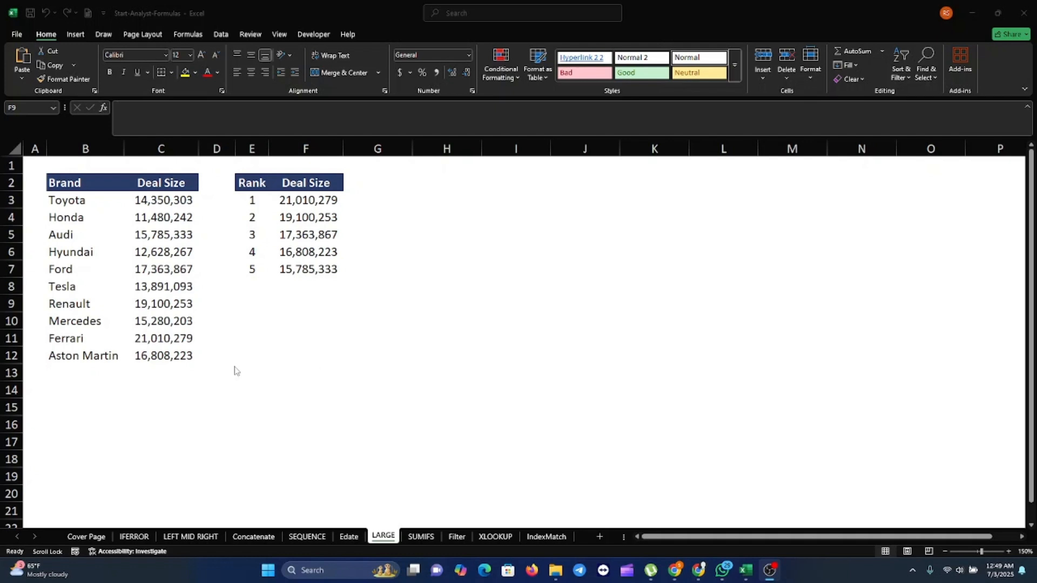
{"action": "key", "text": "alt+Tab"}
{"action": "left_click", "coordinate": [254, 200]}
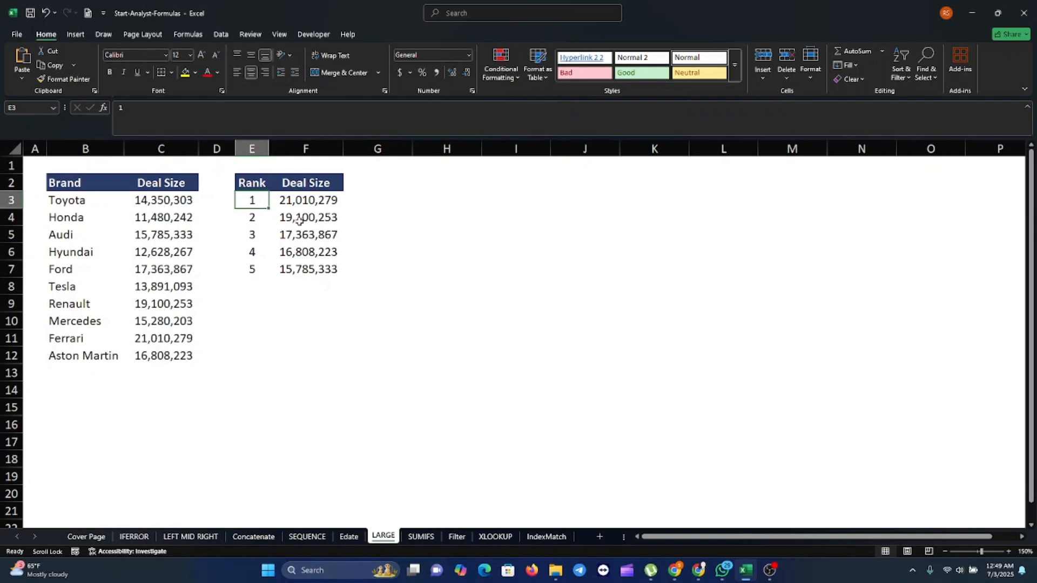
Set the first rank in E3 to 10 and check the LARGE formula in F3 against it.
{"action": "type", "text": "1"}
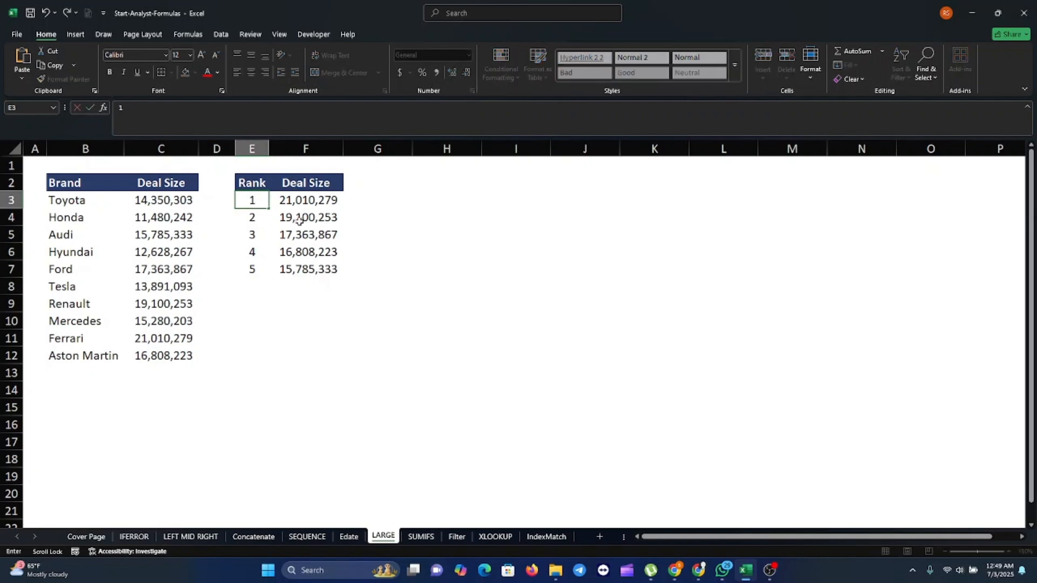
{"action": "type", "text": "0"}
{"action": "key", "text": "Return"}
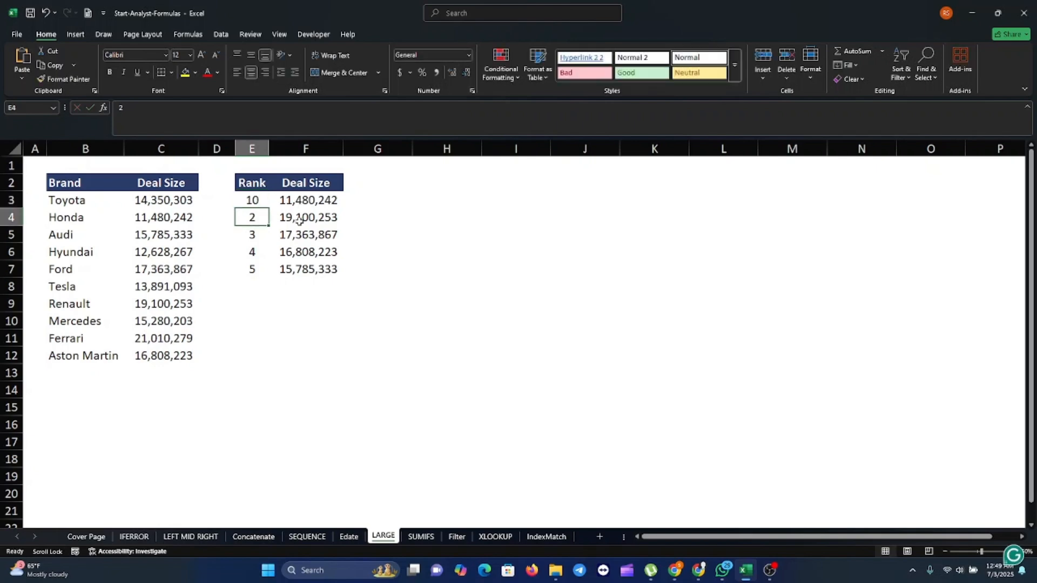
{"action": "left_click", "coordinate": [256, 200]}
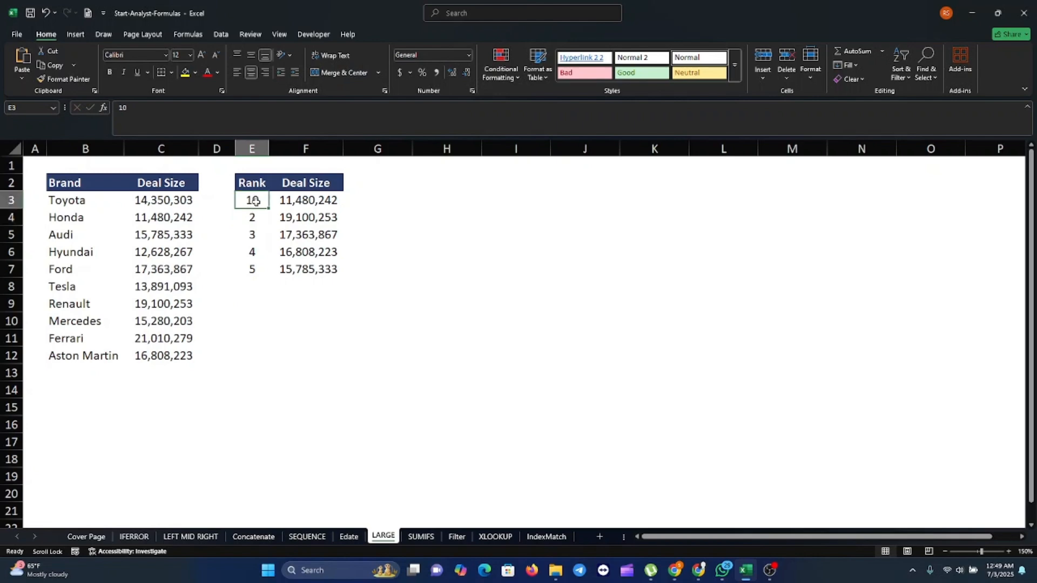
{"action": "left_click", "coordinate": [294, 199]}
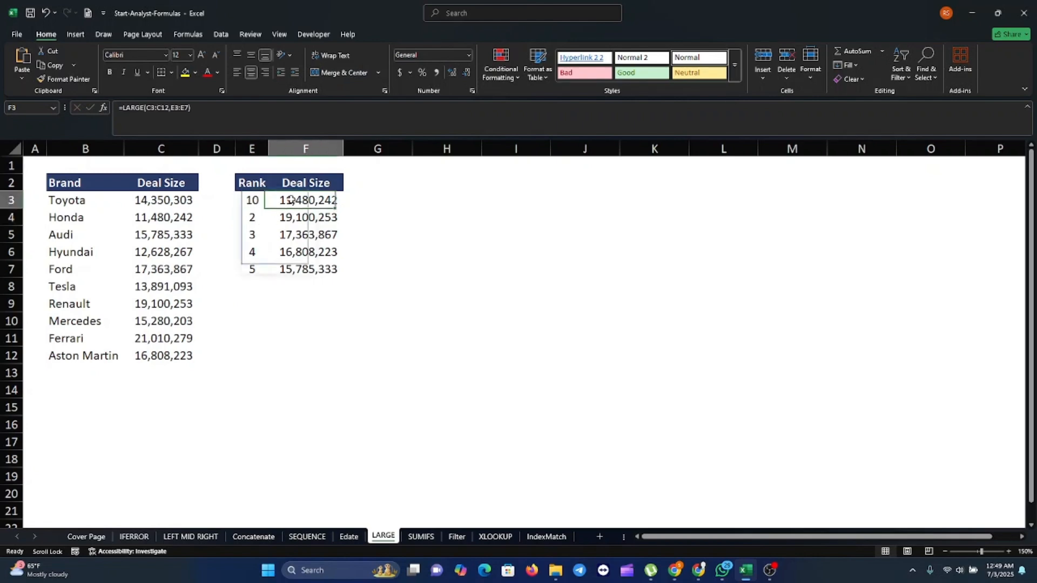
{"action": "left_click", "coordinate": [145, 111]}
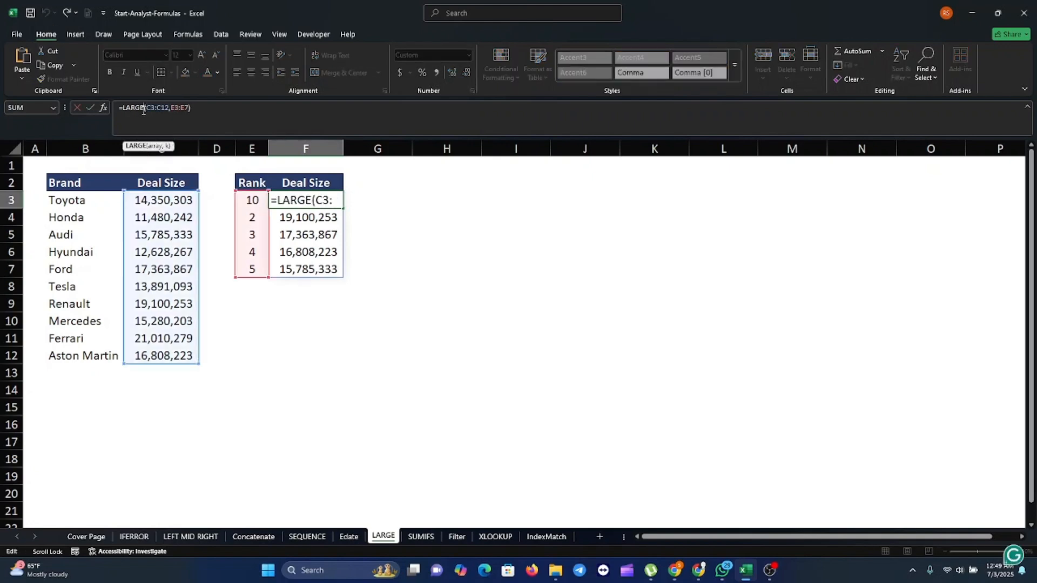
{"action": "left_click", "coordinate": [288, 233]}
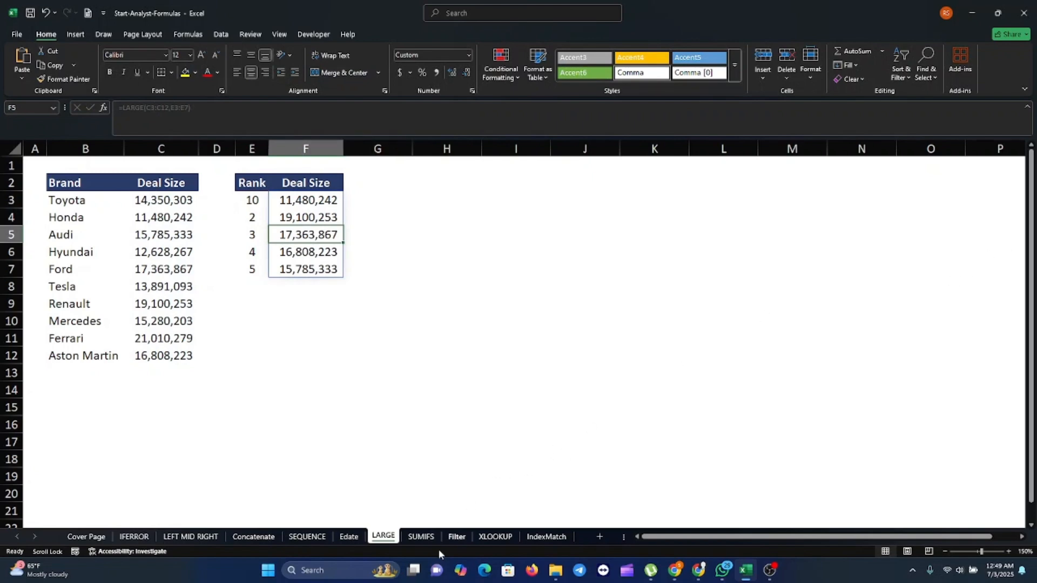
Switch to the SUMIFS sheet and select the month criterion in I3.
{"action": "left_click", "coordinate": [421, 536]}
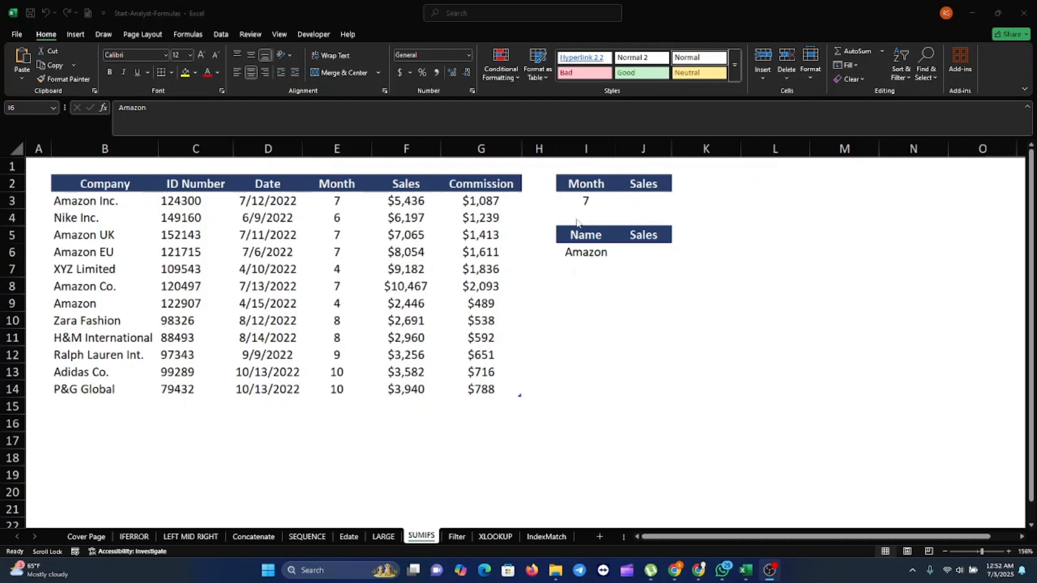
{"action": "left_click", "coordinate": [645, 200]}
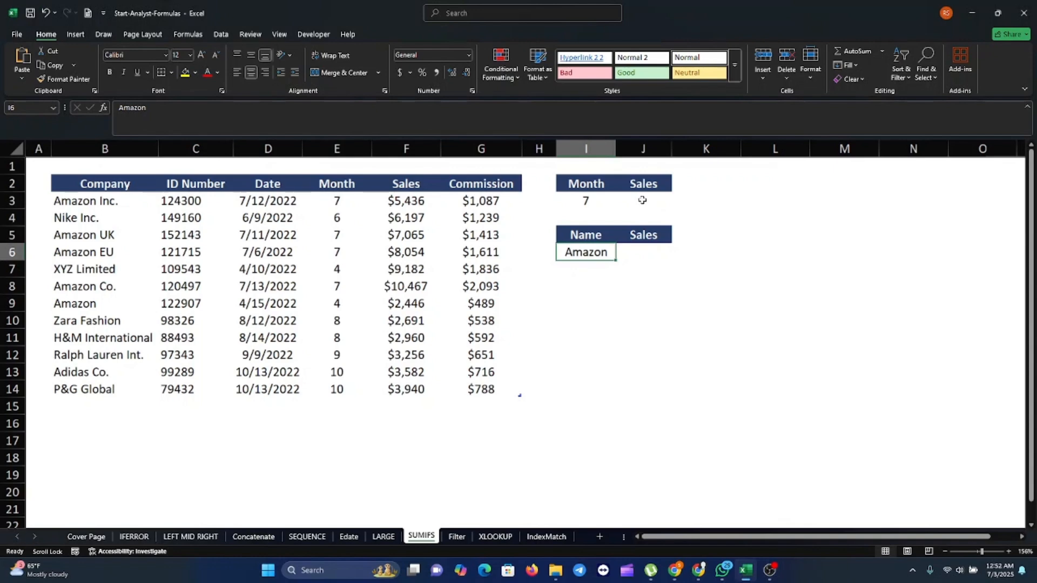
{"action": "key", "text": "alt+Tab"}
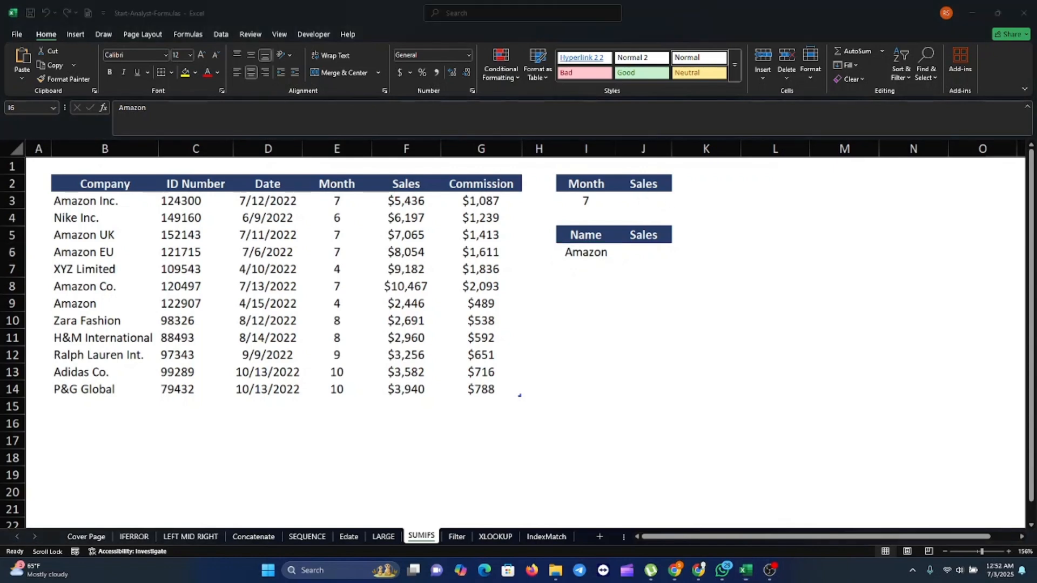
{"action": "left_click", "coordinate": [643, 201]}
{"action": "left_click", "coordinate": [599, 201]}
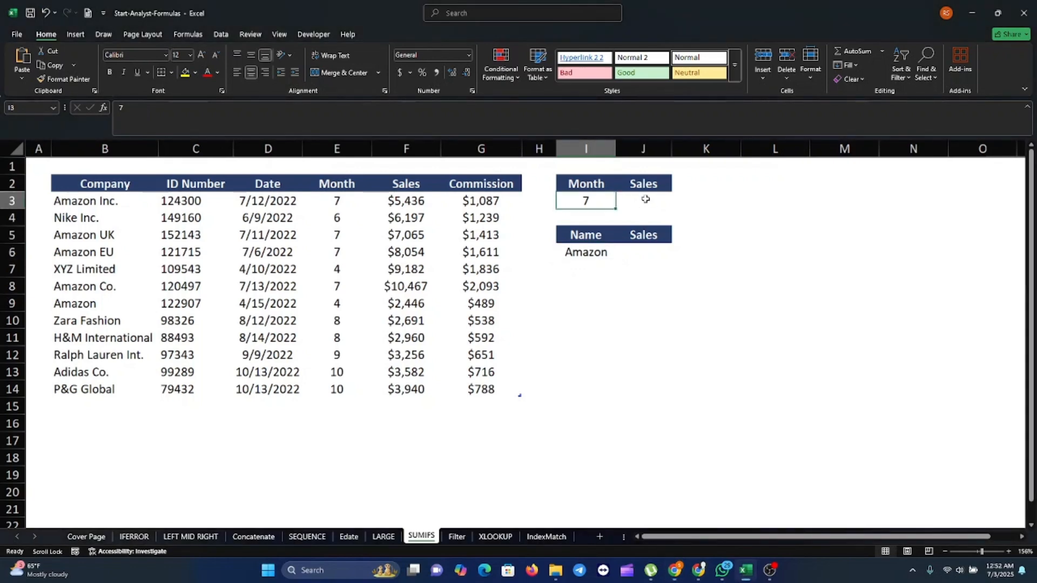
Start a SUMIFS formula in J3 with the table's Sales column, Table5[Sales], as the sum range.
{"action": "left_click", "coordinate": [645, 200]}
{"action": "type", "text": "="}
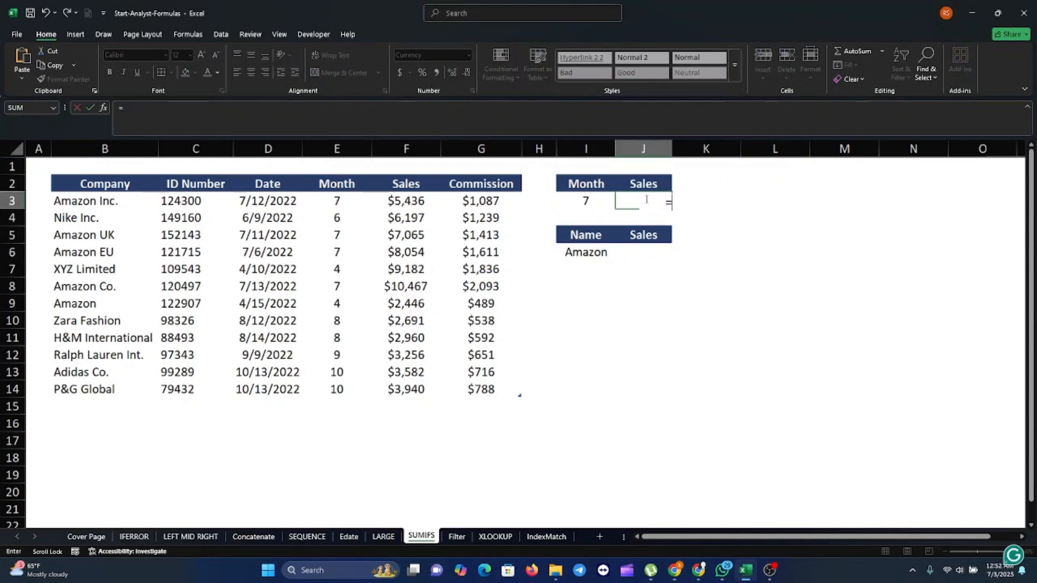
{"action": "type", "text": "su"}
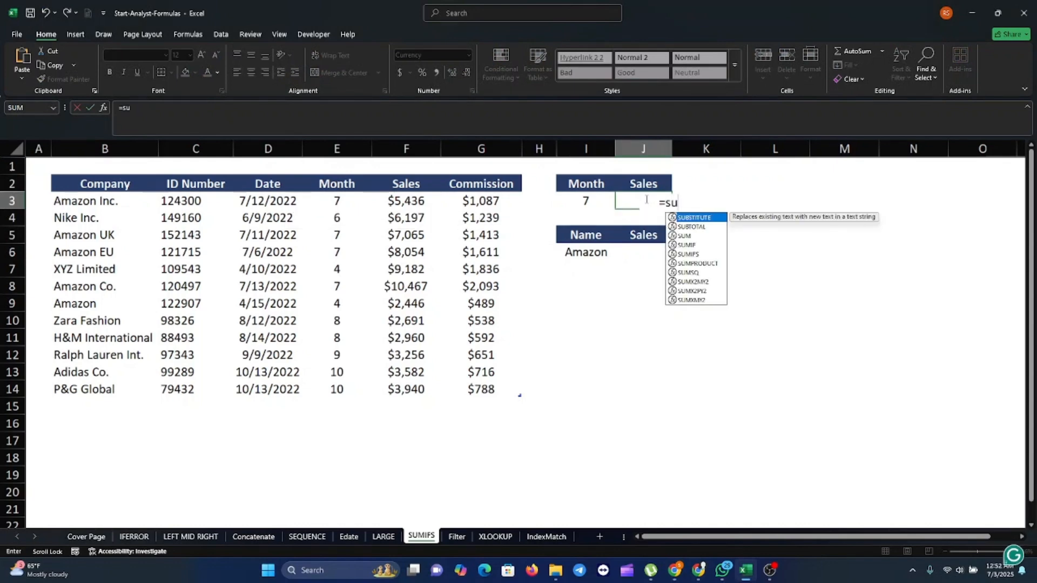
{"action": "type", "text": "mifs"}
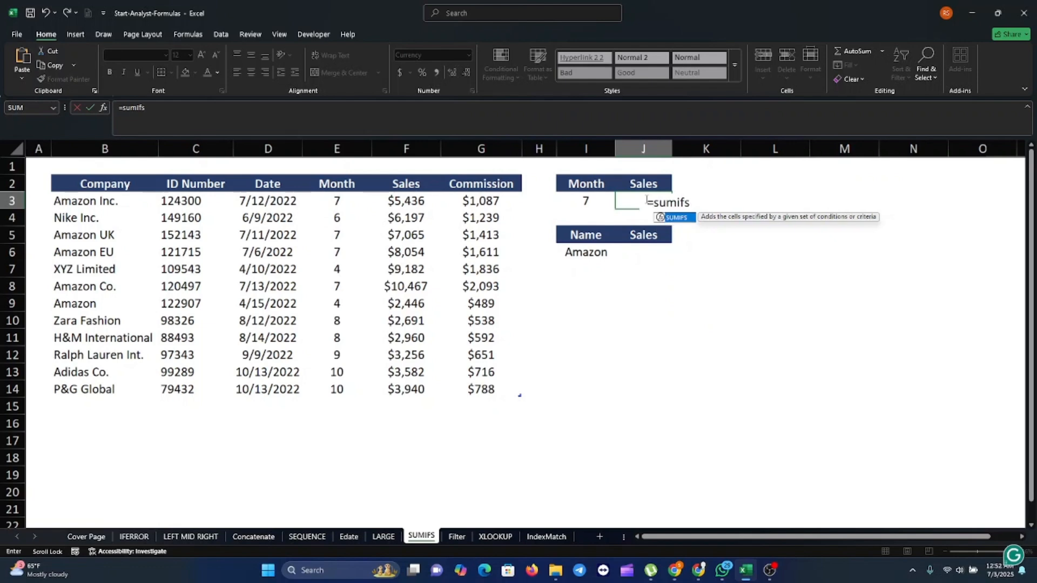
{"action": "double_click", "coordinate": [684, 219]}
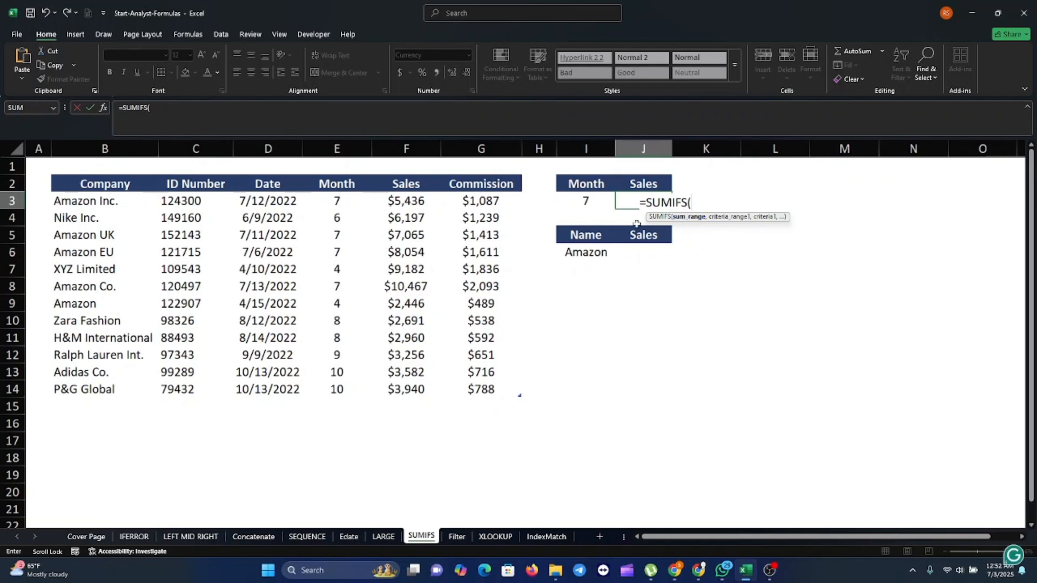
{"action": "left_click", "coordinate": [405, 201]}
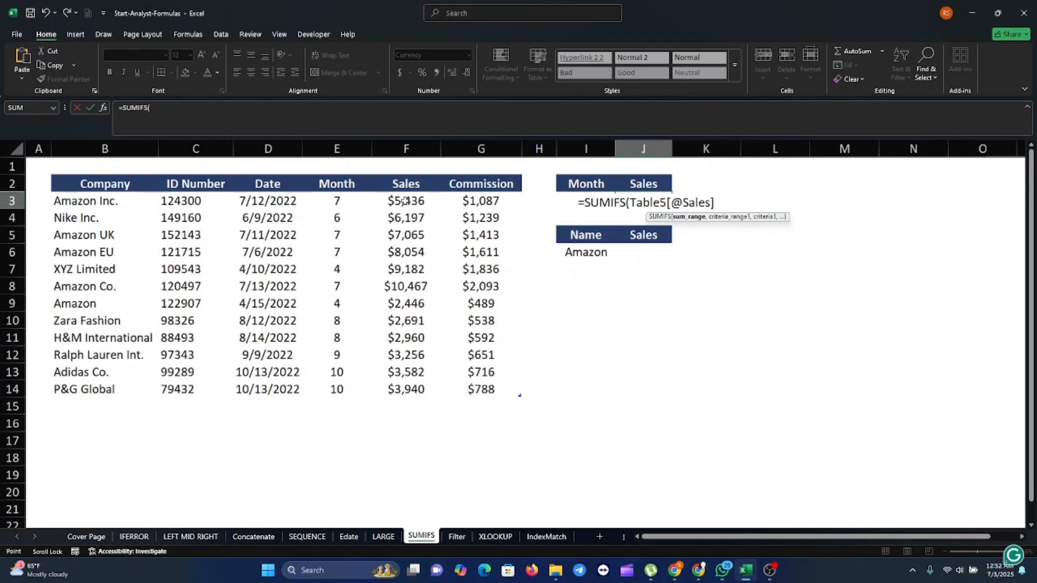
{"action": "left_click_drag", "start_coordinate": [405, 203], "coordinate": [402, 391]}
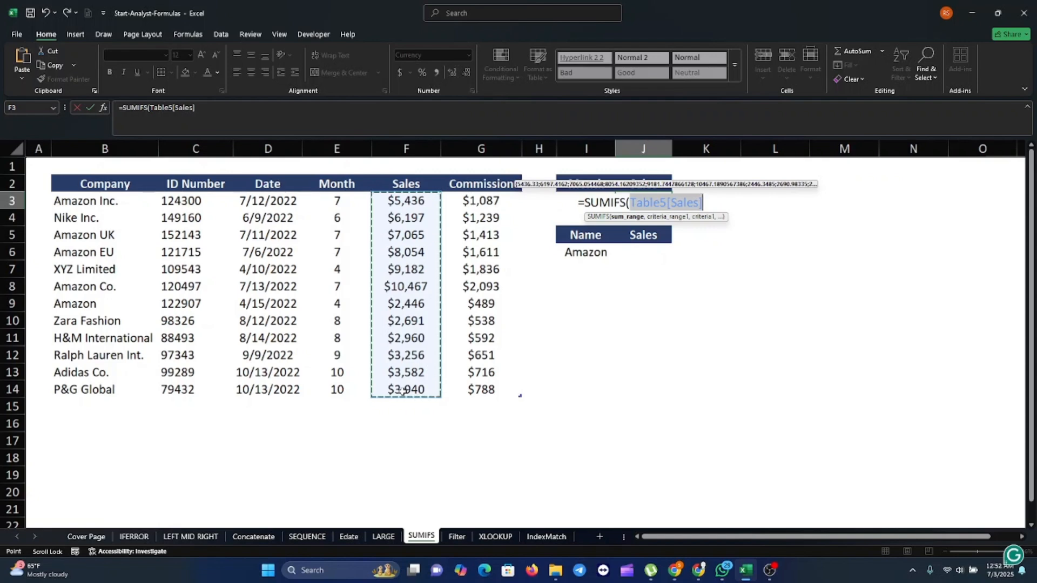
{"action": "type", "text": ","}
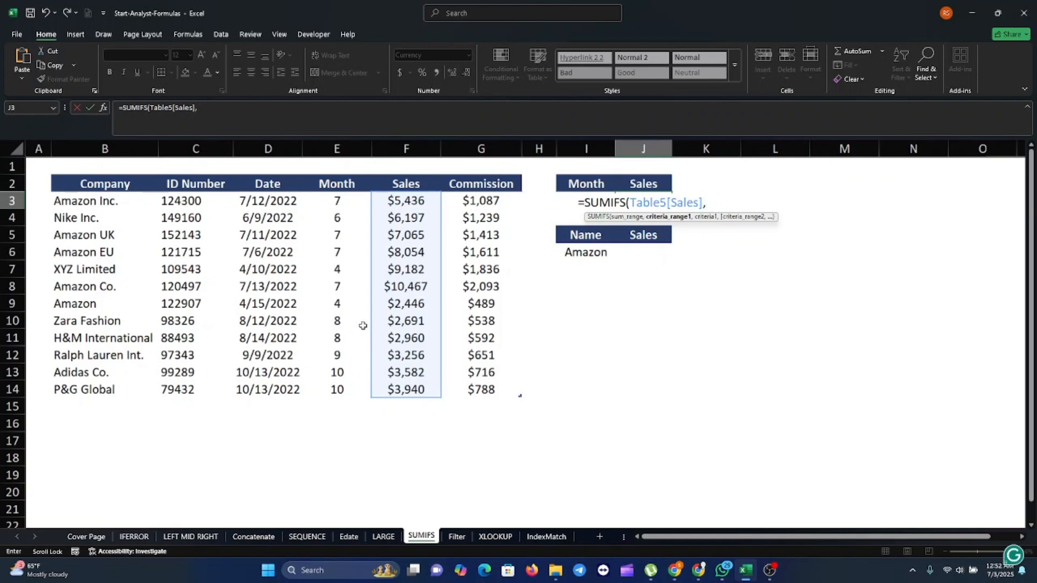
Complete the J3 formula with Table5[Month] as the criteria range and I3 as the criterion.
{"action": "left_click_drag", "start_coordinate": [335, 201], "coordinate": [338, 394]}
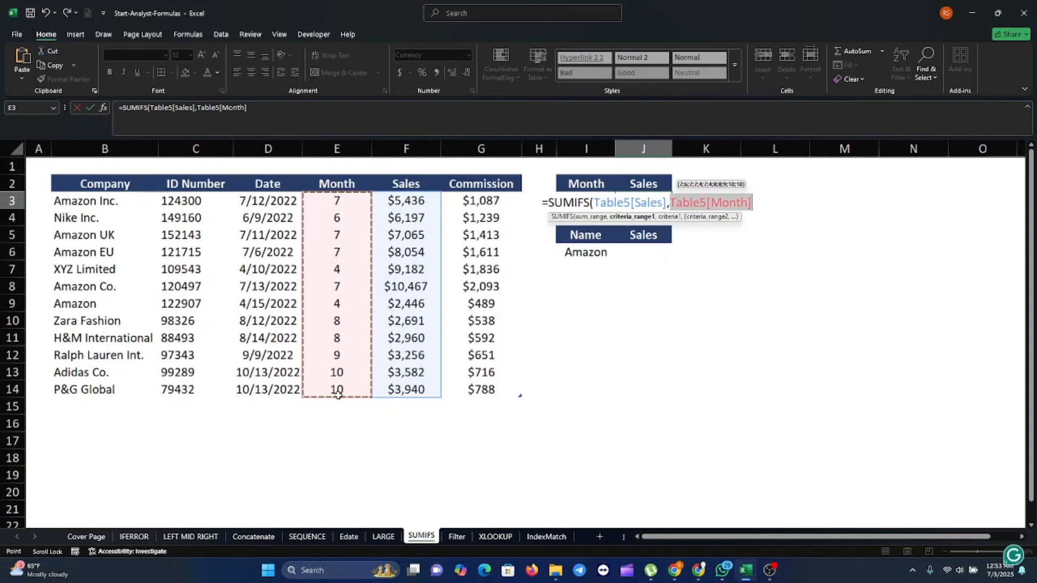
{"action": "type", "text": ","}
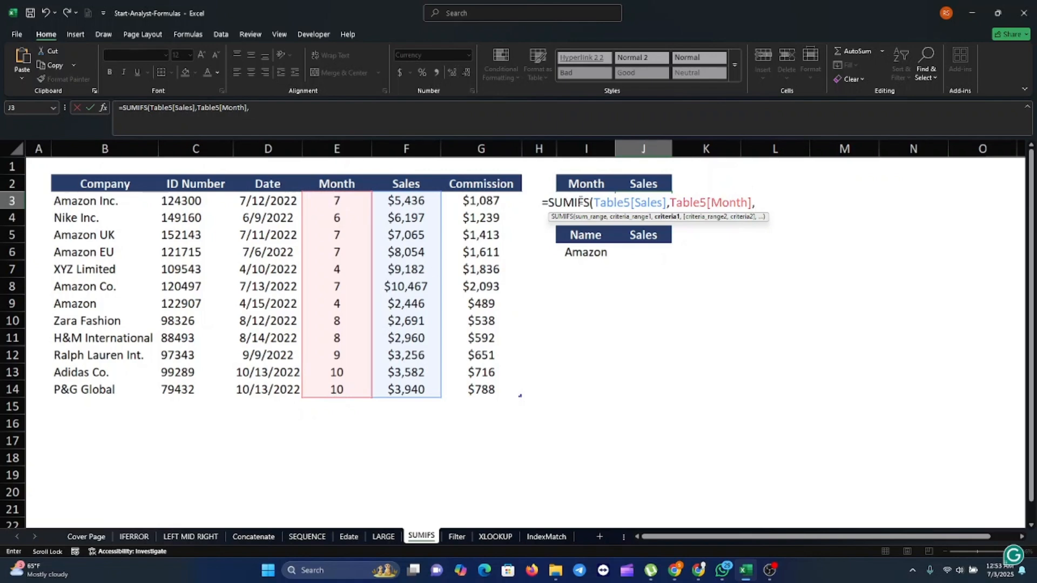
{"action": "left_click", "coordinate": [257, 114]}
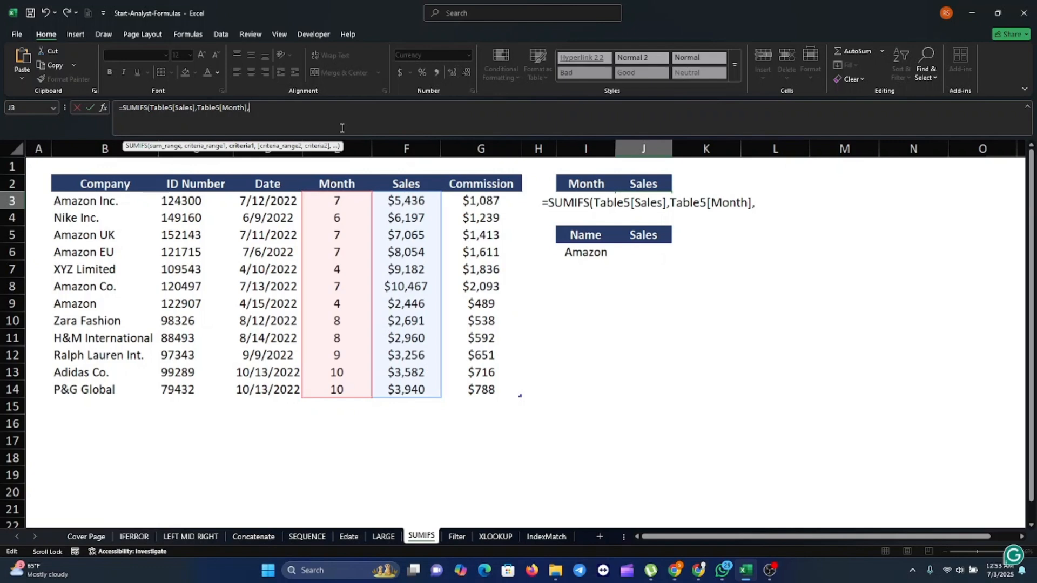
{"action": "type", "text": "I"}
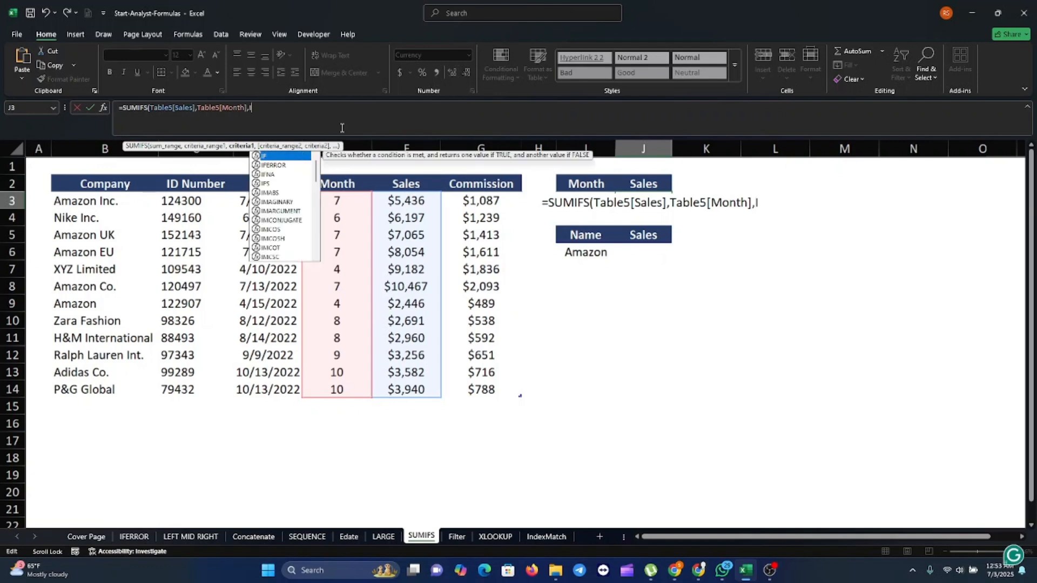
{"action": "type", "text": "3"}
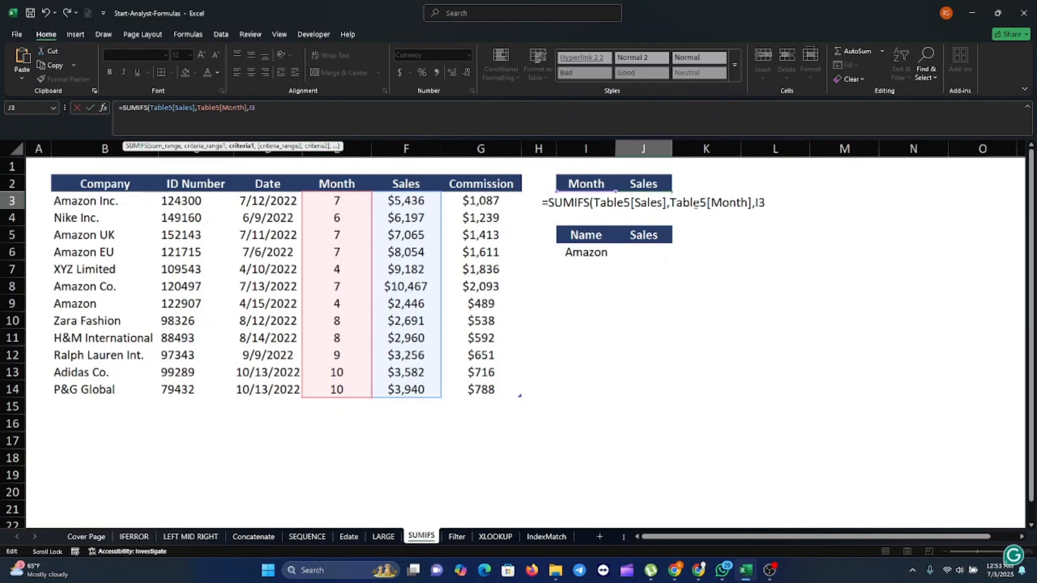
{"action": "key", "text": "Return"}
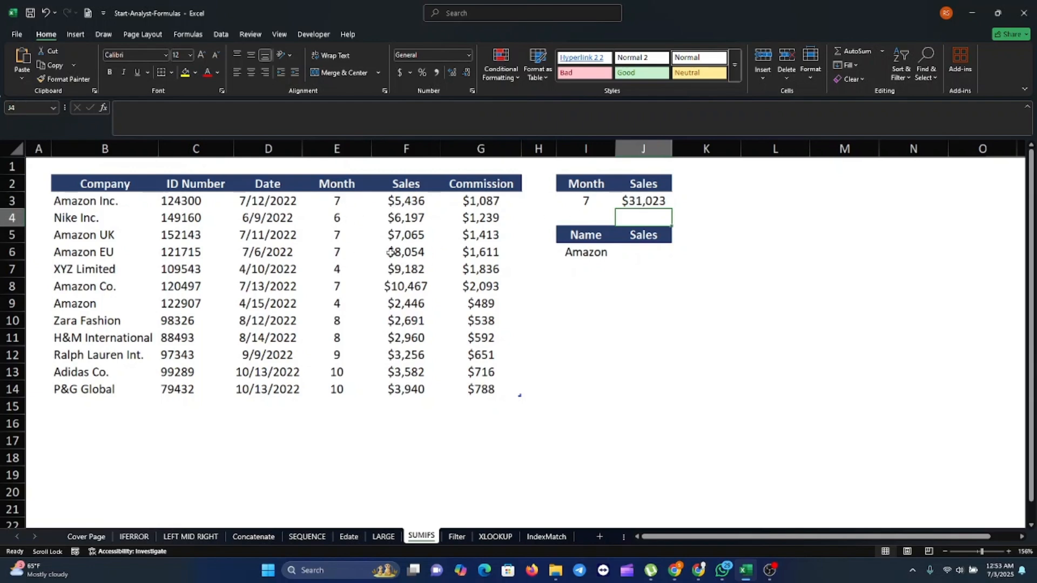
{"action": "key", "text": "alt+Tab"}
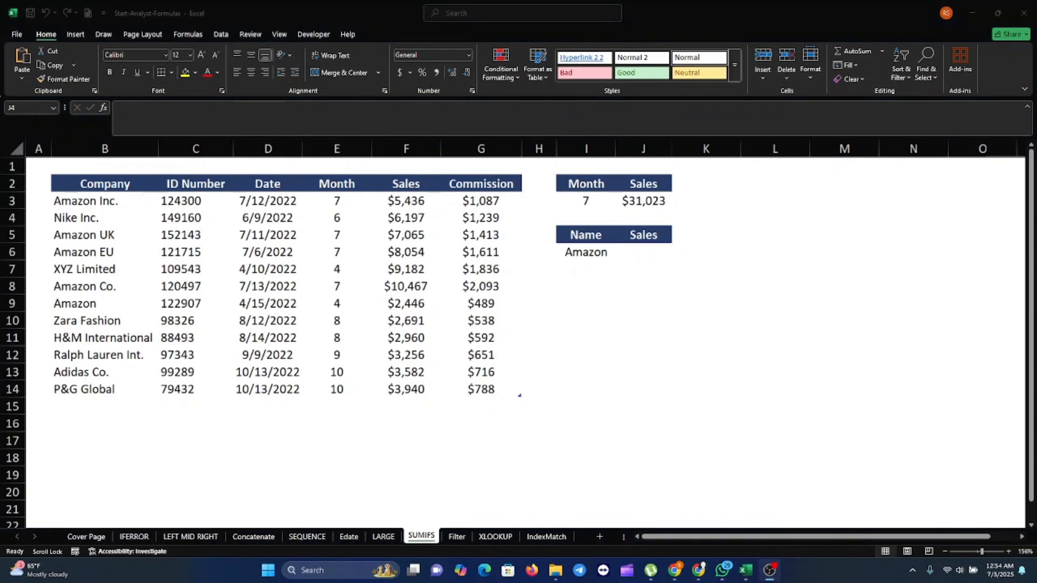
{"action": "key", "text": "alt+Tab"}
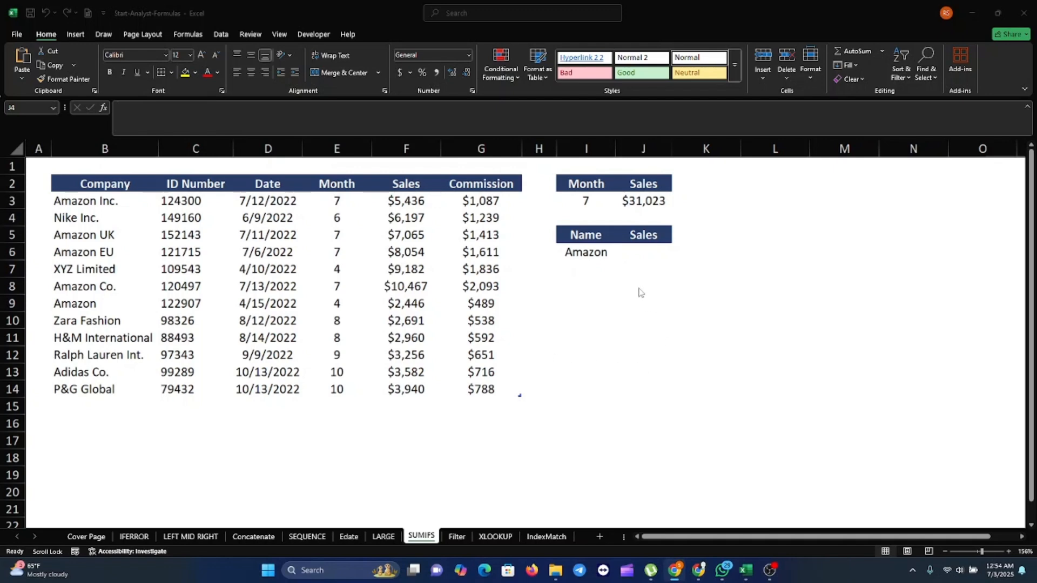
{"action": "key", "text": "alt+Tab"}
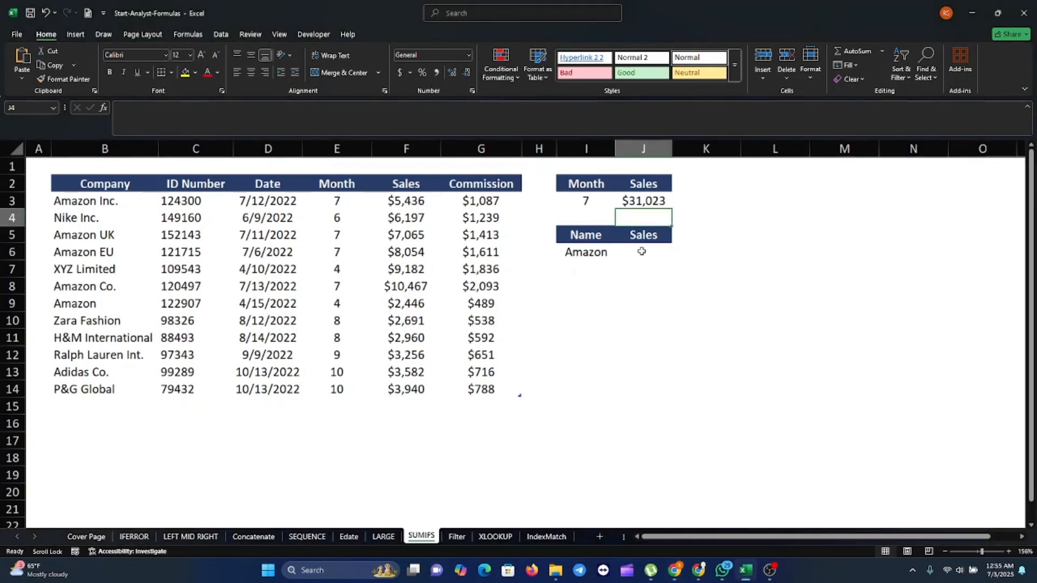
Start a SUMIFS formula in J6 with the table's Sales column, Table5[Sales], as the sum range.
{"action": "left_click", "coordinate": [642, 251]}
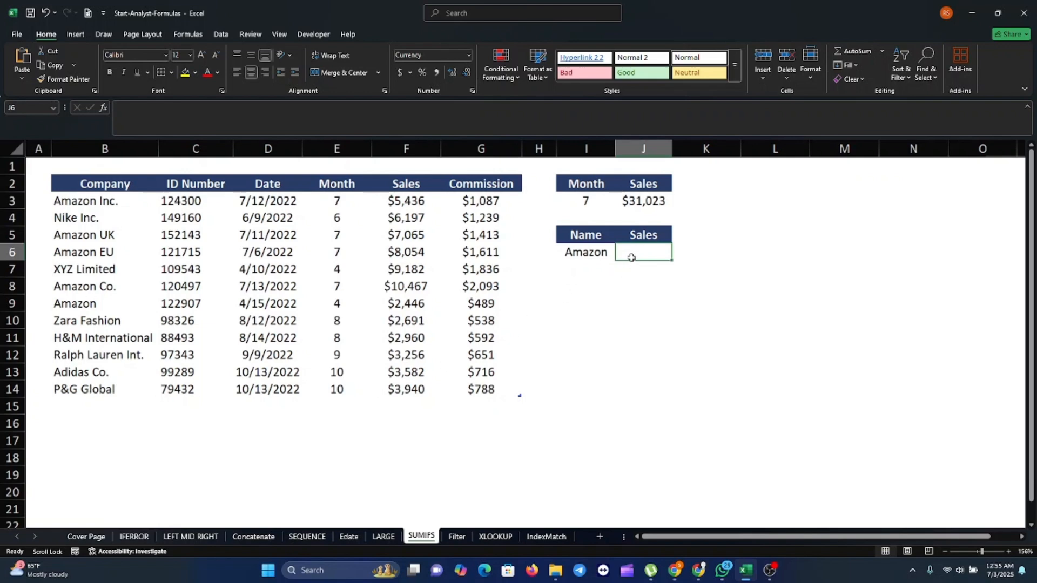
{"action": "key", "text": "Left"}
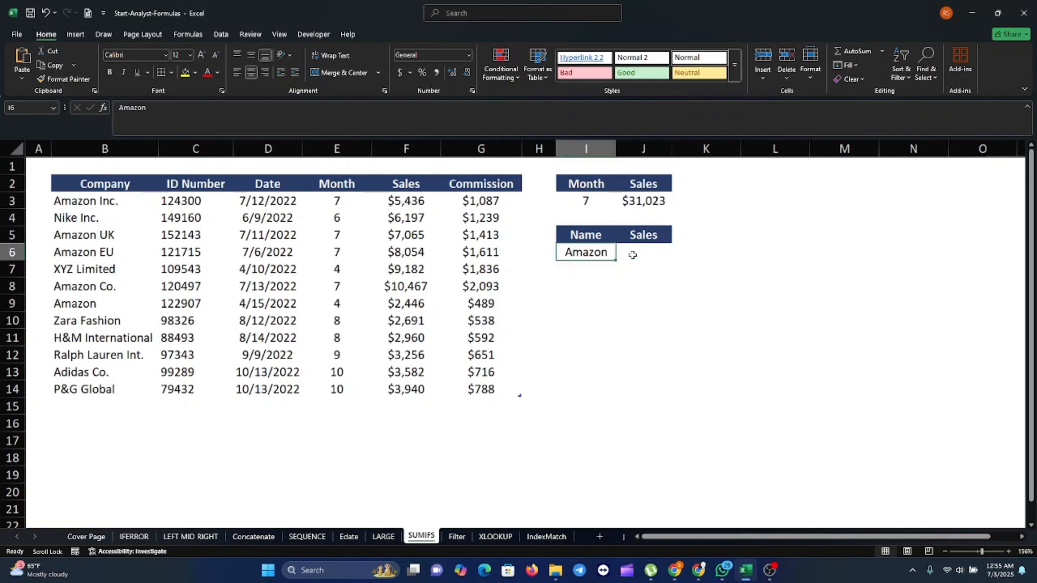
{"action": "left_click", "coordinate": [646, 253]}
{"action": "type", "text": "="}
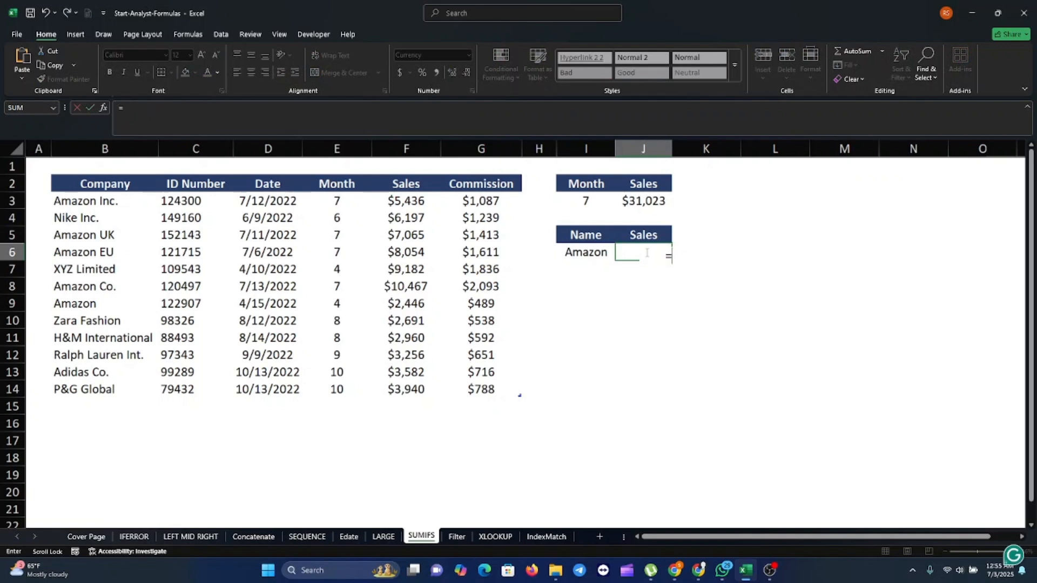
{"action": "type", "text": "SUM"}
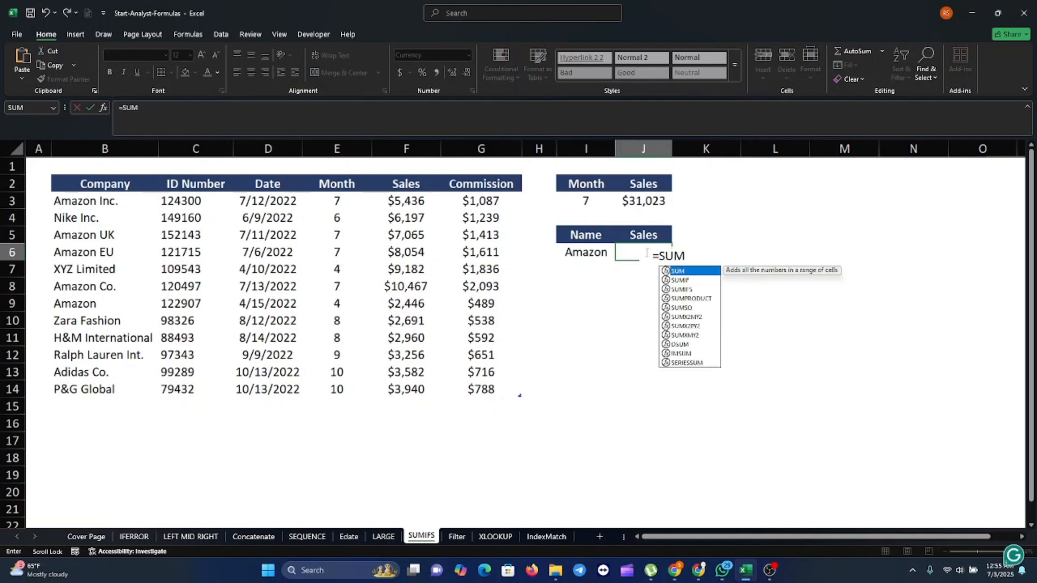
{"action": "double_click", "coordinate": [683, 287]}
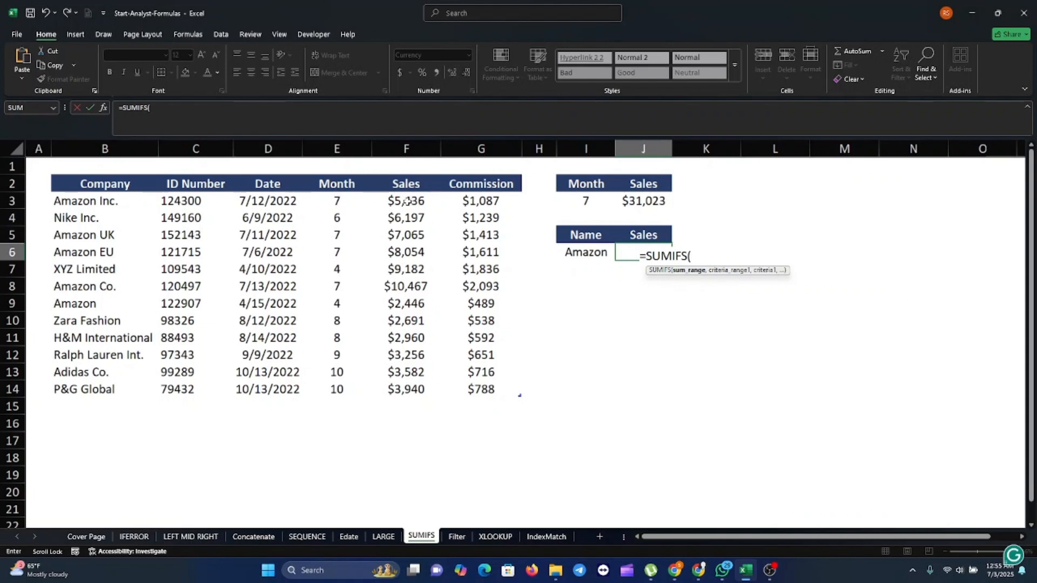
{"action": "left_click_drag", "start_coordinate": [409, 201], "coordinate": [408, 405]}
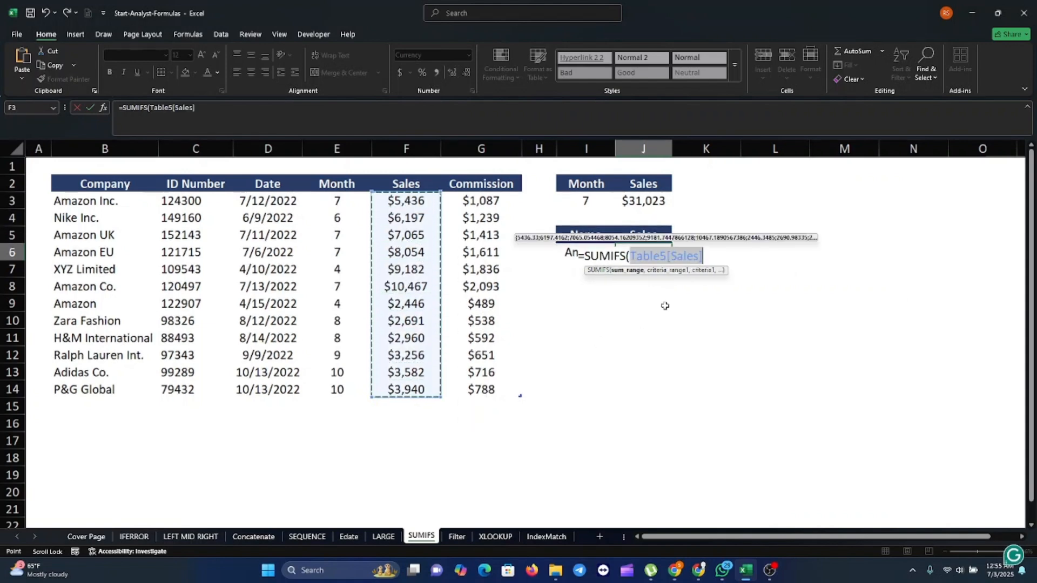
{"action": "type", "text": ","}
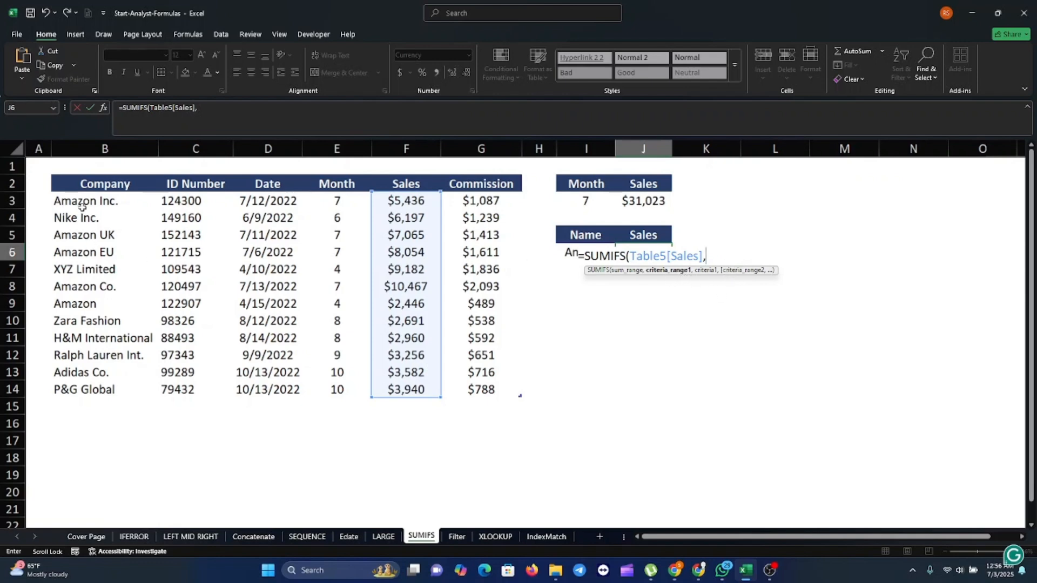
Complete the J6 formula with Table5[Company] as the criteria range and the wildcard criterion I6&"*".
{"action": "left_click_drag", "start_coordinate": [79, 203], "coordinate": [84, 397]}
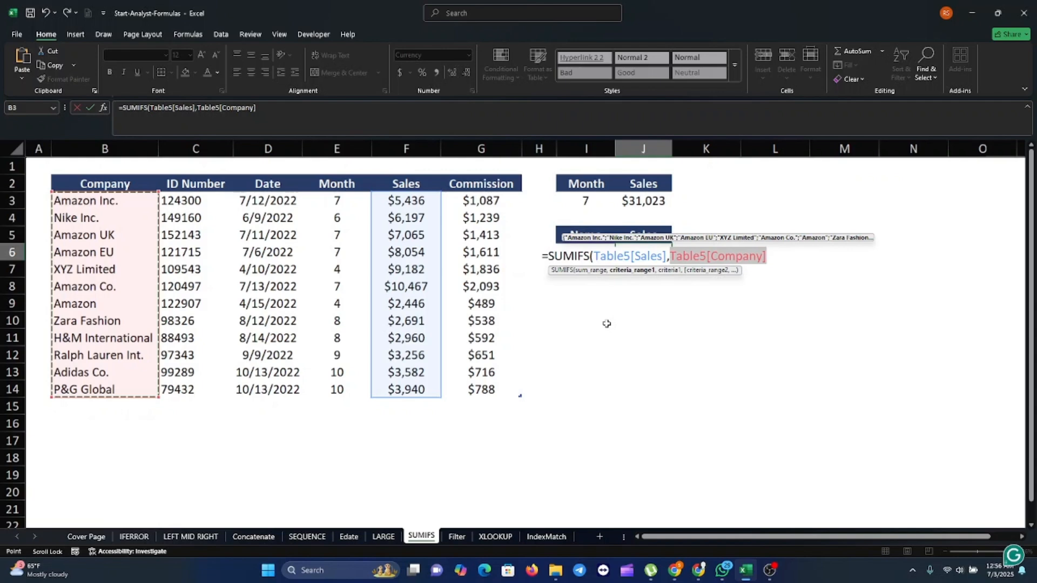
{"action": "type", "text": ","}
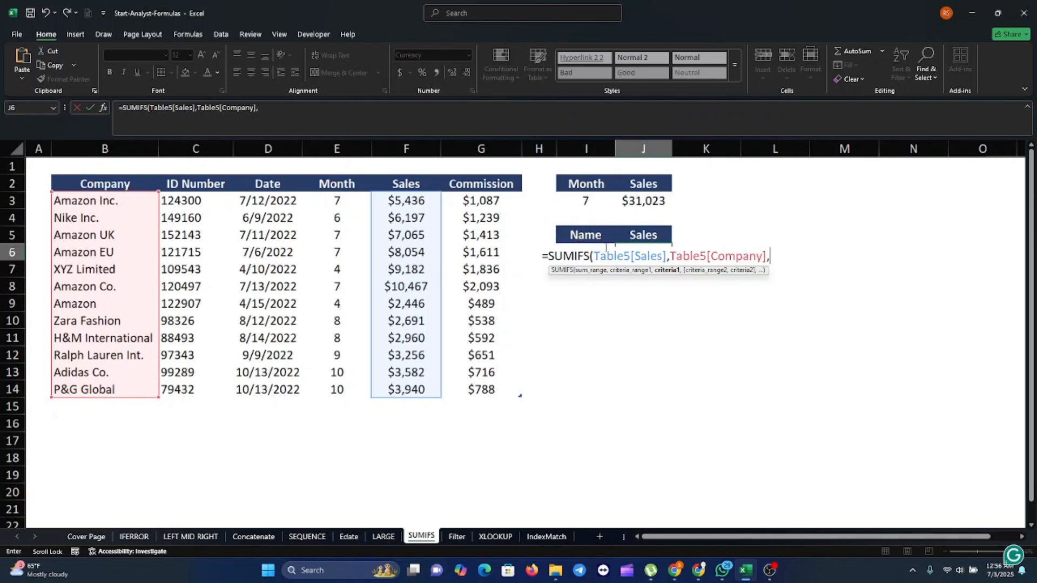
{"action": "type", "text": "I"}
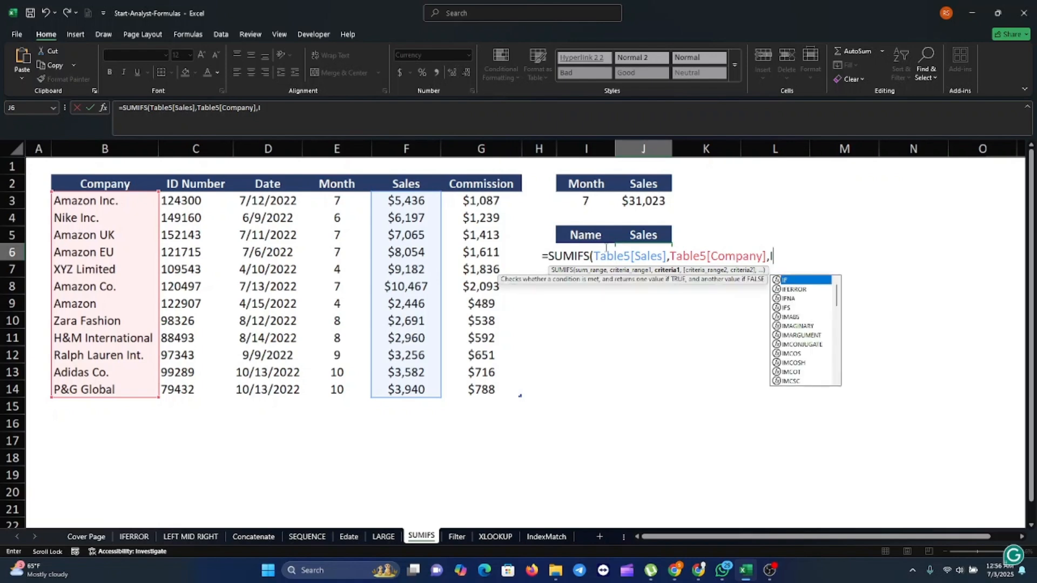
{"action": "type", "text": "6"}
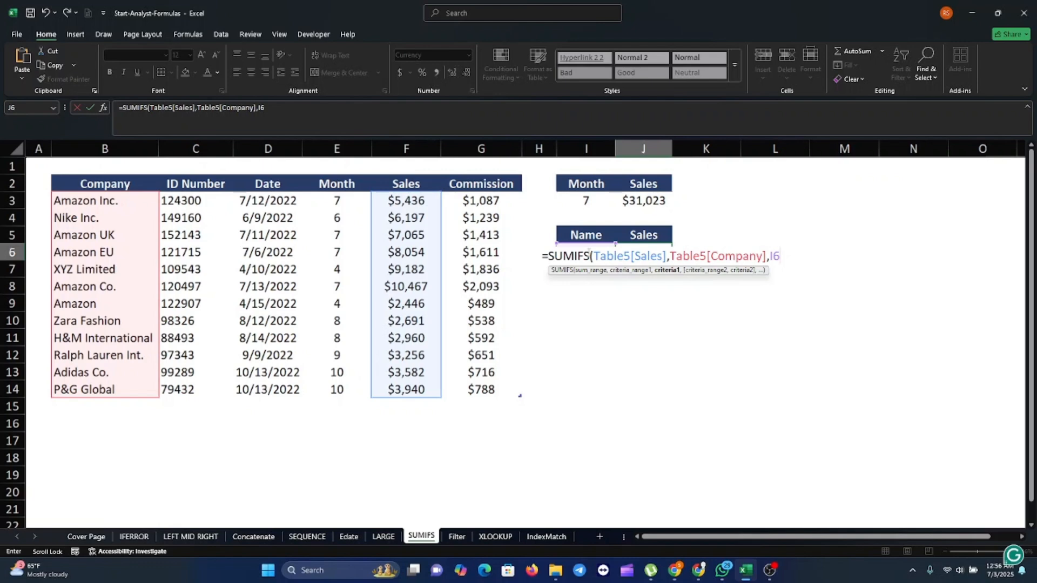
{"action": "type", "text": "&"}
{"action": "type", "text": "*"}
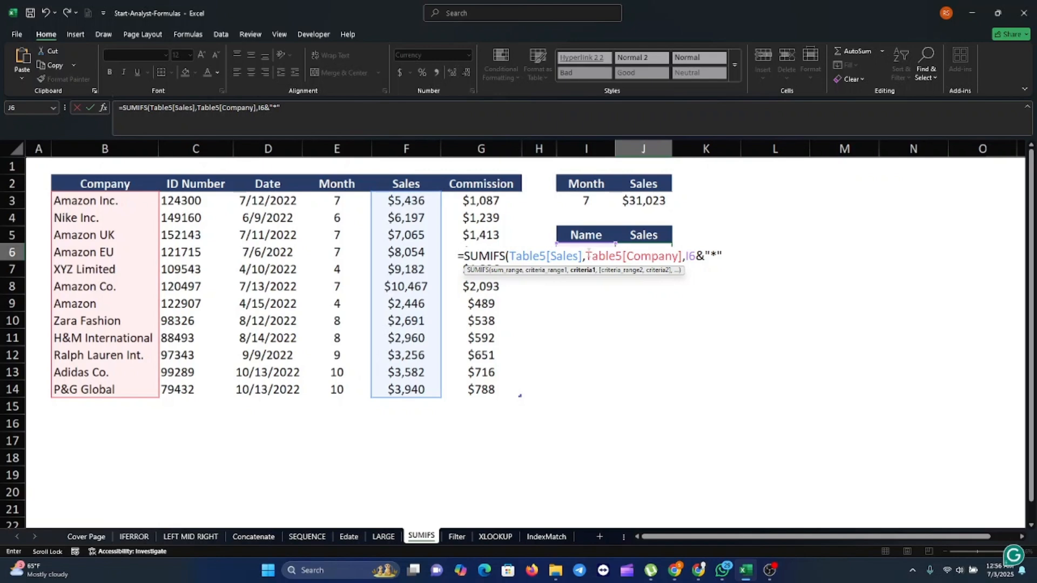
{"action": "type", "text": "\")"}
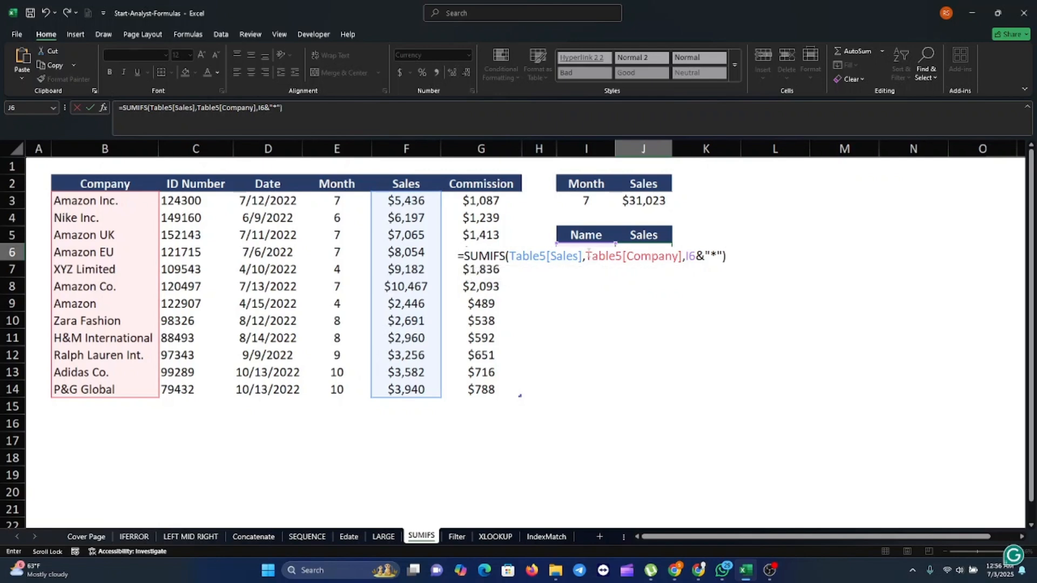
{"action": "key", "text": "Return"}
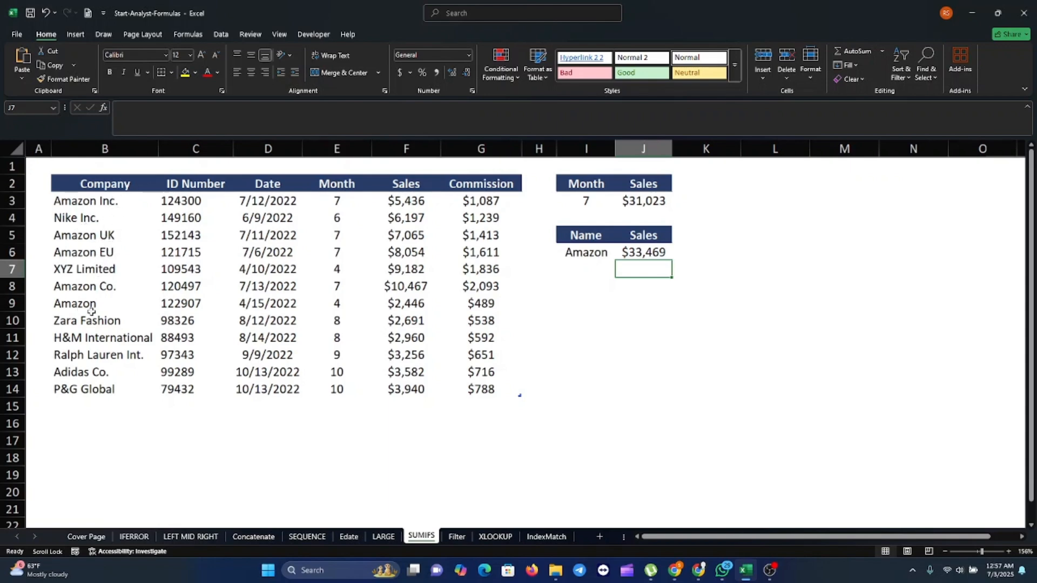
Review the company-name SUMIFS formula in J6, the month criterion in I3 and the month formula in J3.
{"action": "left_click", "coordinate": [640, 251]}
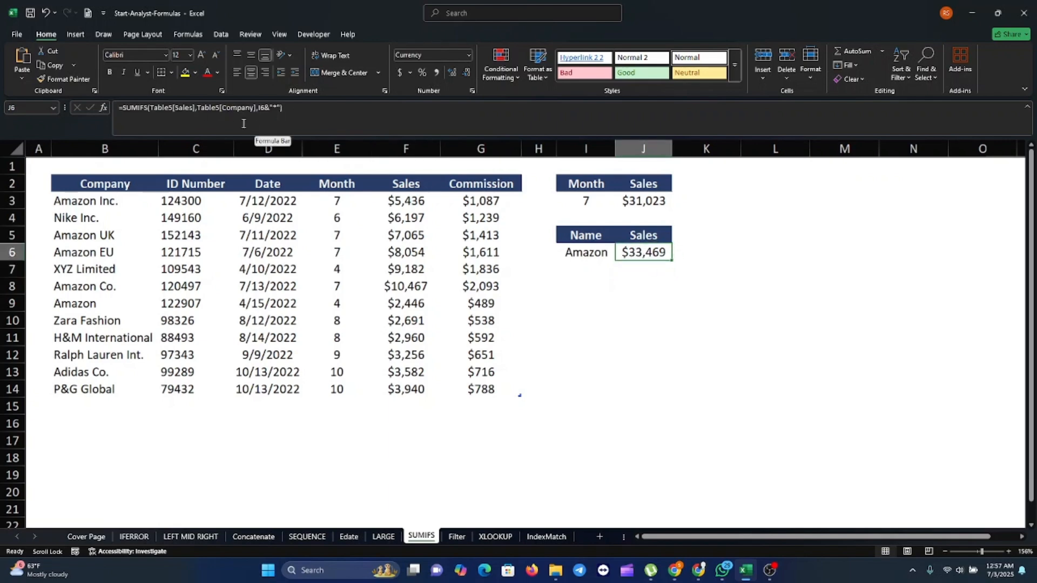
{"action": "left_click", "coordinate": [608, 203]}
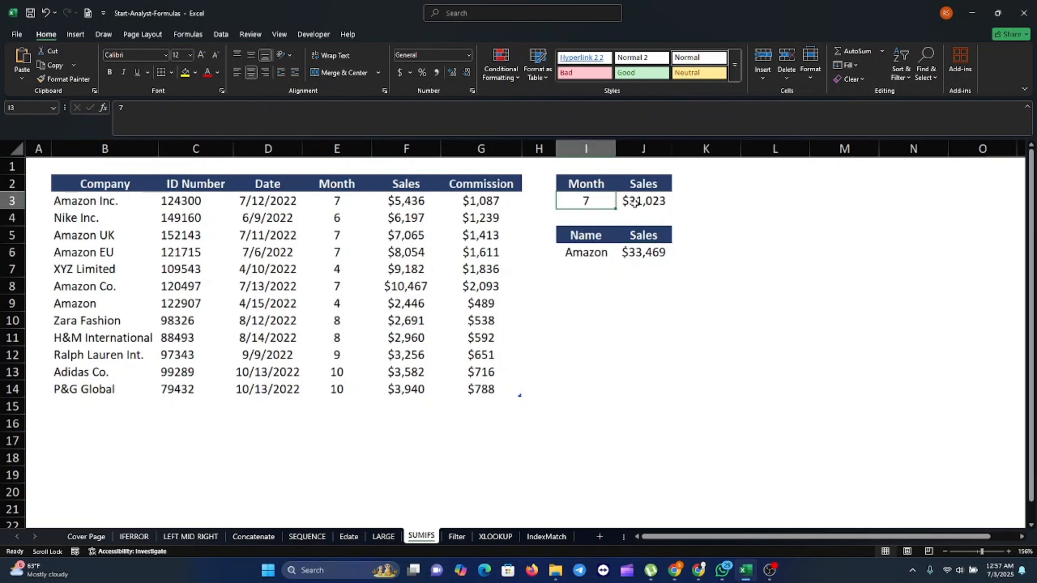
{"action": "left_click", "coordinate": [641, 200]}
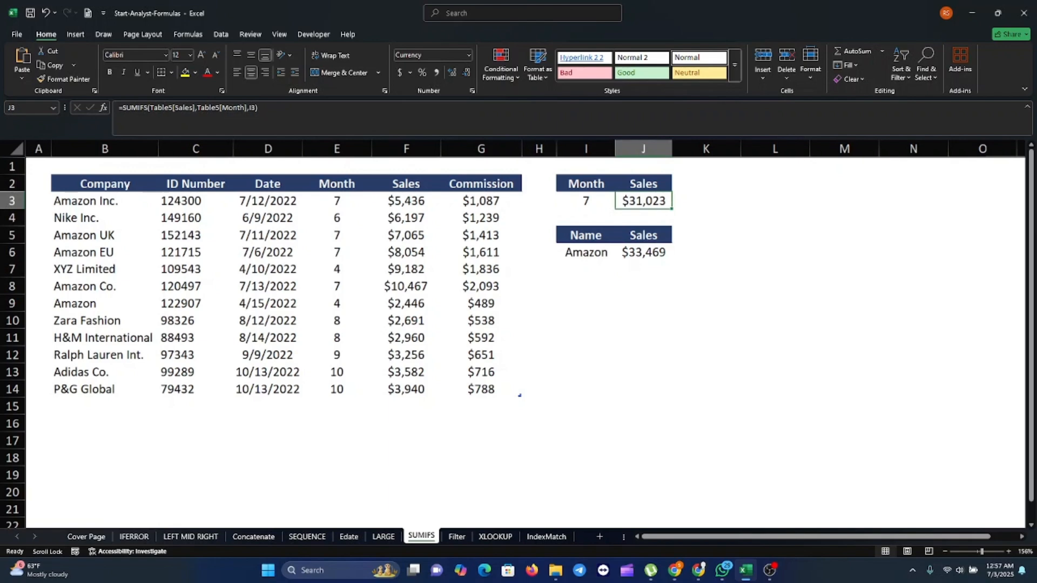
{"action": "left_click", "coordinate": [770, 571]}
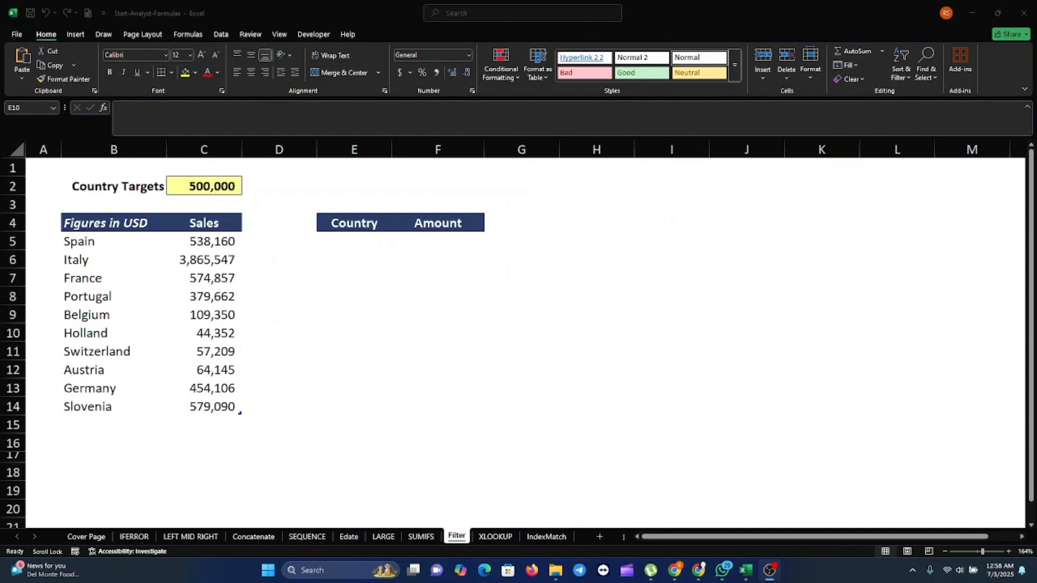
On the Filter sheet, start a FILTER formula in E5 with the whole country sales table, Table4, as the array.
{"action": "key", "text": "alt+Tab"}
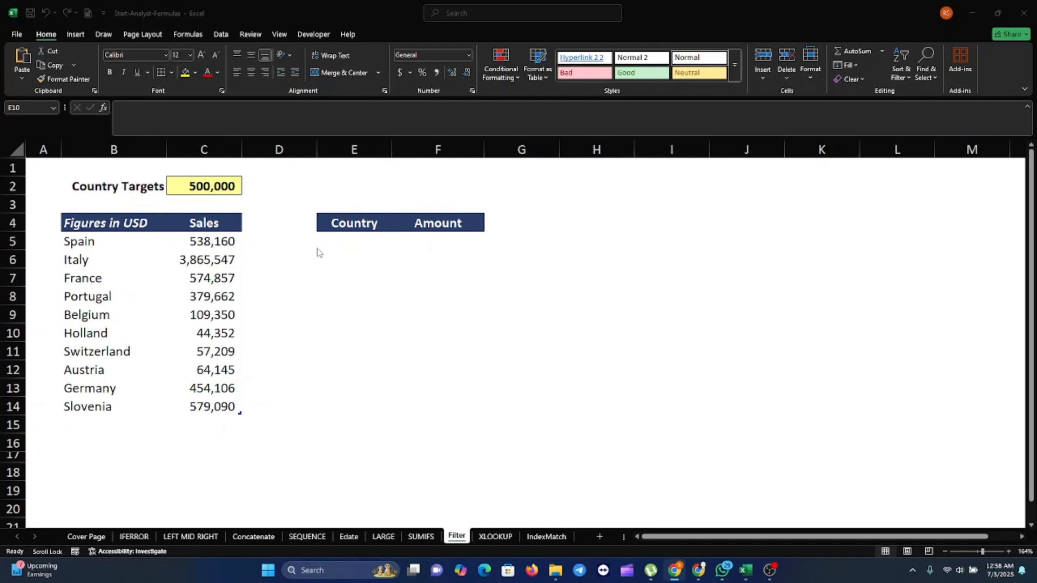
{"action": "left_click", "coordinate": [350, 246]}
{"action": "left_click", "coordinate": [351, 246]}
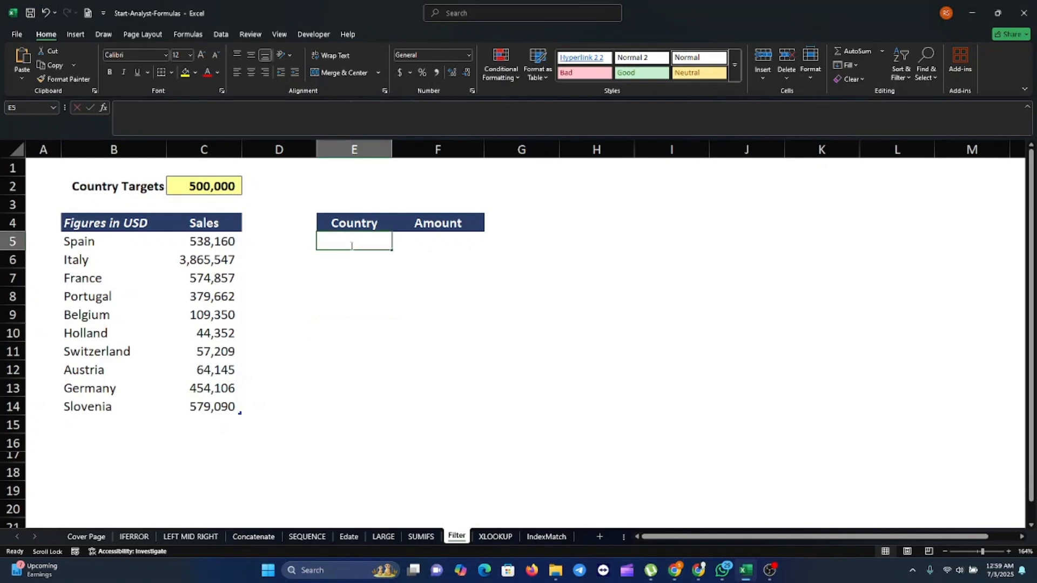
{"action": "type", "text": "=FILT"}
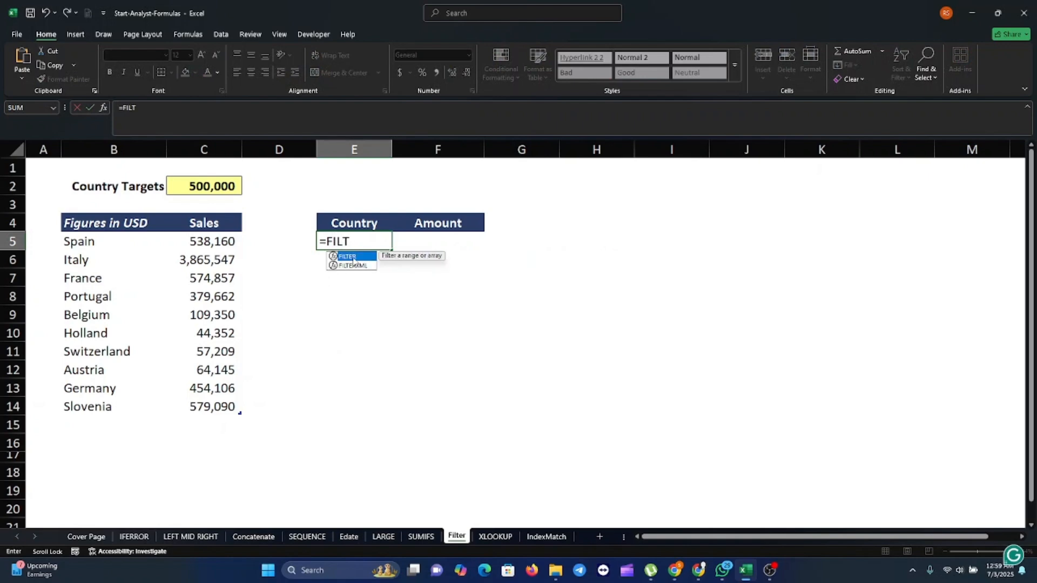
{"action": "double_click", "coordinate": [355, 257]}
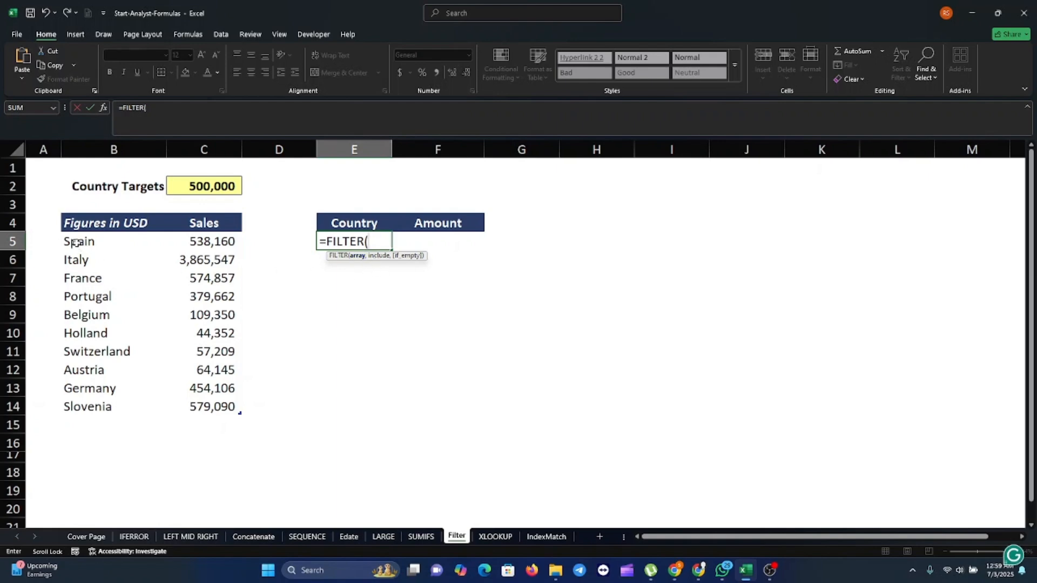
{"action": "left_click_drag", "start_coordinate": [76, 243], "coordinate": [220, 405]}
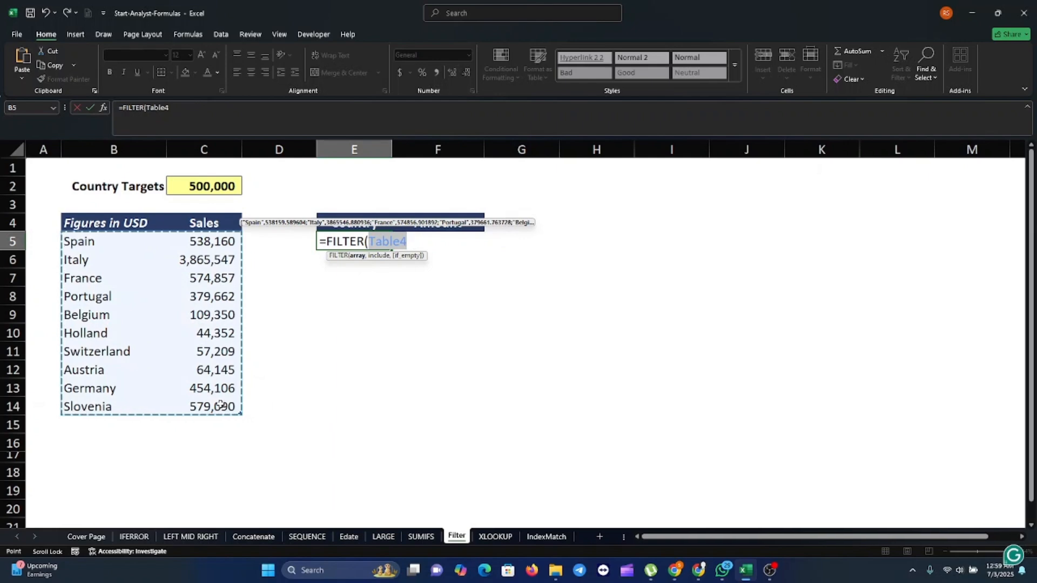
{"action": "type", "text": ","}
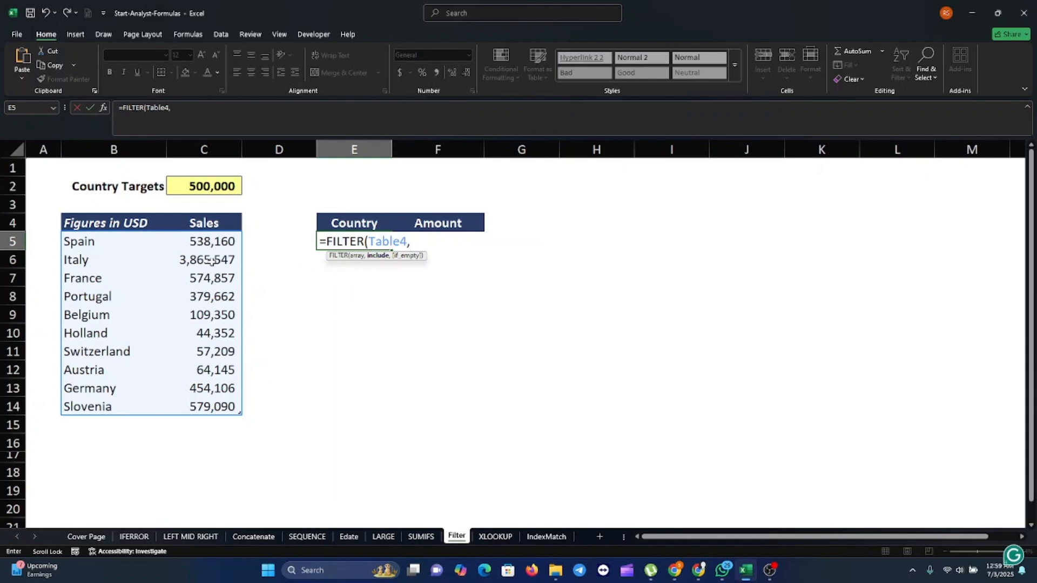
Complete the E5 formula with the include condition Table4[Sales]>C2, comparing sales with the country target.
{"action": "left_click_drag", "start_coordinate": [197, 241], "coordinate": [222, 404]}
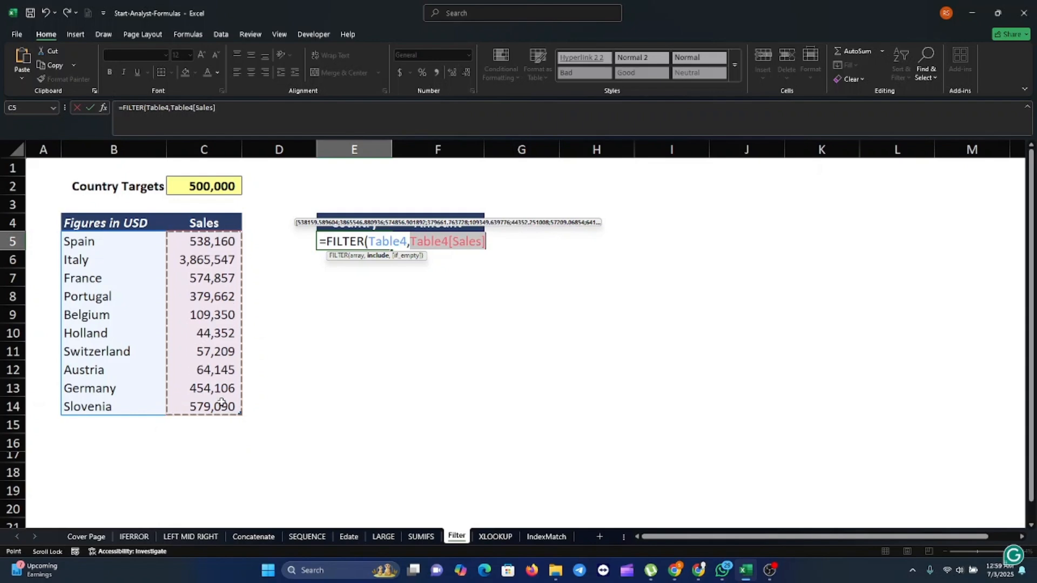
{"action": "type", "text": ">"}
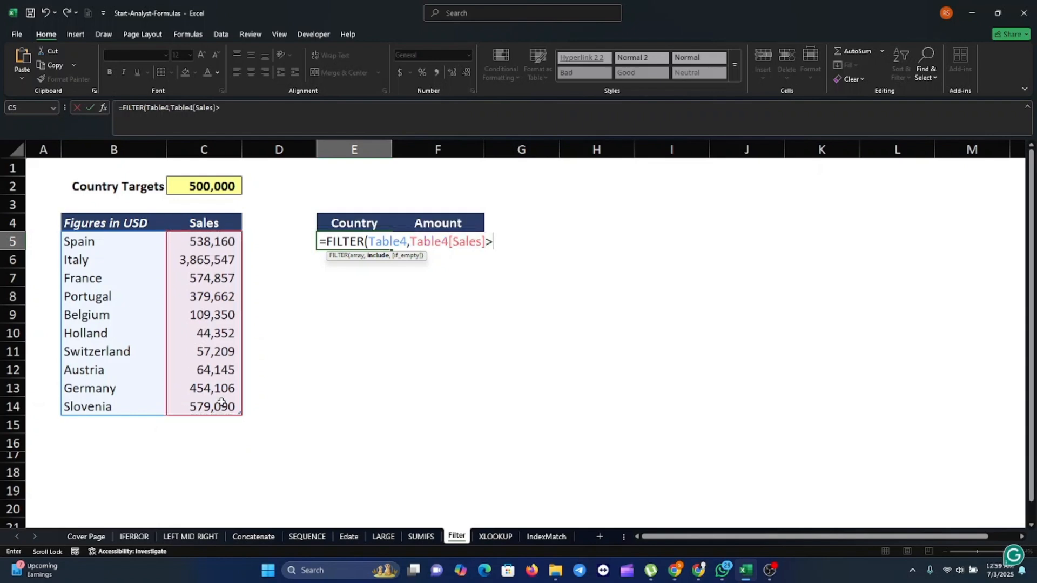
{"action": "left_click", "coordinate": [213, 187]}
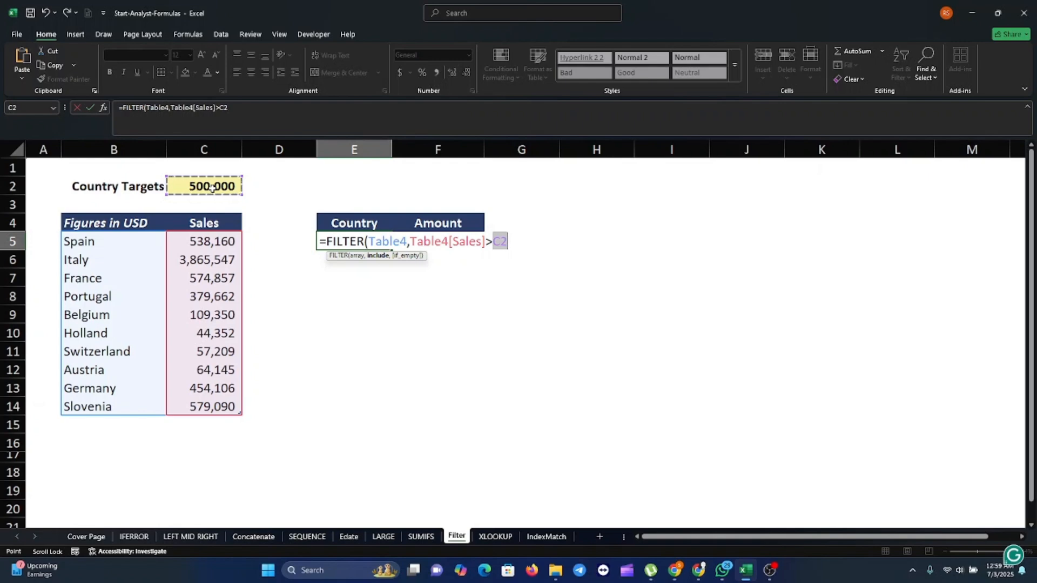
{"action": "type", "text": ")"}
{"action": "key", "text": "Return"}
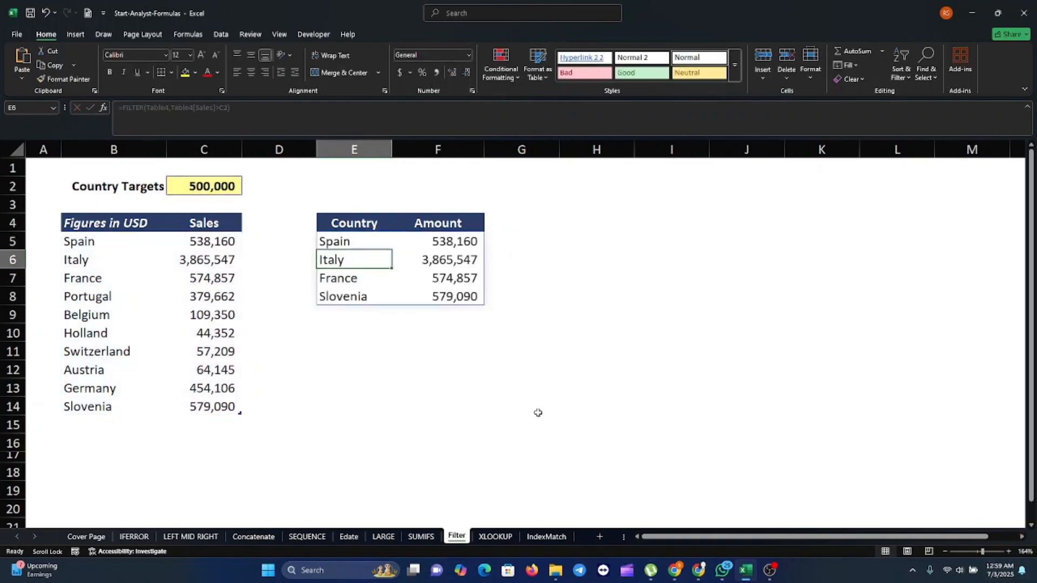
{"action": "left_click", "coordinate": [463, 368]}
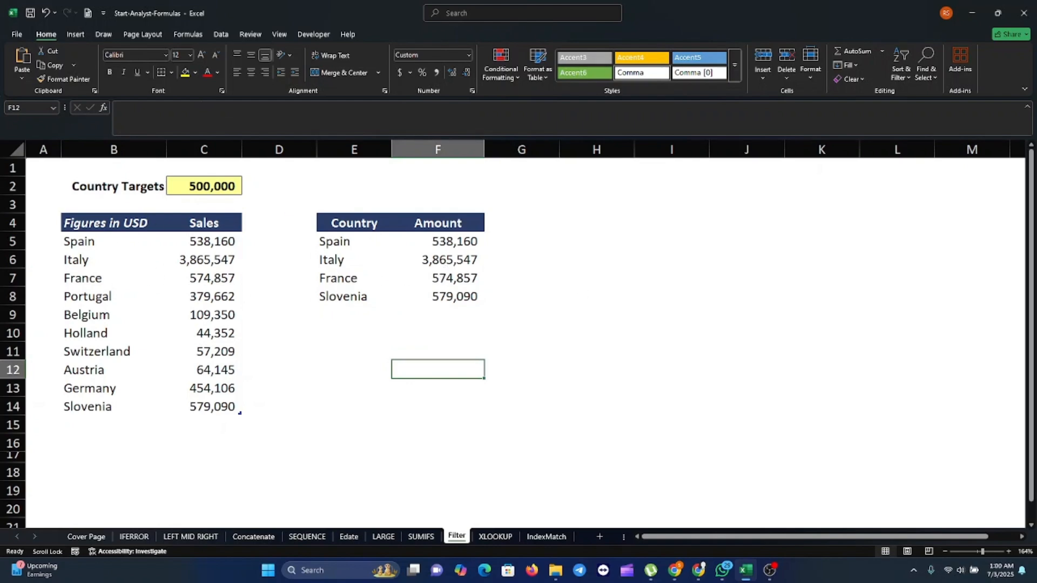
Set the Country Targets value in C2 to 250,000 to test the FILTER formula.
{"action": "key", "text": "alt+Tab"}
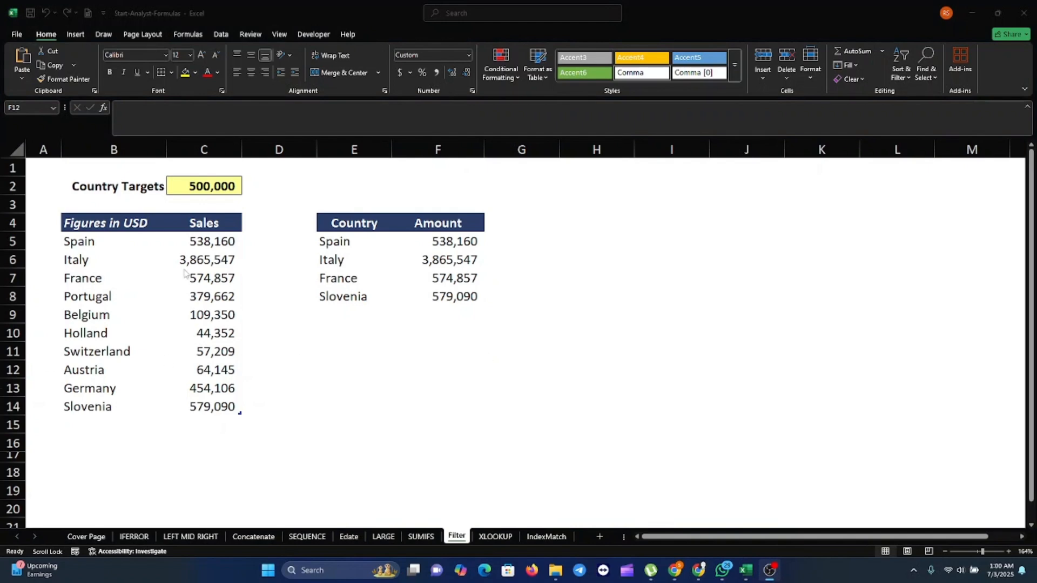
{"action": "key", "text": "alt+Tab"}
{"action": "left_click", "coordinate": [207, 185]}
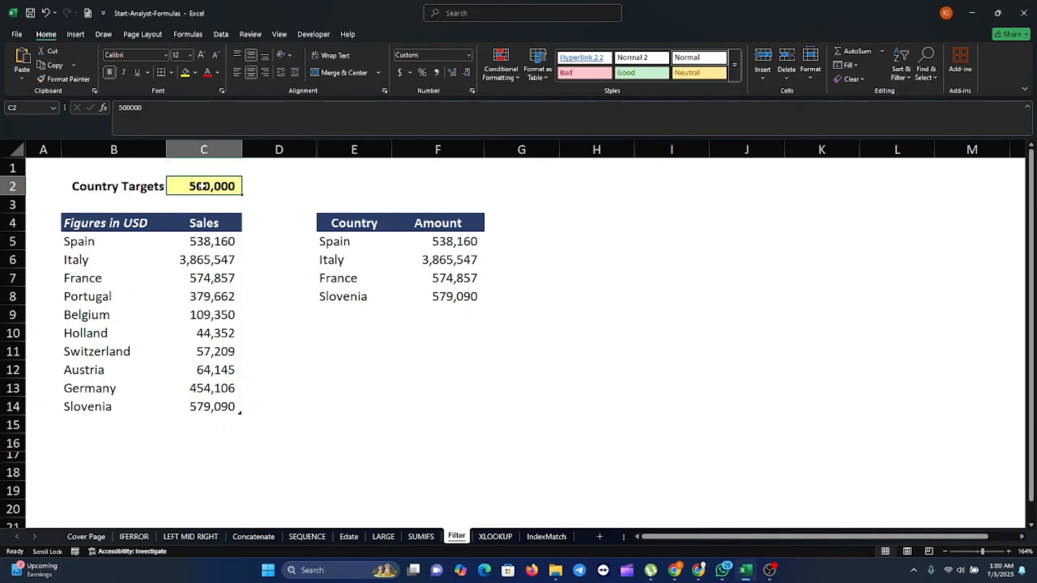
{"action": "type", "text": "250"}
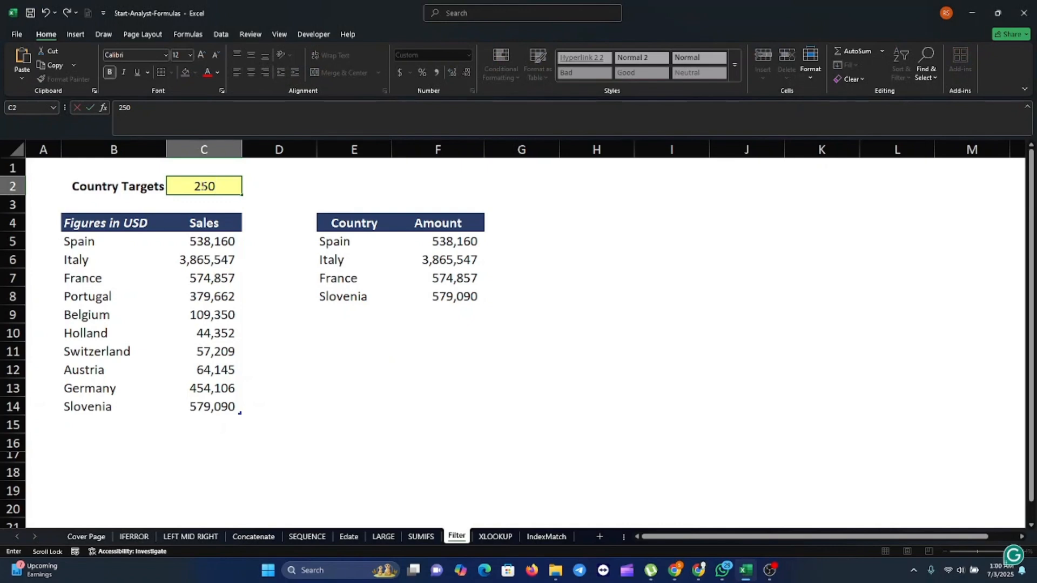
{"action": "type", "text": "000"}
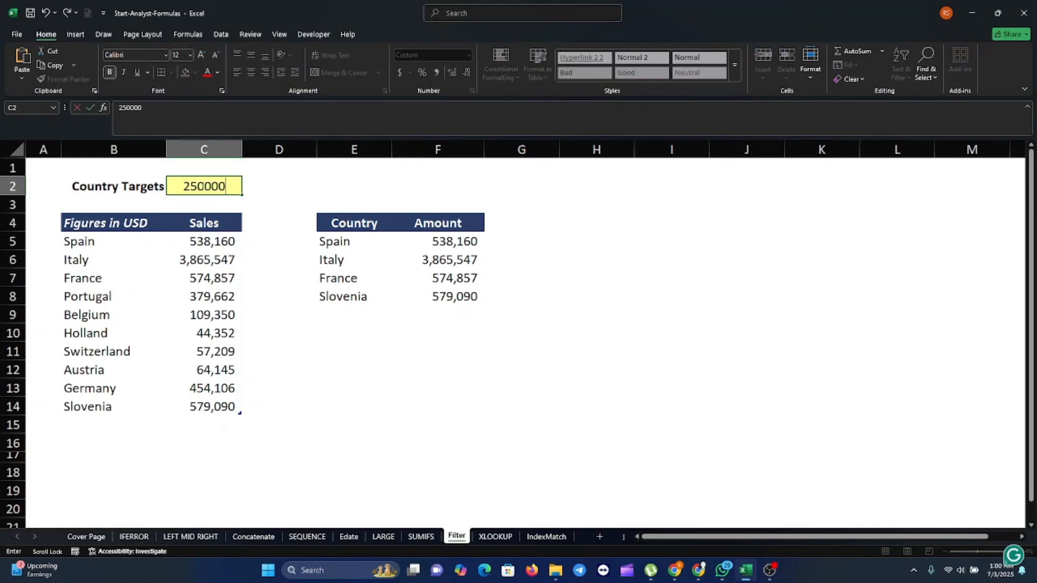
{"action": "left_click", "coordinate": [205, 187]}
{"action": "type", "text": ","}
{"action": "key", "text": "Return"}
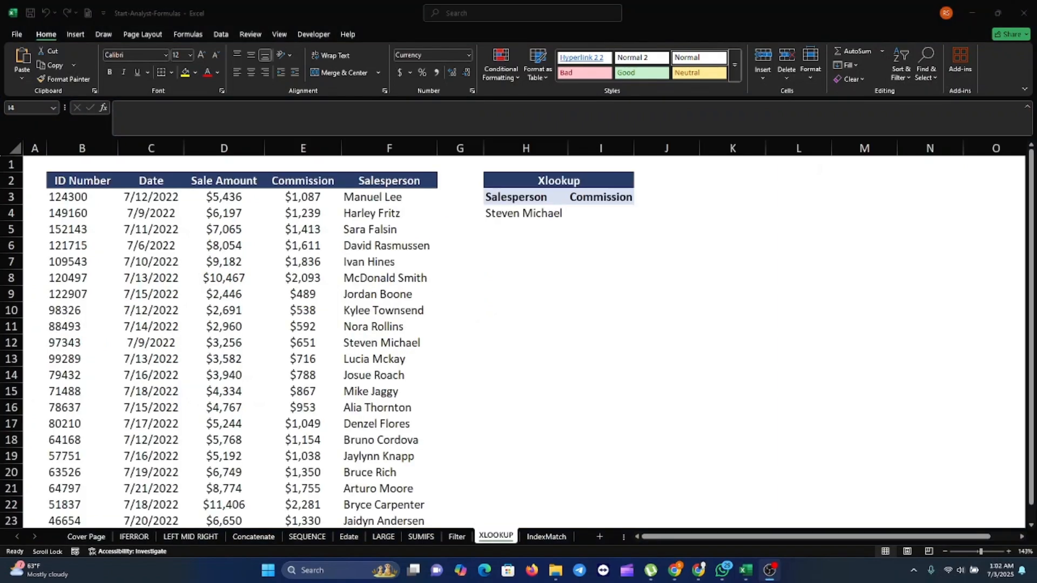
{"action": "key", "text": "alt+Tab"}
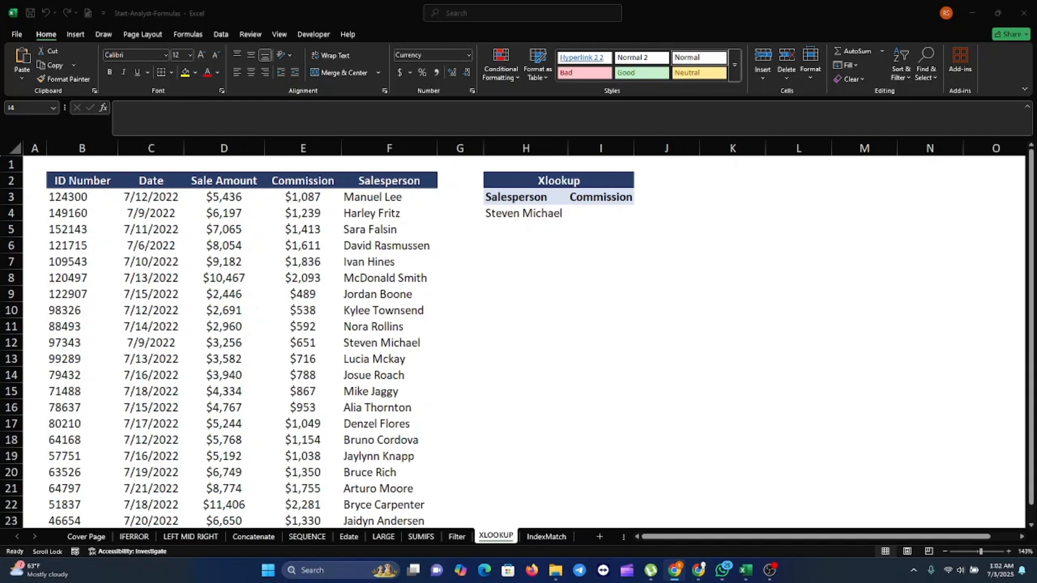
On the XLOOKUP sheet, start an XLOOKUP formula in I4 with the salesperson cell H4 as the lookup value.
{"action": "left_click", "coordinate": [599, 216]}
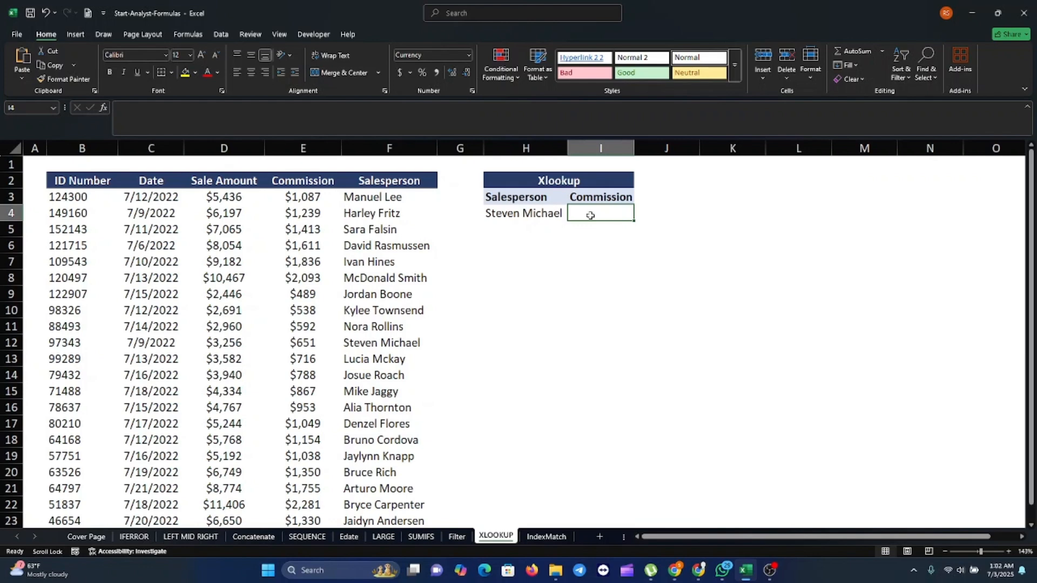
{"action": "type", "text": "="}
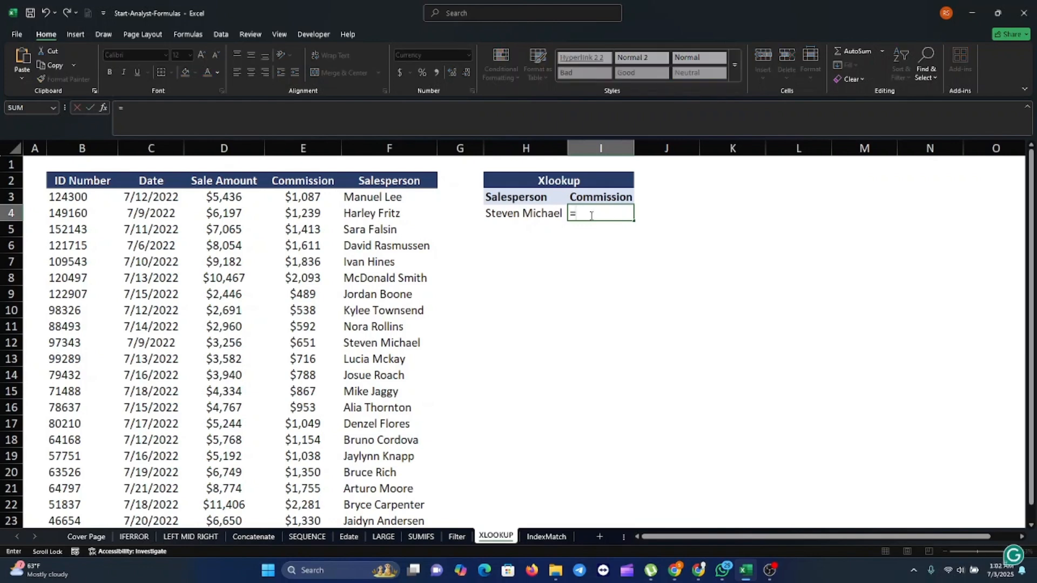
{"action": "type", "text": "XL"}
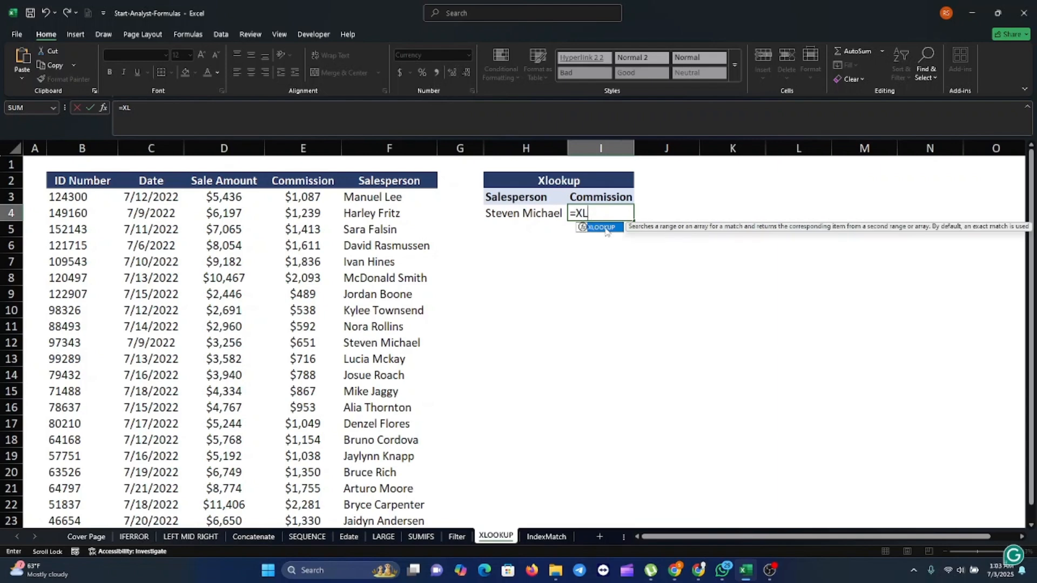
{"action": "key", "text": "Tab"}
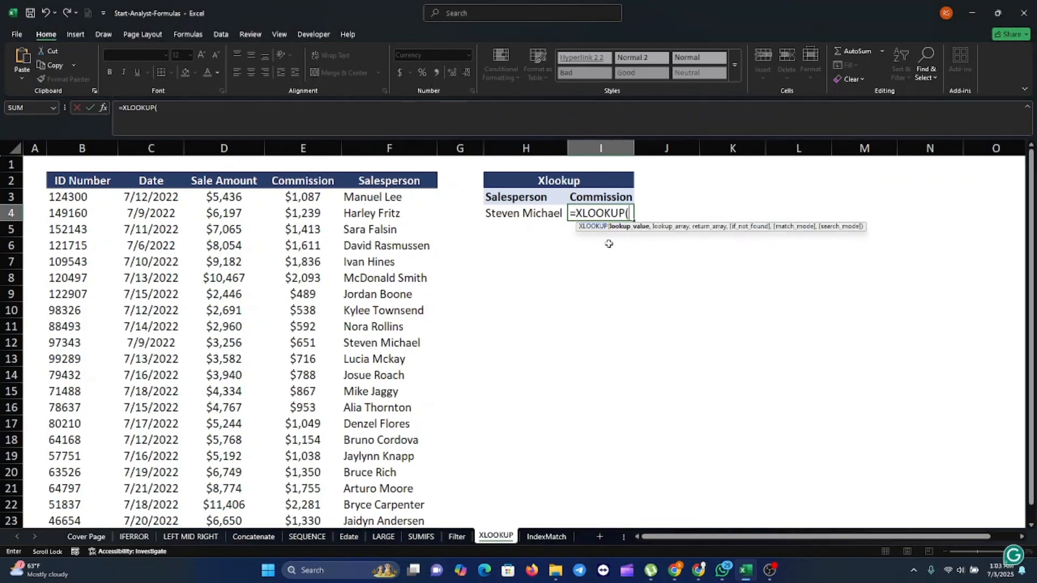
{"action": "left_click", "coordinate": [527, 215]}
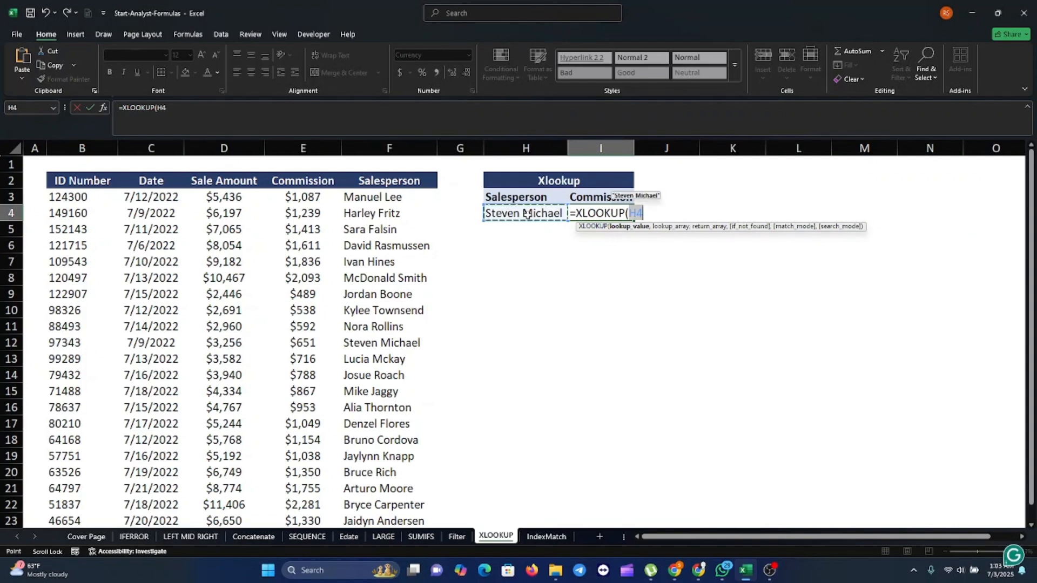
{"action": "type", "text": ","}
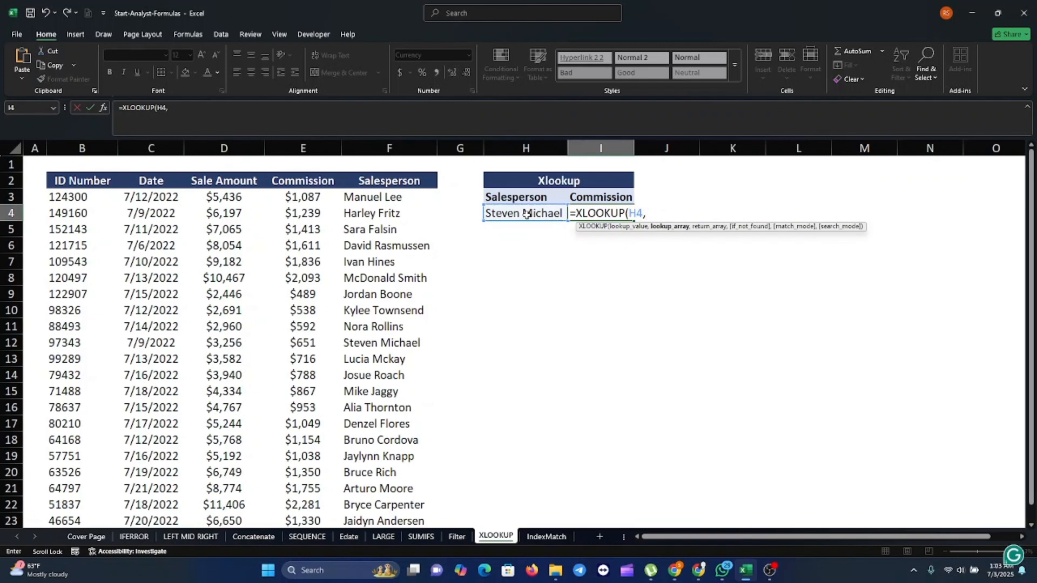
Complete the I4 formula with Table2[Salesperson] as the lookup array and Table2[Commission] as the return array.
{"action": "left_click", "coordinate": [353, 198]}
{"action": "left_click", "coordinate": [352, 198]}
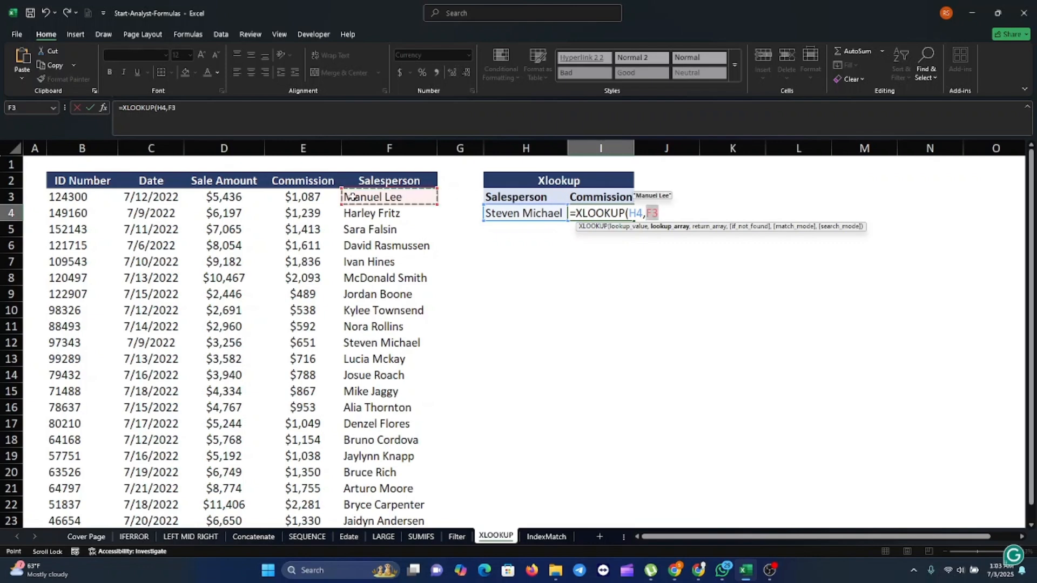
{"action": "key", "text": "ctrl+shift+Down"}
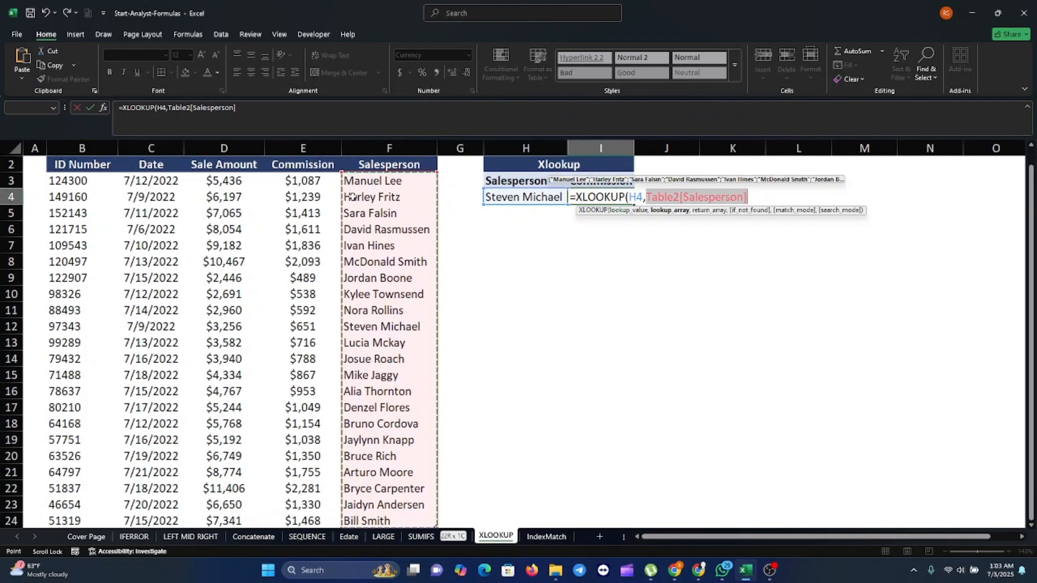
{"action": "type", "text": ","}
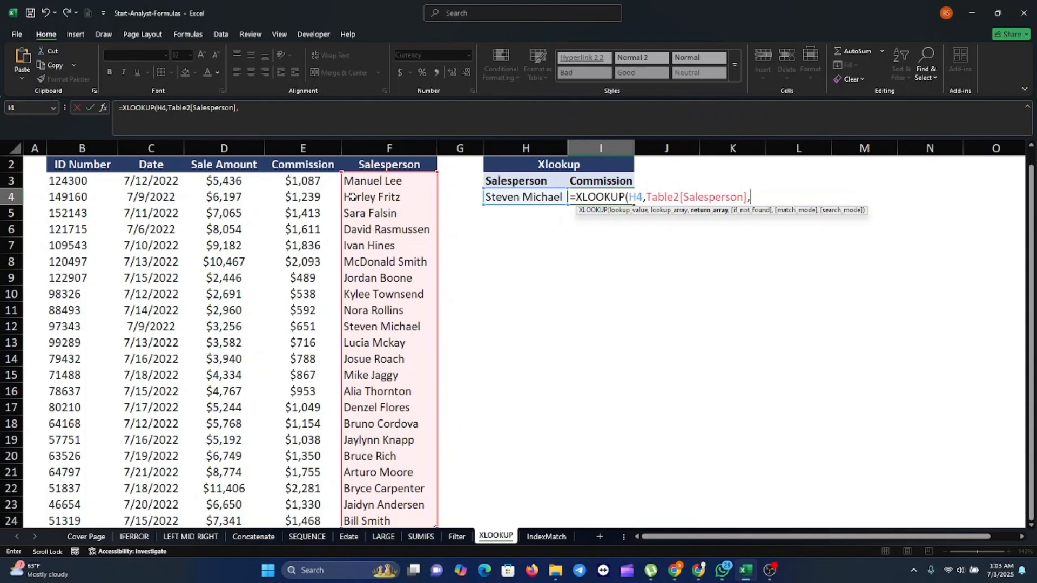
{"action": "left_click", "coordinate": [298, 181]}
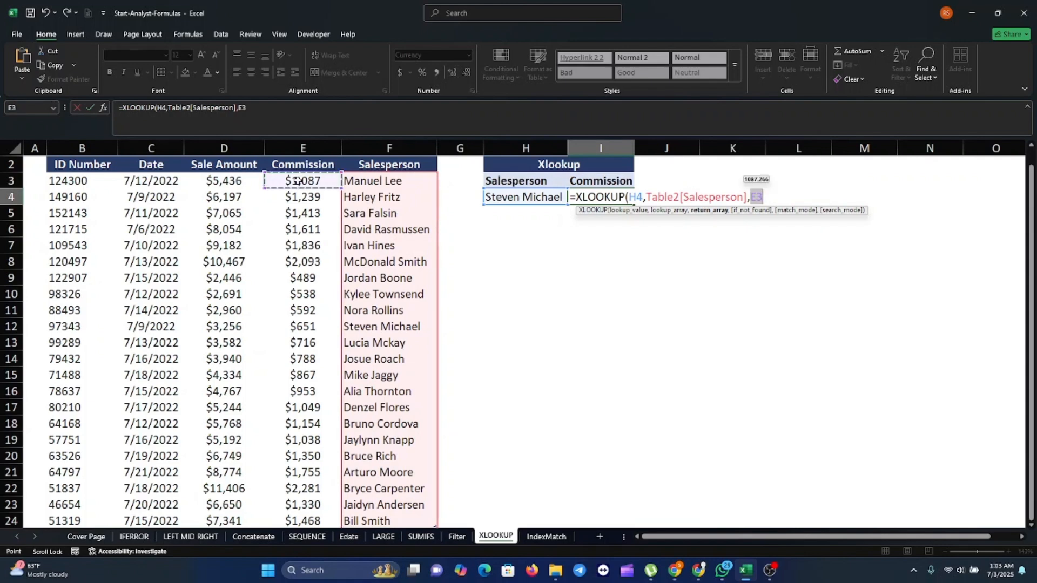
{"action": "key", "text": "ctrl+shift+Down"}
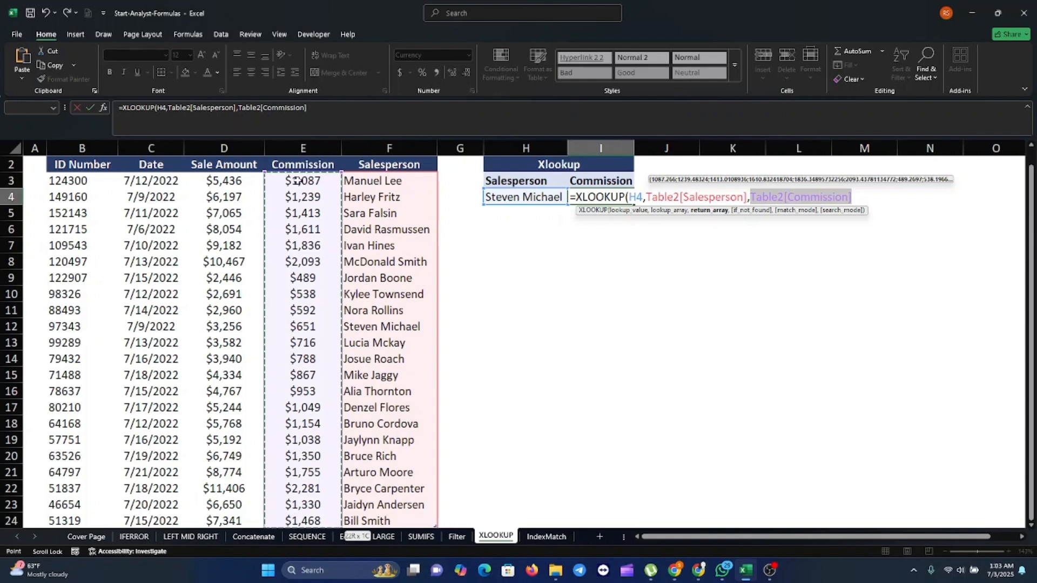
{"action": "type", "text": ")"}
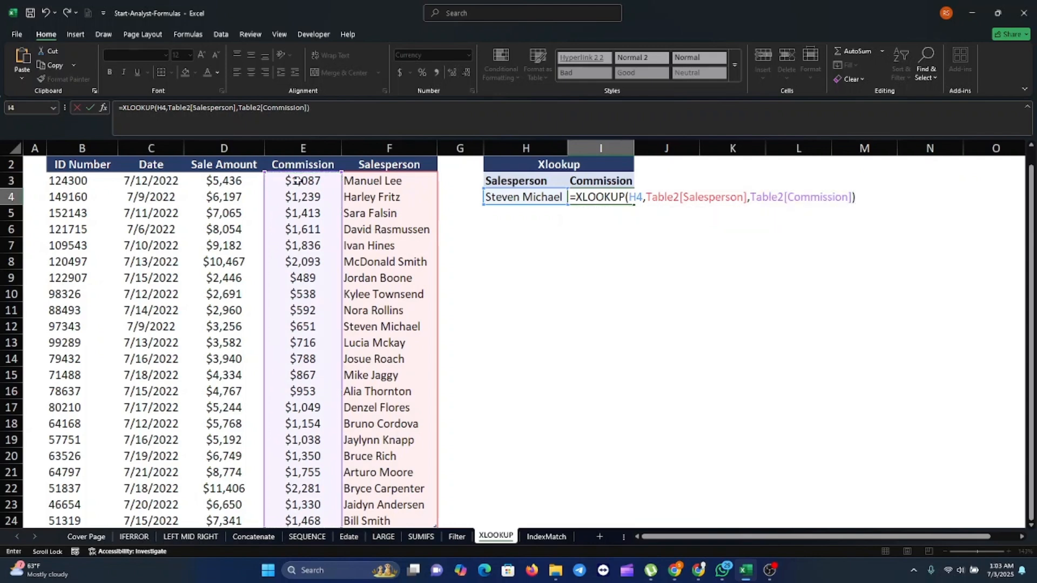
{"action": "key", "text": "Return"}
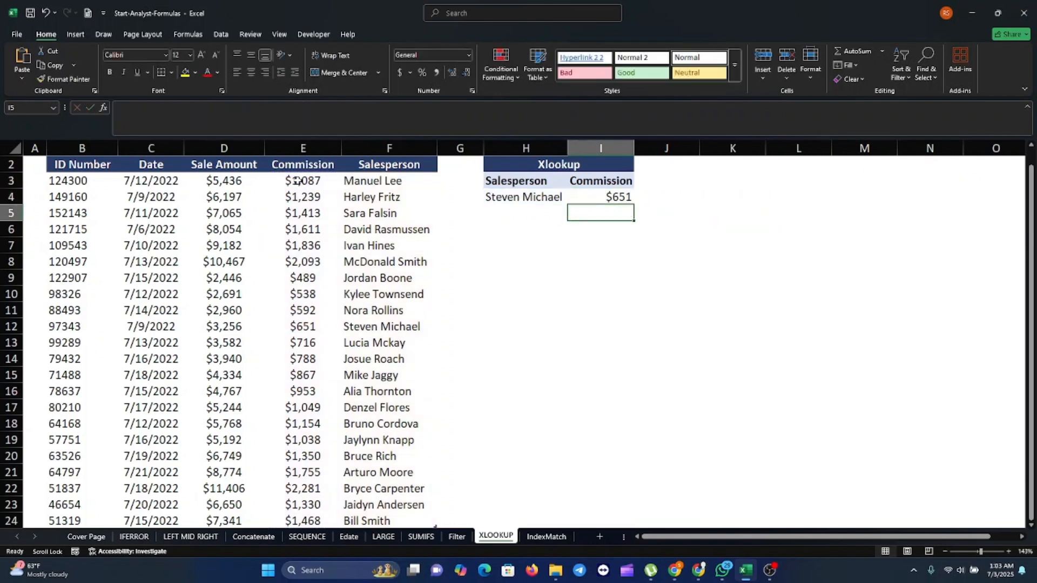
Replace the salesperson in H4 with the first name in the table's Salesperson column to test the XLOOKUP.
{"action": "left_click", "coordinate": [536, 200]}
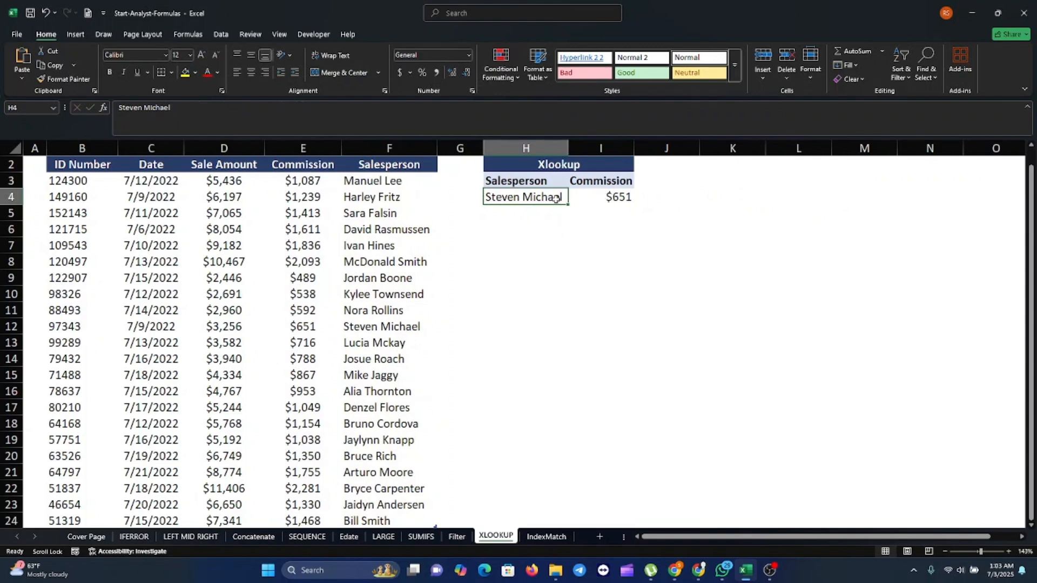
{"action": "key", "text": "BackSpace"}
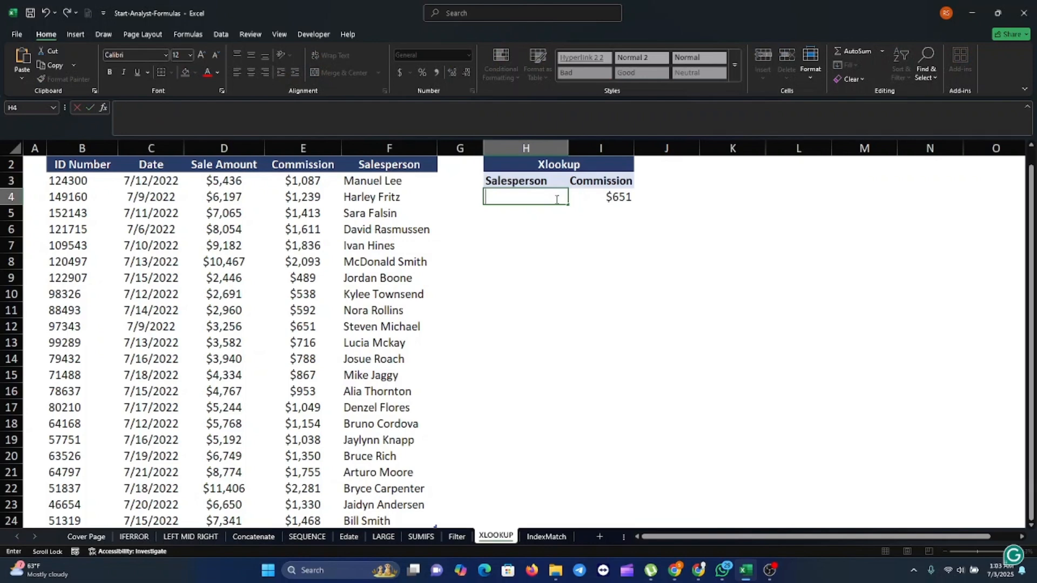
{"action": "type", "text": "Manuel Lee"}
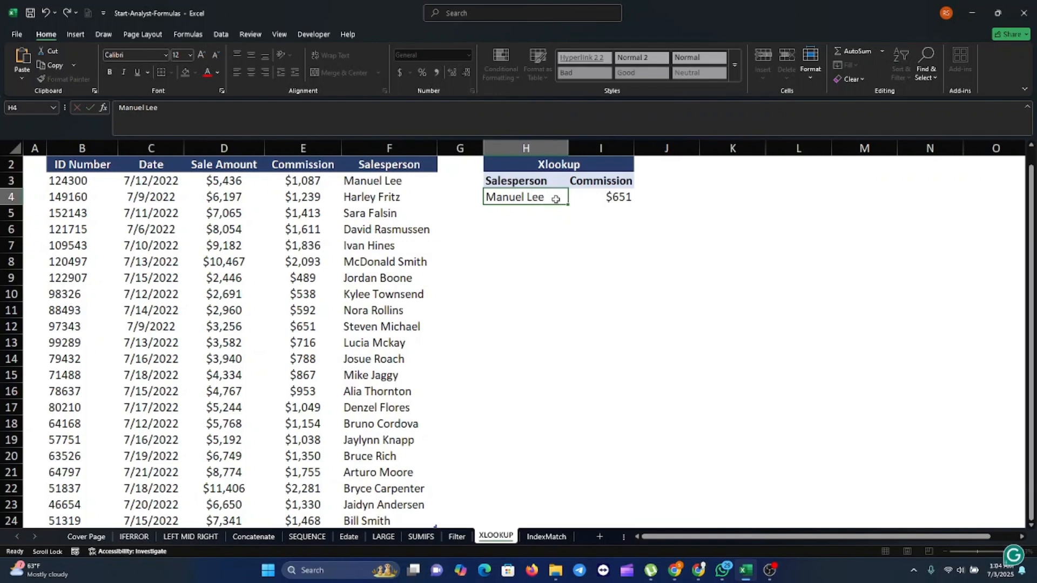
{"action": "key", "text": "Return"}
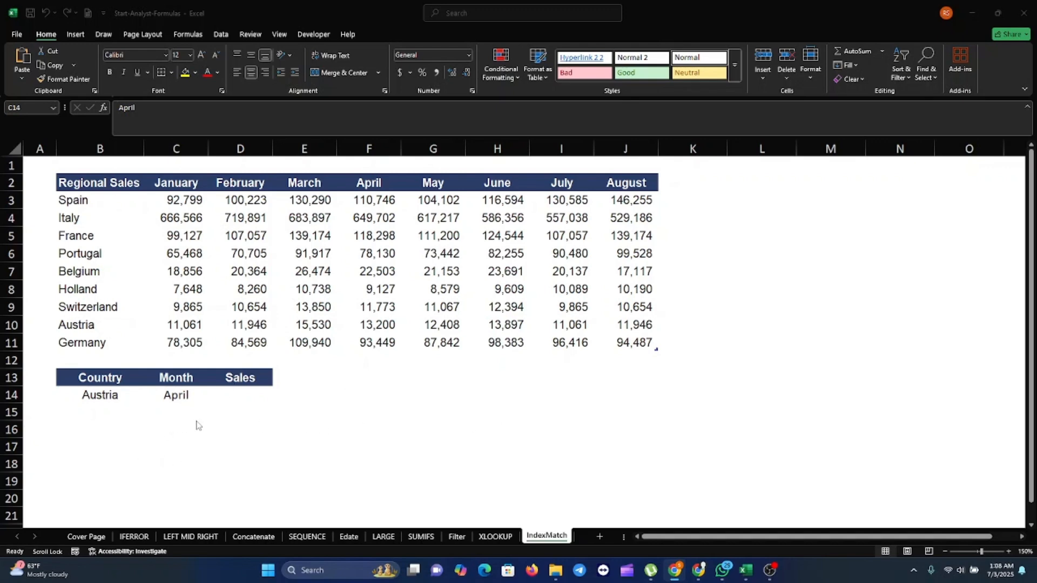
On the IndexMatch sheet, start an INDEX formula in D14 with the monthly sales figures, Table3[[January]:[August]], as the array.
{"action": "left_click", "coordinate": [230, 395]}
{"action": "left_click", "coordinate": [230, 395]}
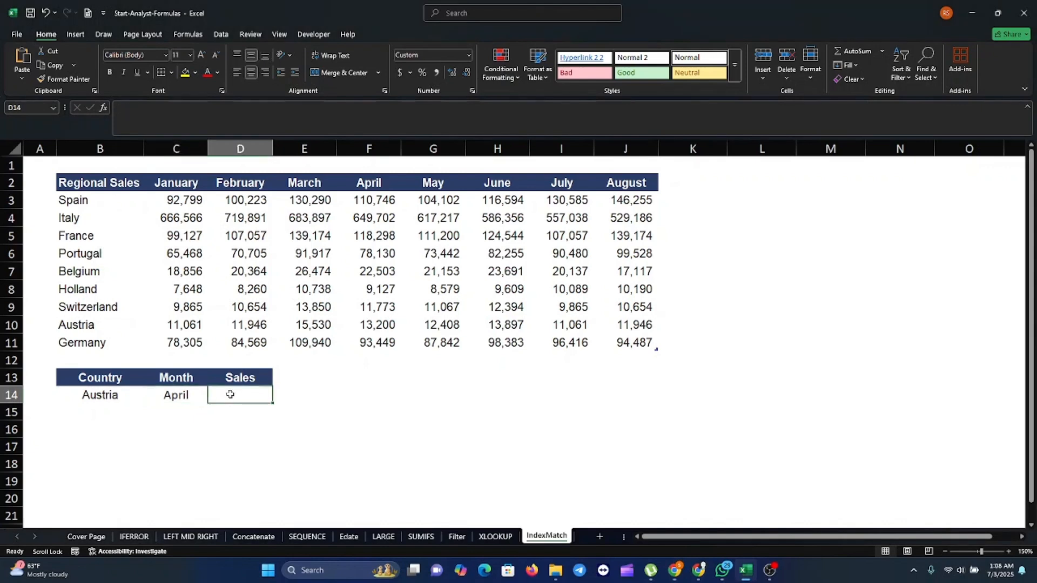
{"action": "type", "text": "="}
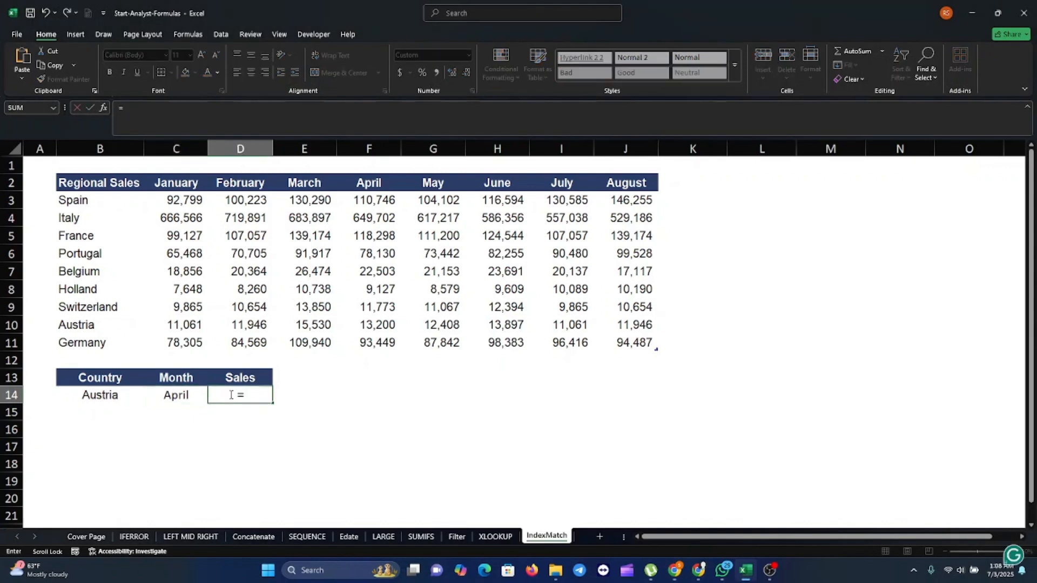
{"action": "type", "text": "IND"}
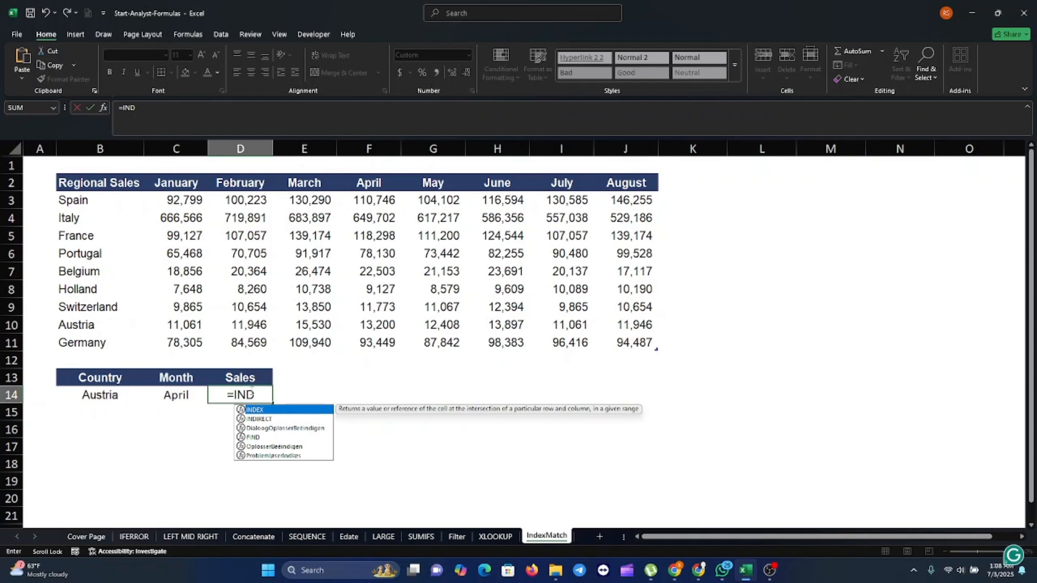
{"action": "double_click", "coordinate": [280, 409]}
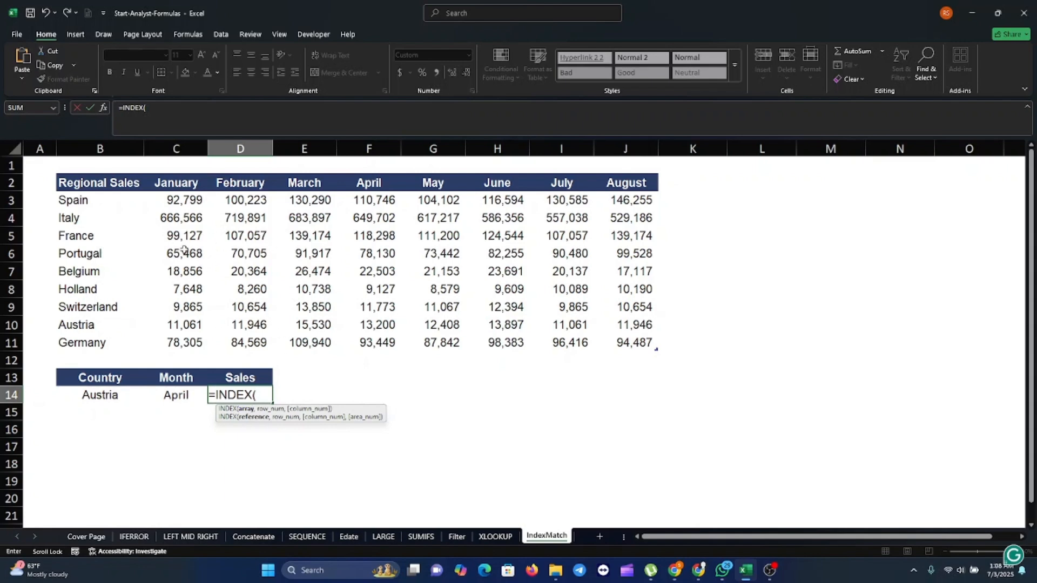
{"action": "left_click", "coordinate": [183, 201]}
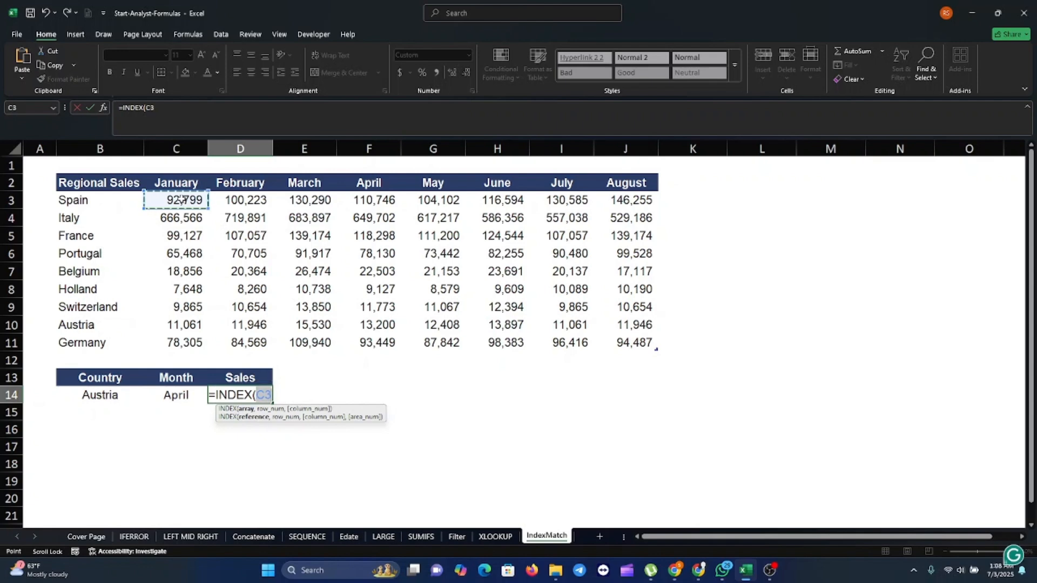
{"action": "key", "text": "ctrl+shift+Down"}
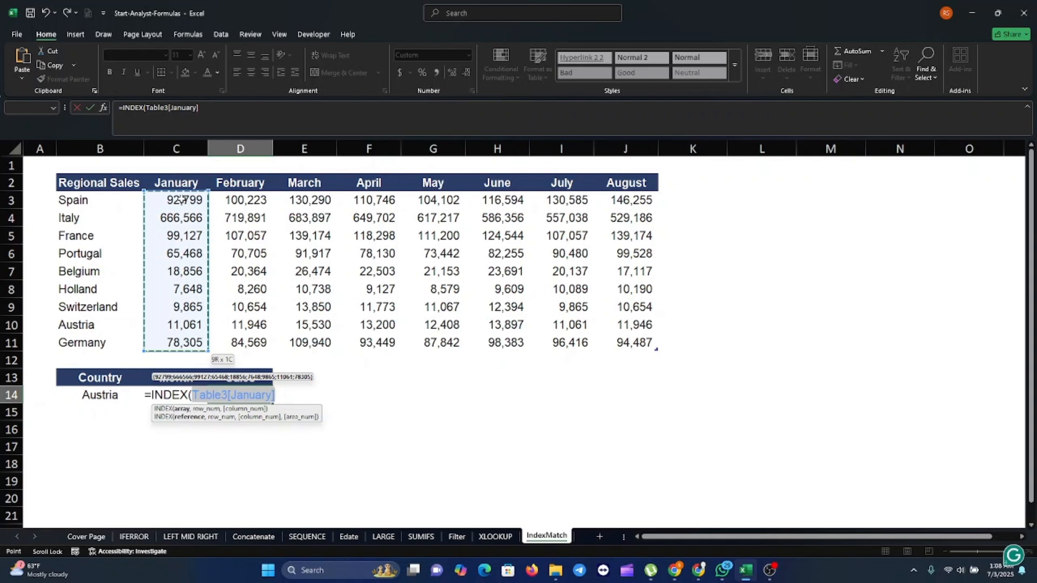
{"action": "key", "text": "ctrl+shift+Right"}
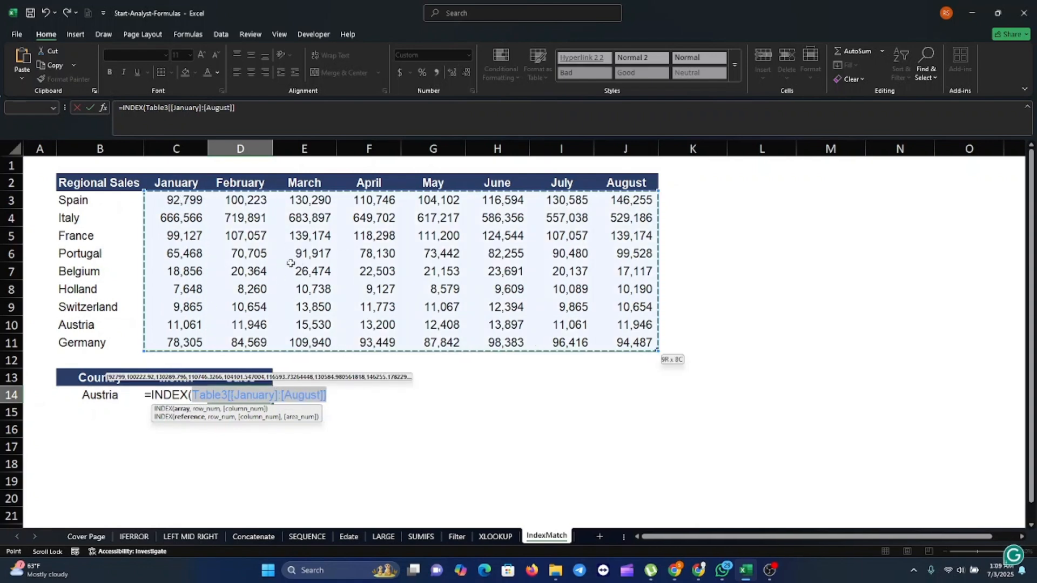
{"action": "type", "text": ","}
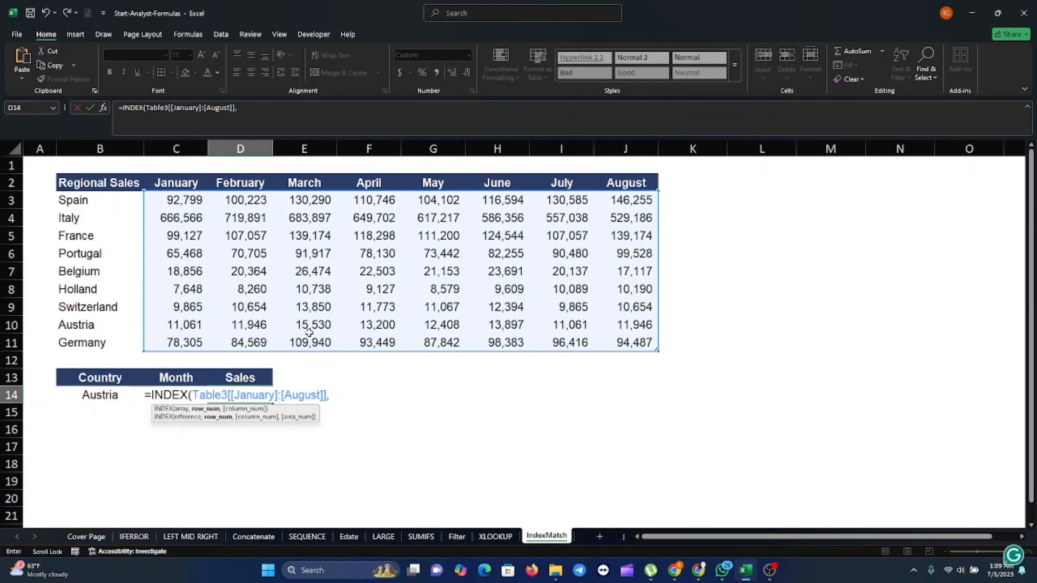
Nest a MATCH function as the row argument of the D14 INDEX formula, with country cell B14 as its lookup value.
{"action": "type", "text": "MAT"}
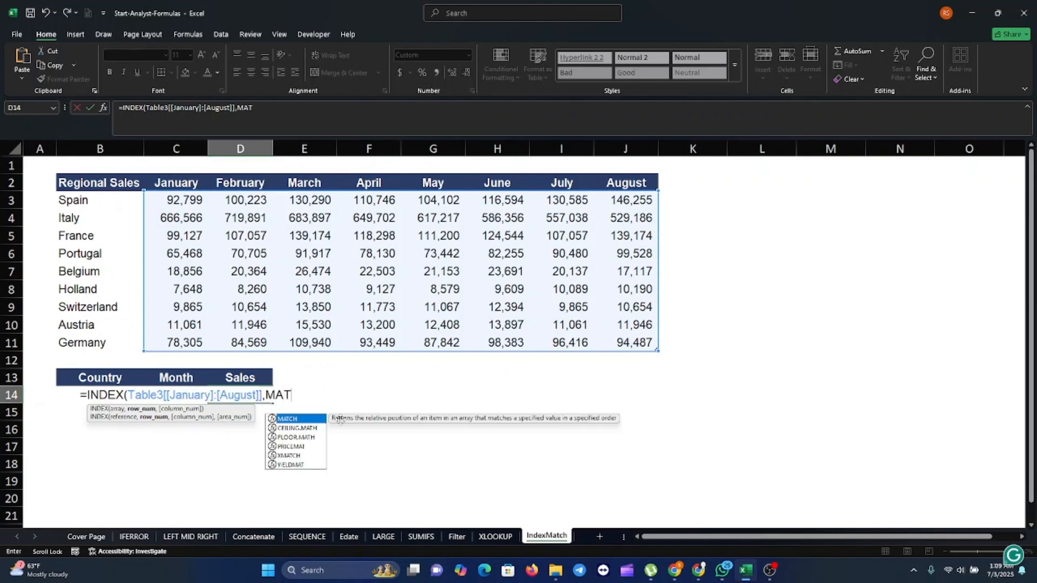
{"action": "double_click", "coordinate": [309, 420]}
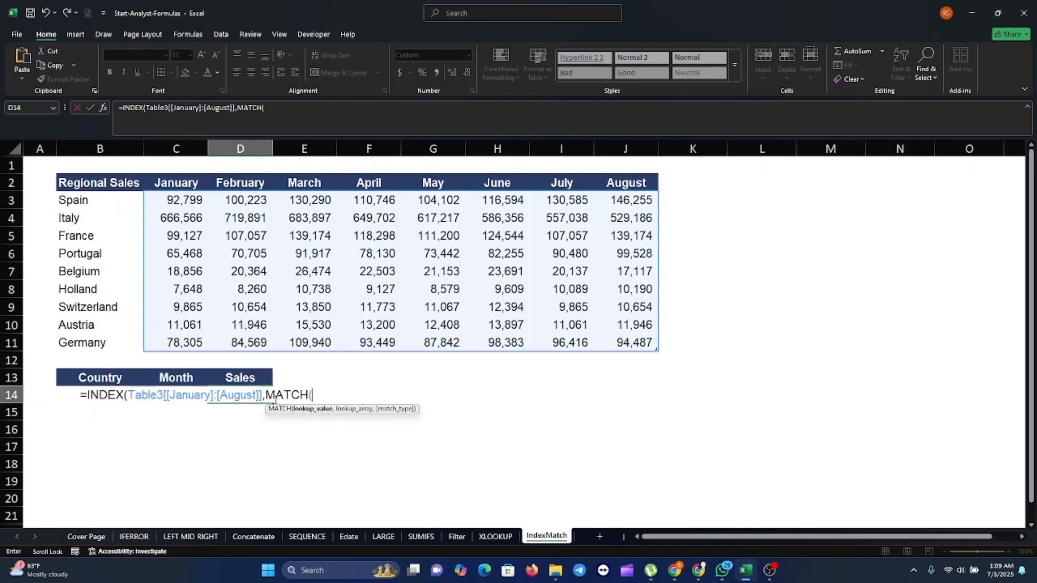
{"action": "key", "text": "alt+Tab"}
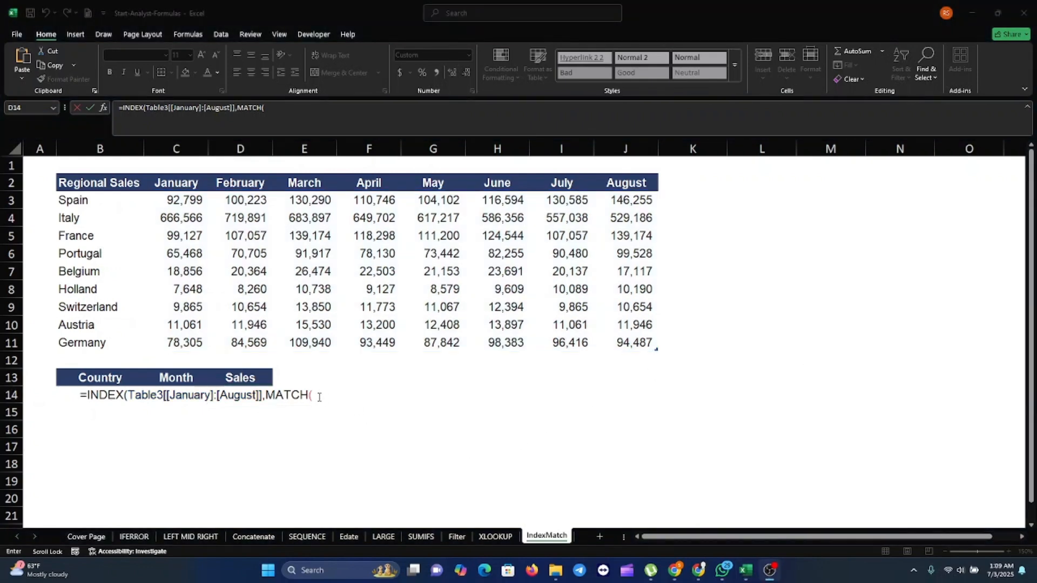
{"action": "left_click", "coordinate": [314, 396]}
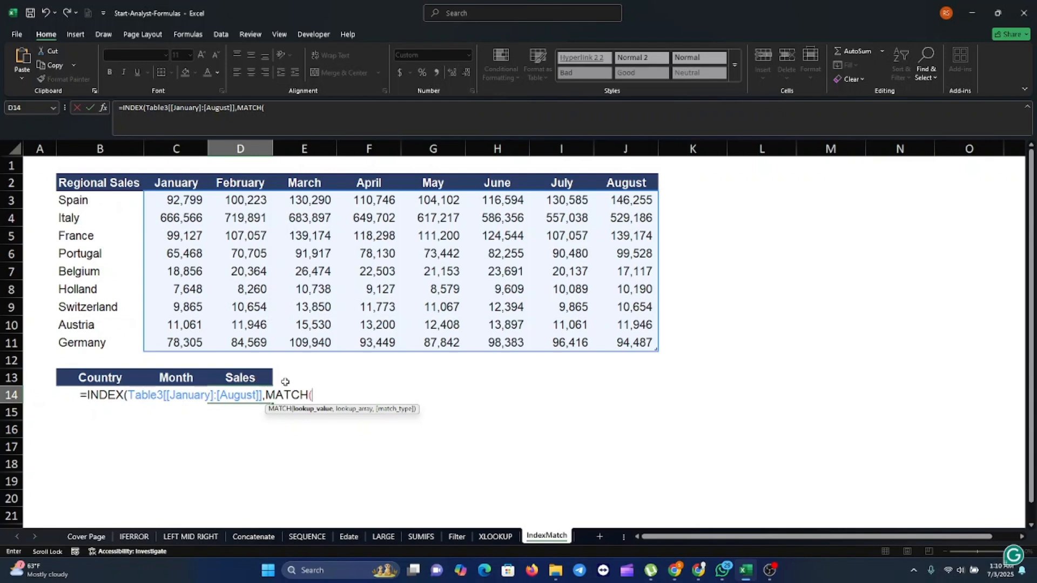
{"action": "type", "text": "B14"}
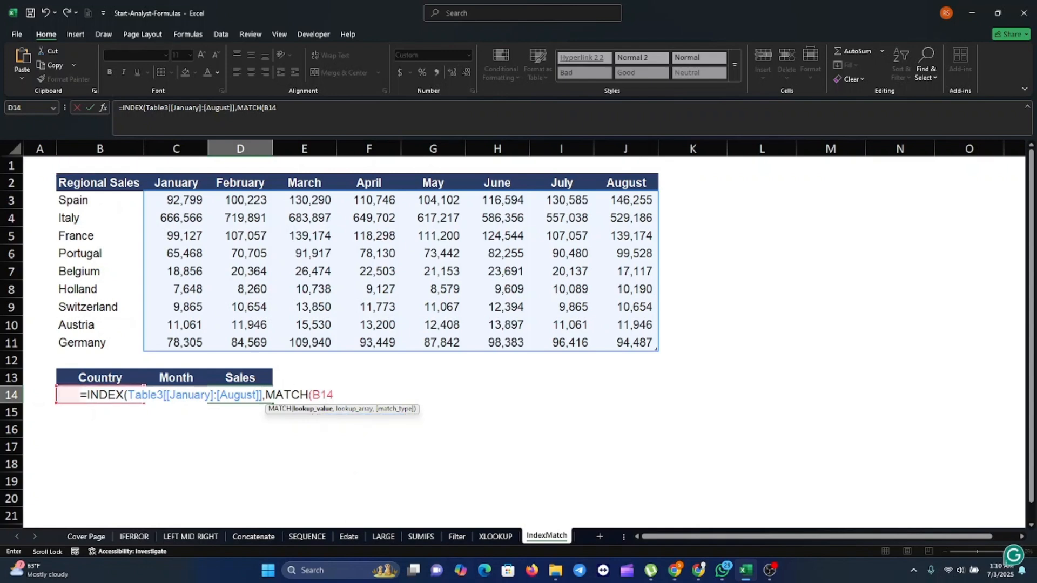
{"action": "key", "text": "alt+Tab"}
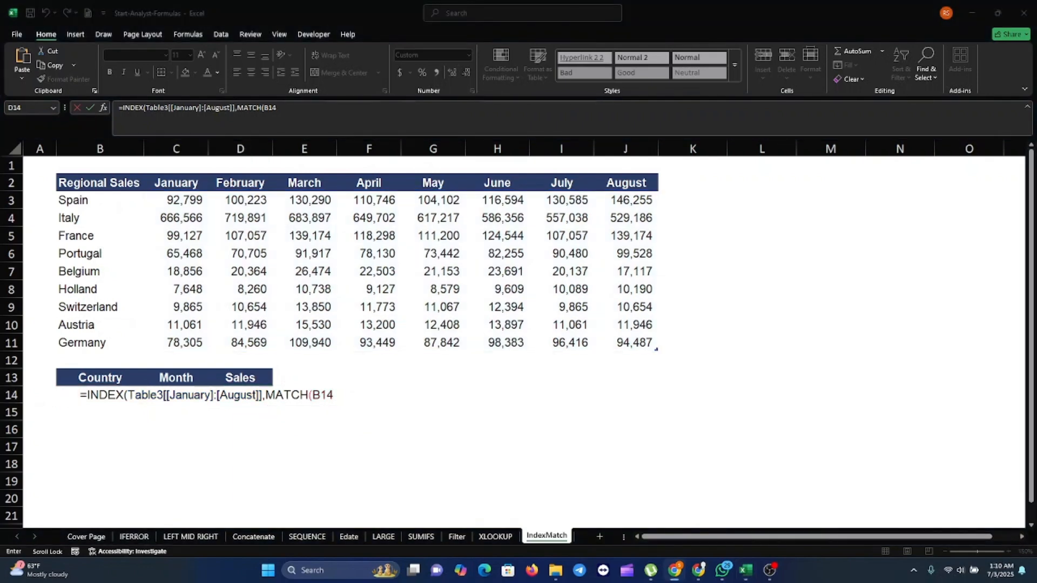
{"action": "left_click", "coordinate": [337, 396]}
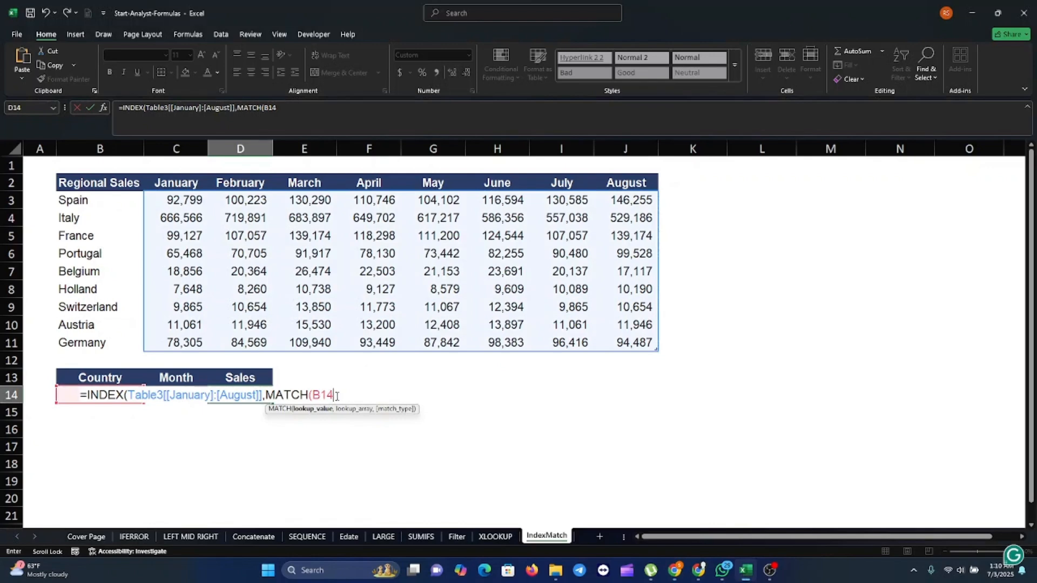
Complete the row MATCH with Table3[Regional Sales] as the lookup array and exact match type 0, and move on to the column argument.
{"action": "type", "text": ","}
{"action": "left_click_drag", "start_coordinate": [71, 201], "coordinate": [84, 344]}
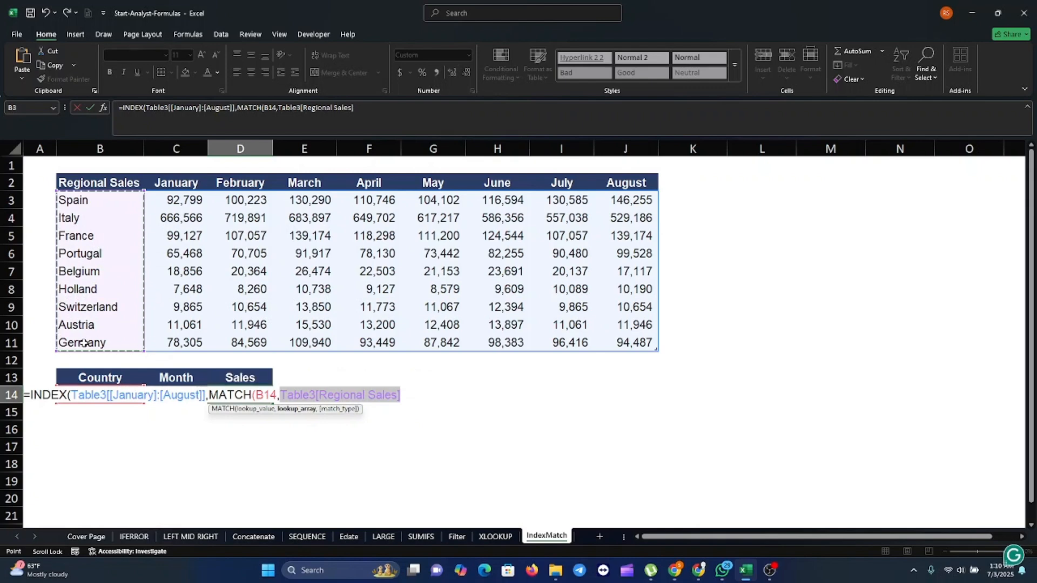
{"action": "type", "text": ","}
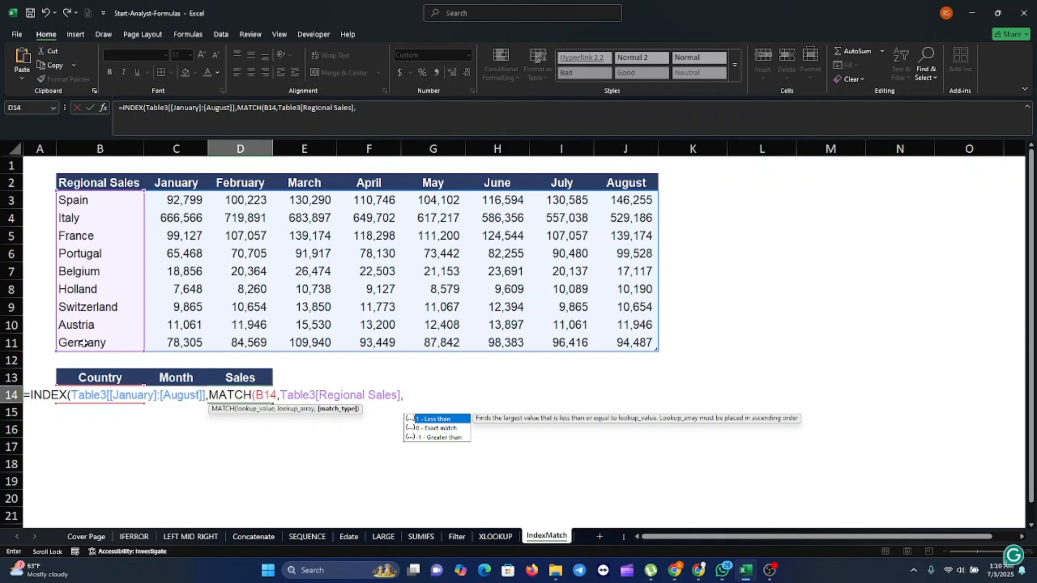
{"action": "type", "text": "0"}
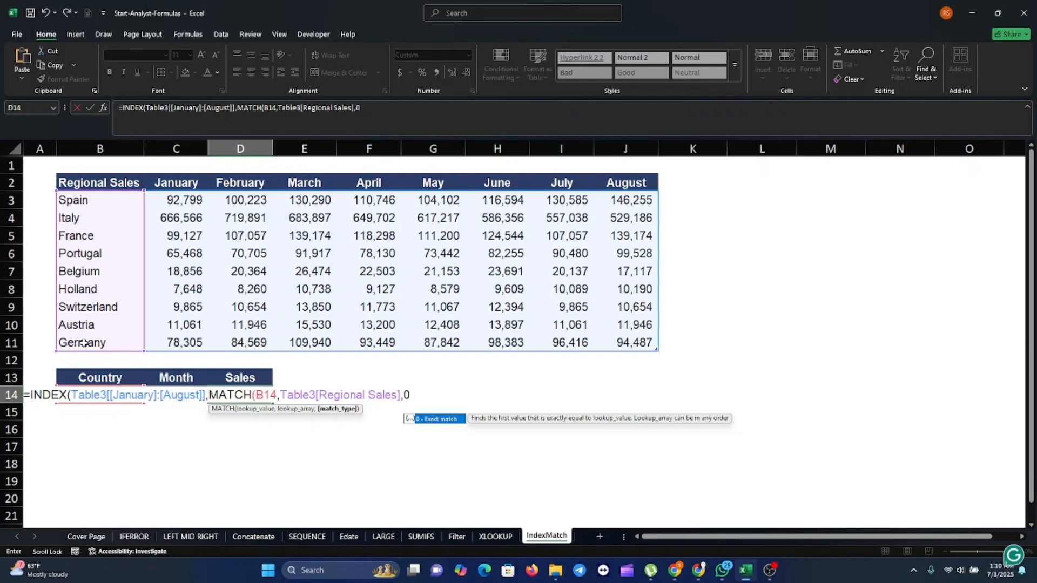
{"action": "type", "text": ")"}
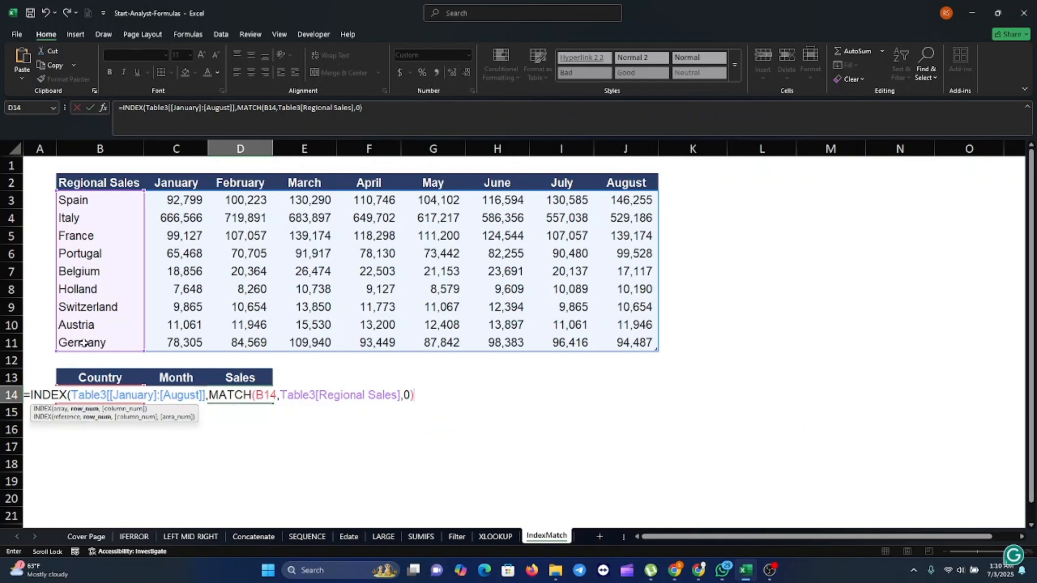
{"action": "type", "text": ","}
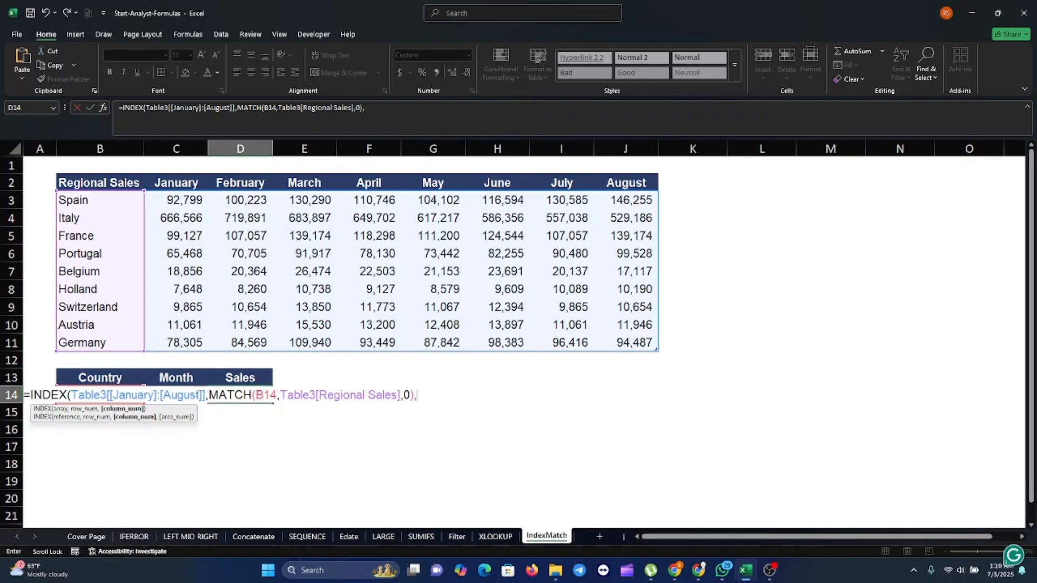
{"action": "key", "text": "alt+Tab"}
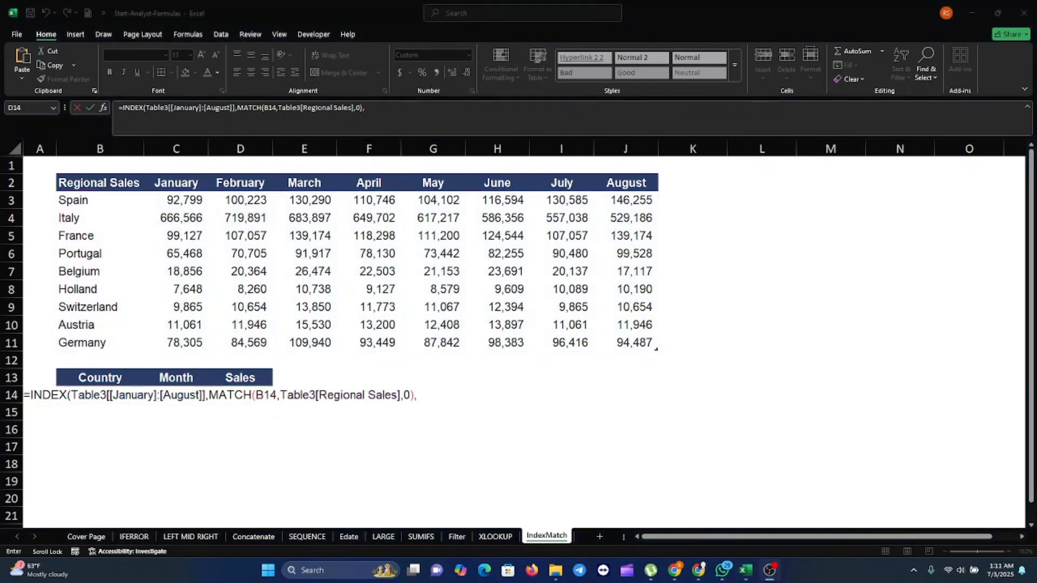
{"action": "key", "text": "alt+Tab"}
{"action": "left_click", "coordinate": [421, 396]}
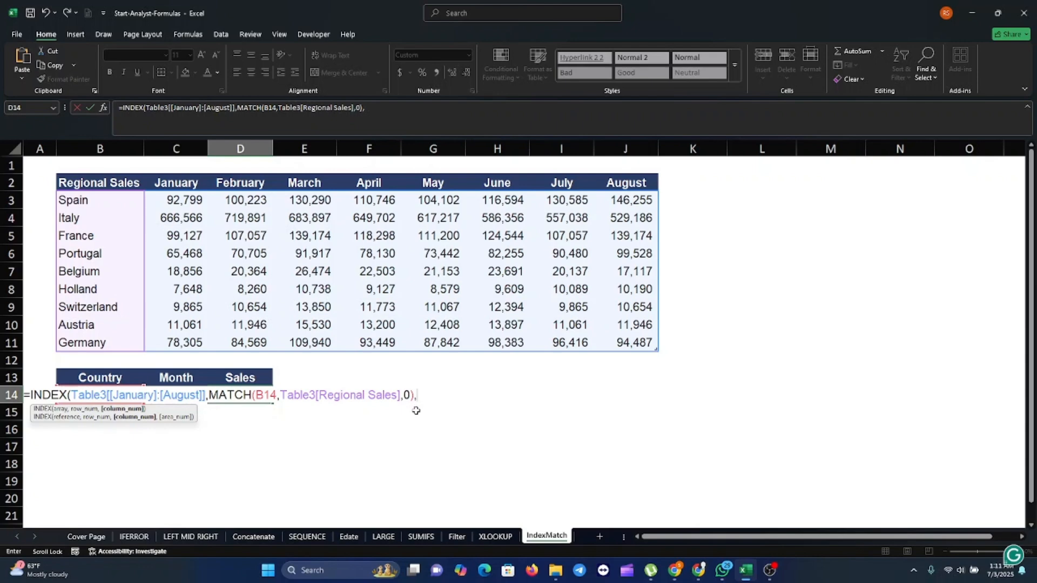
{"action": "type", "text": "MATCH"}
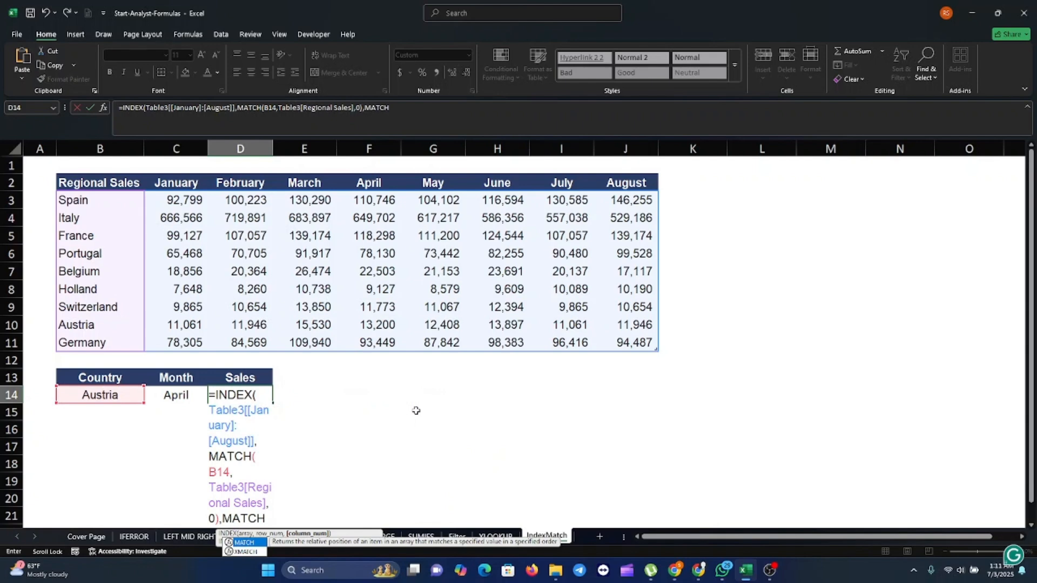
{"action": "key", "text": "BackSpace"}
{"action": "key", "text": "BackSpace"}
{"action": "key", "text": "BackSpace"}
{"action": "key", "text": "BackSpace"}
{"action": "key", "text": "BackSpace"}
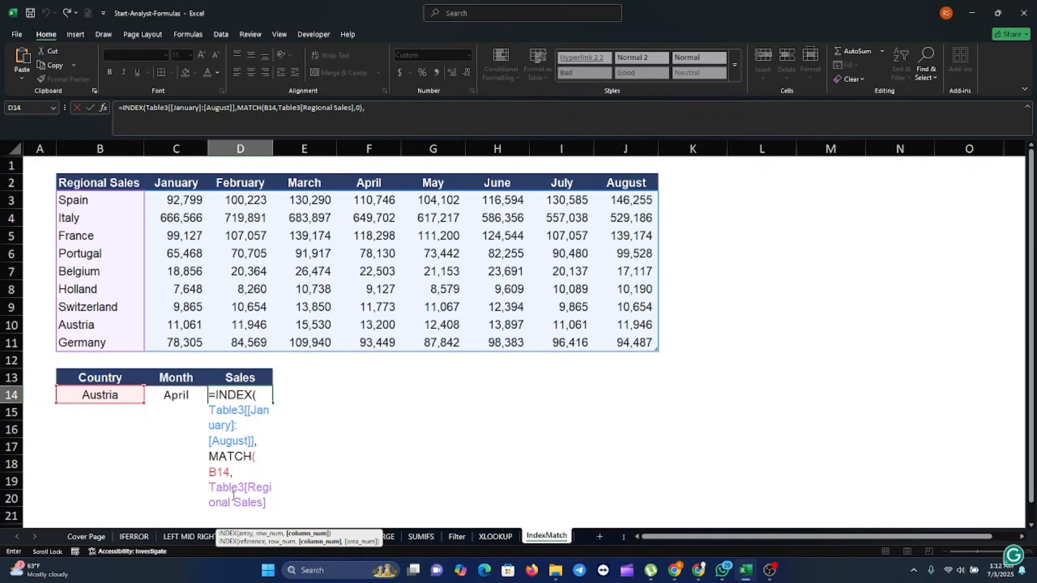
Re-enter exact match type 0 in the row MATCH and add a second MATCH with month cell C14 as its lookup value.
{"action": "type", "text": ","}
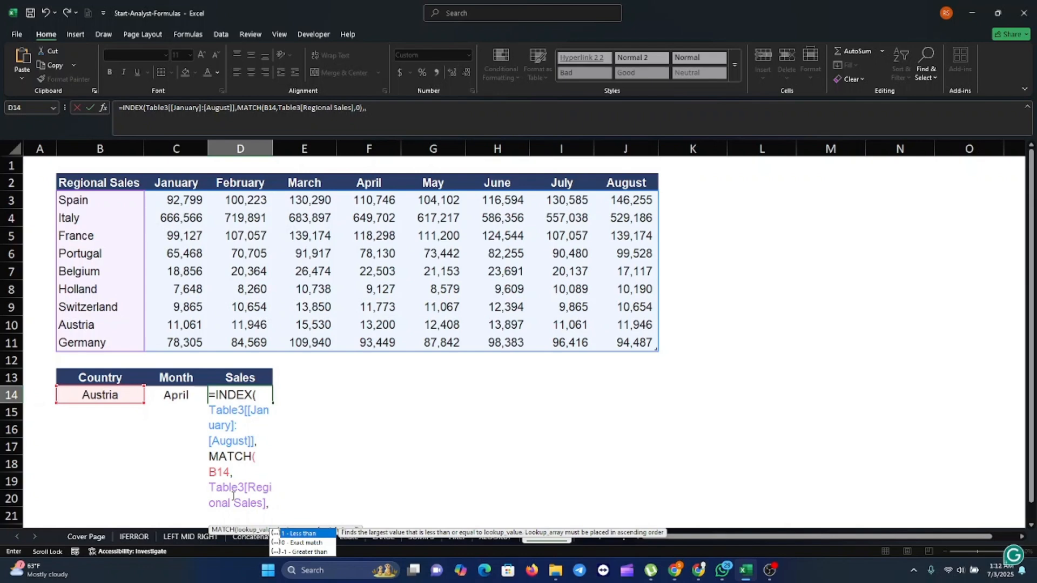
{"action": "type", "text": "0"}
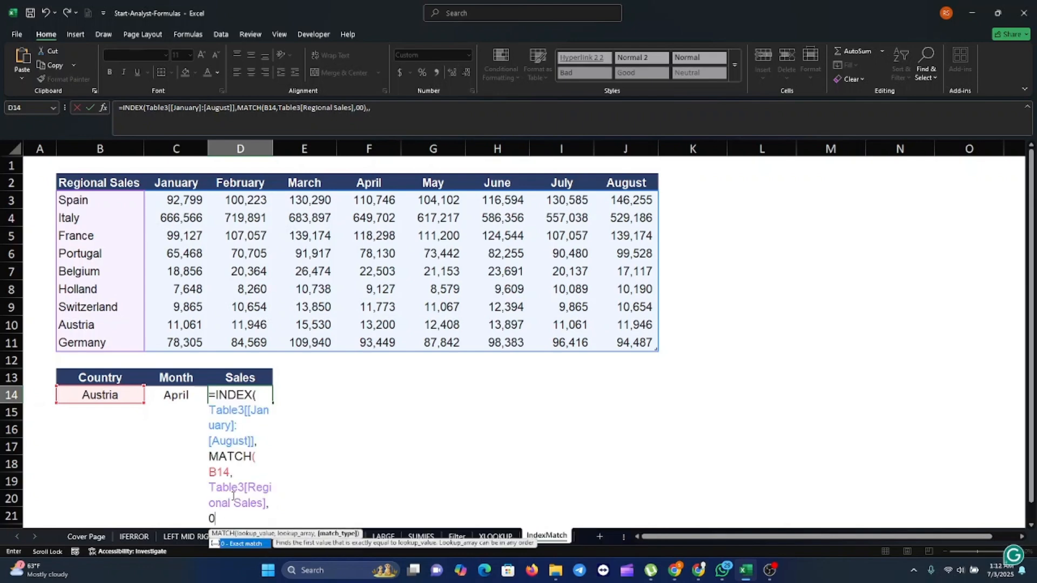
{"action": "type", "text": ")"}
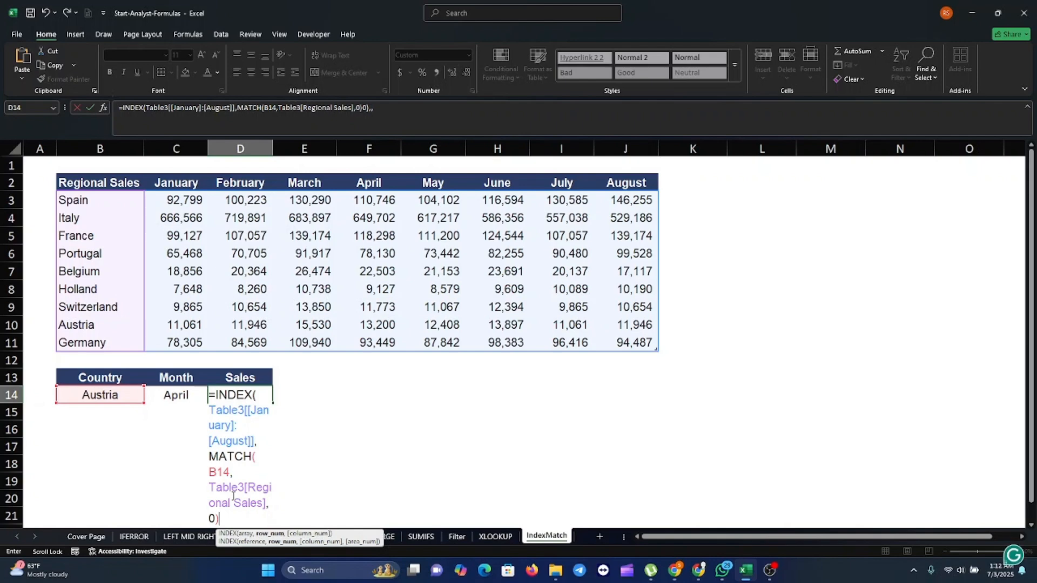
{"action": "type", "text": "MAT"}
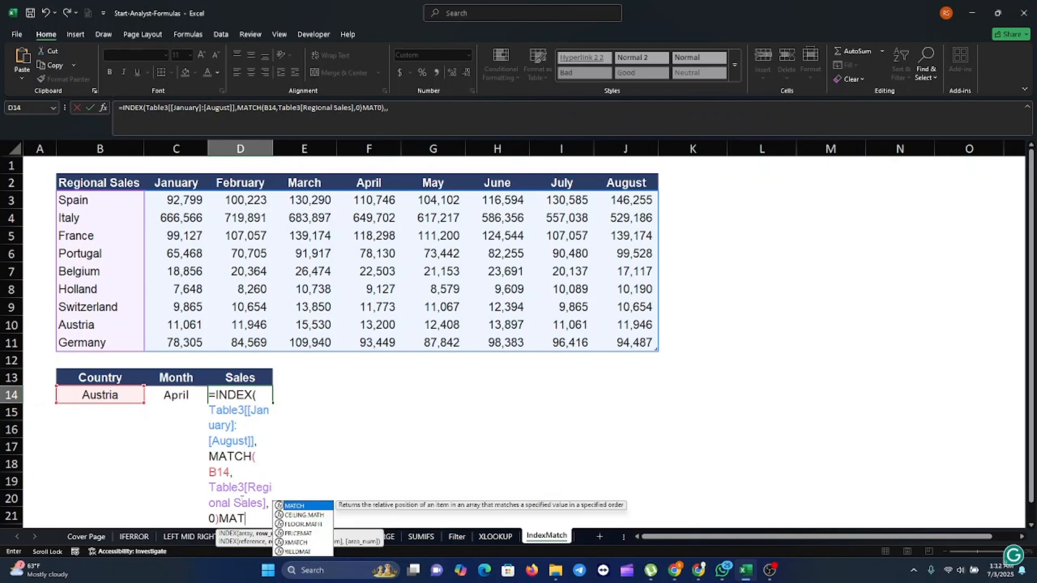
{"action": "left_click", "coordinate": [306, 507]}
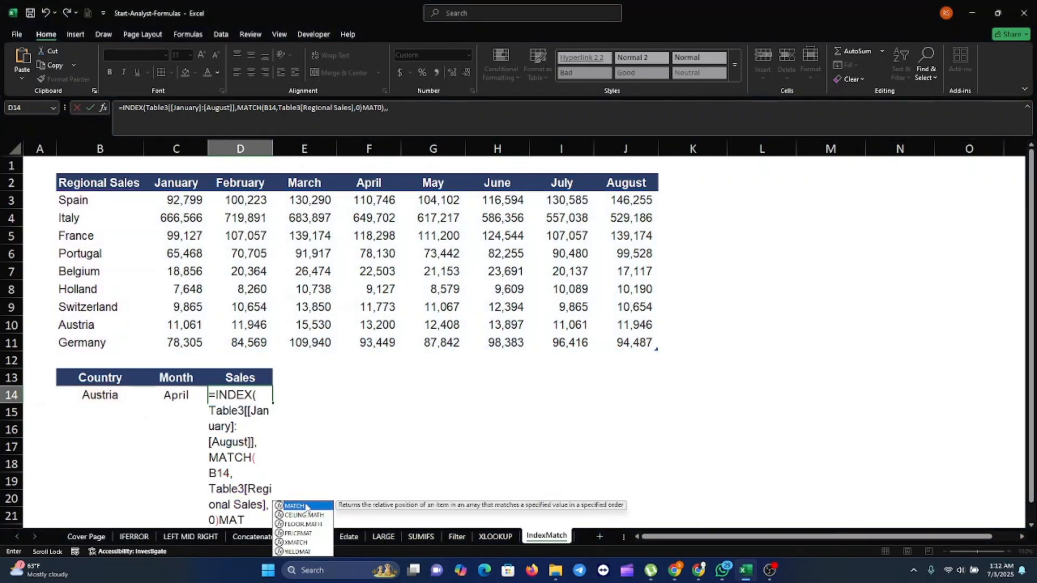
{"action": "double_click", "coordinate": [306, 507]}
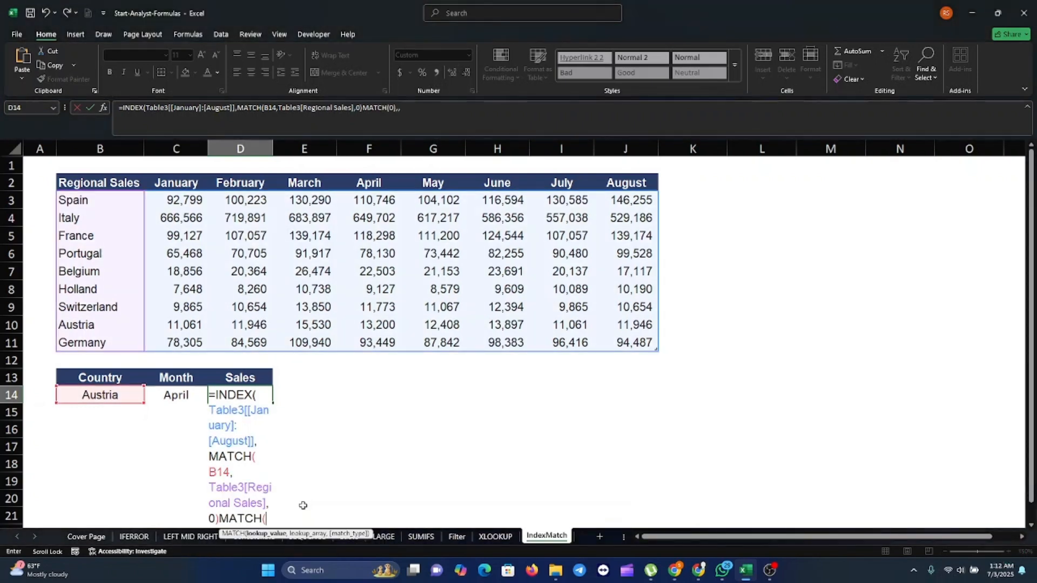
{"action": "left_click", "coordinate": [179, 396]}
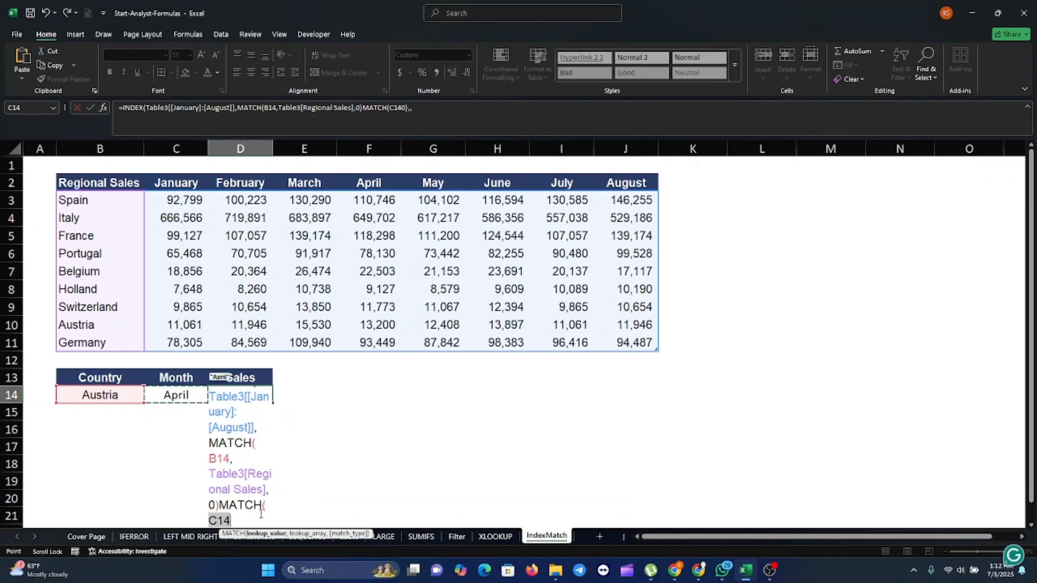
Try to finish the D14 formula with the January to August headers of Table3 as the second MATCH's lookup array and match type 0.
{"action": "type", "text": ","}
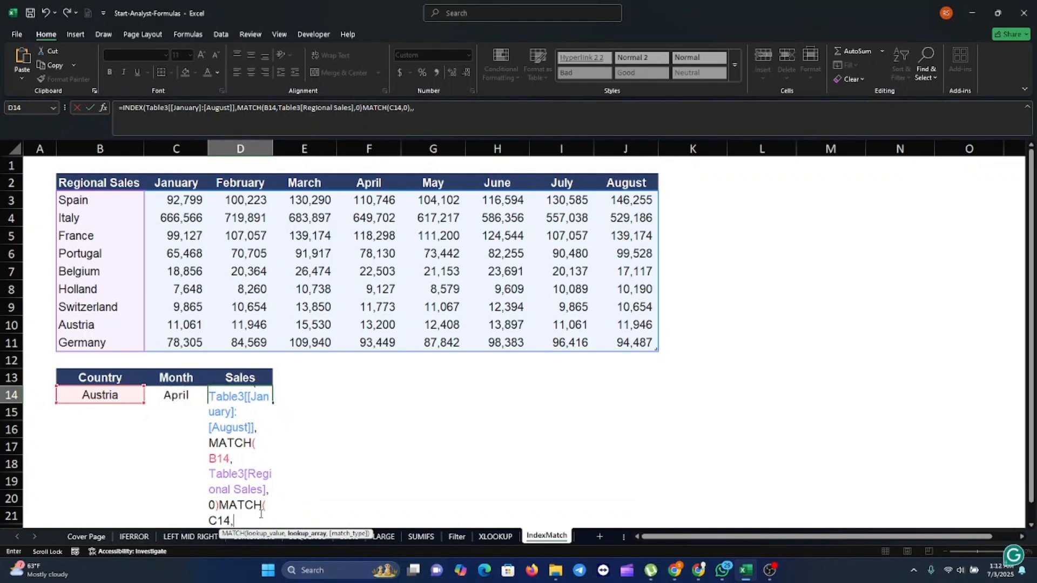
{"action": "left_click_drag", "start_coordinate": [159, 184], "coordinate": [626, 183]}
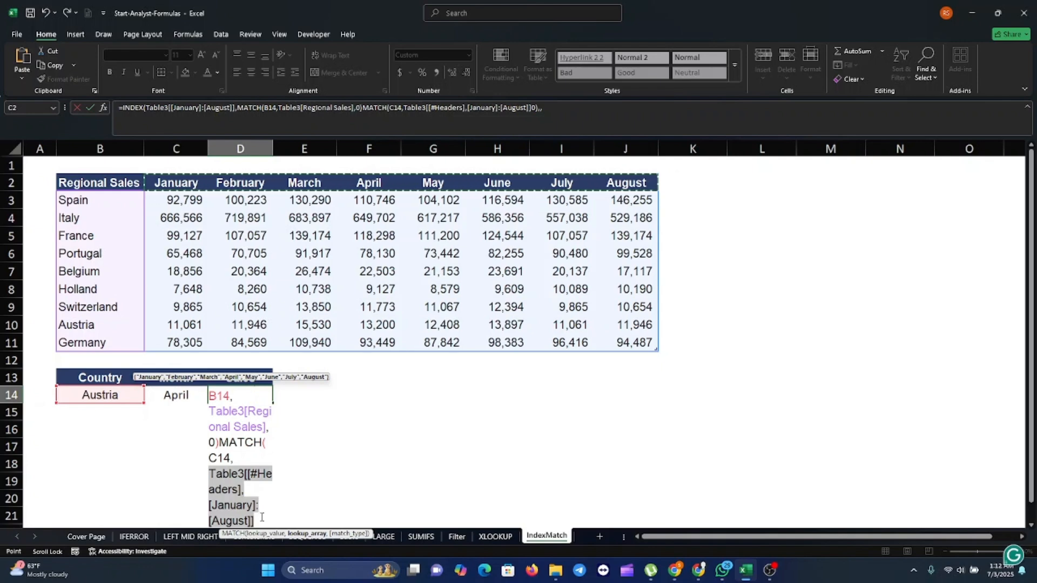
{"action": "type", "text": ","}
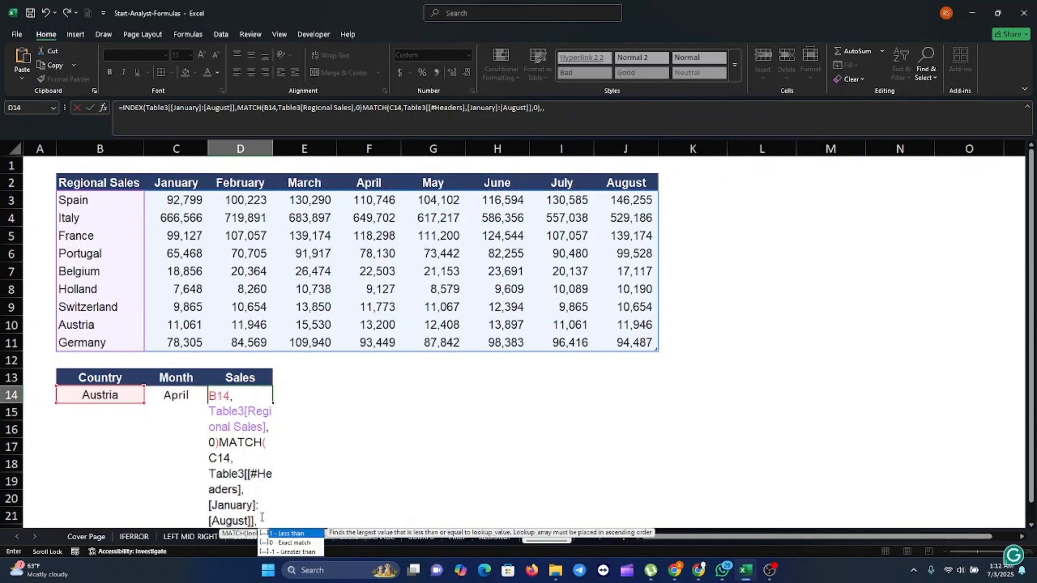
{"action": "type", "text": "0)"}
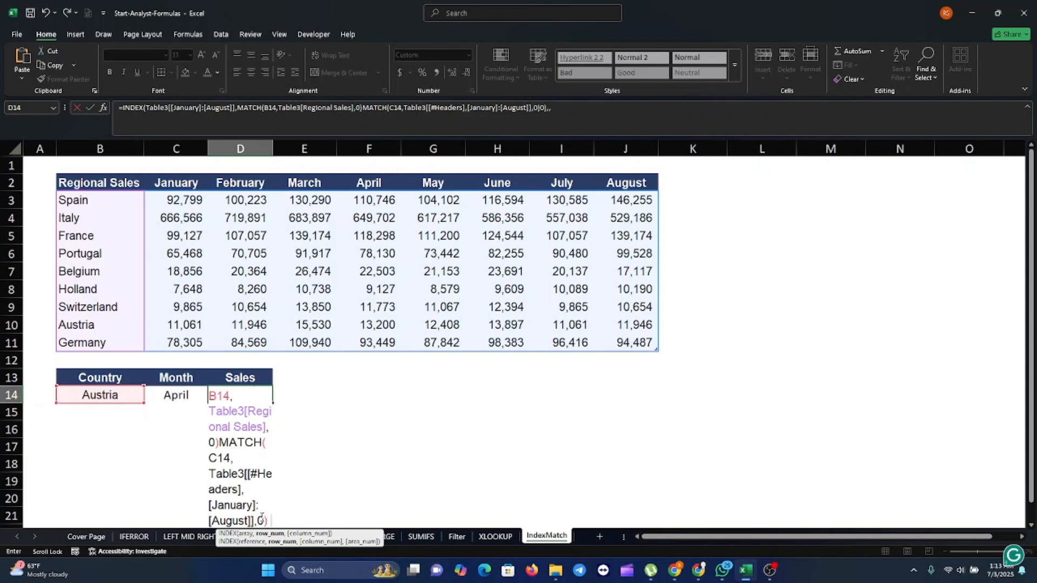
{"action": "type", "text": ")"}
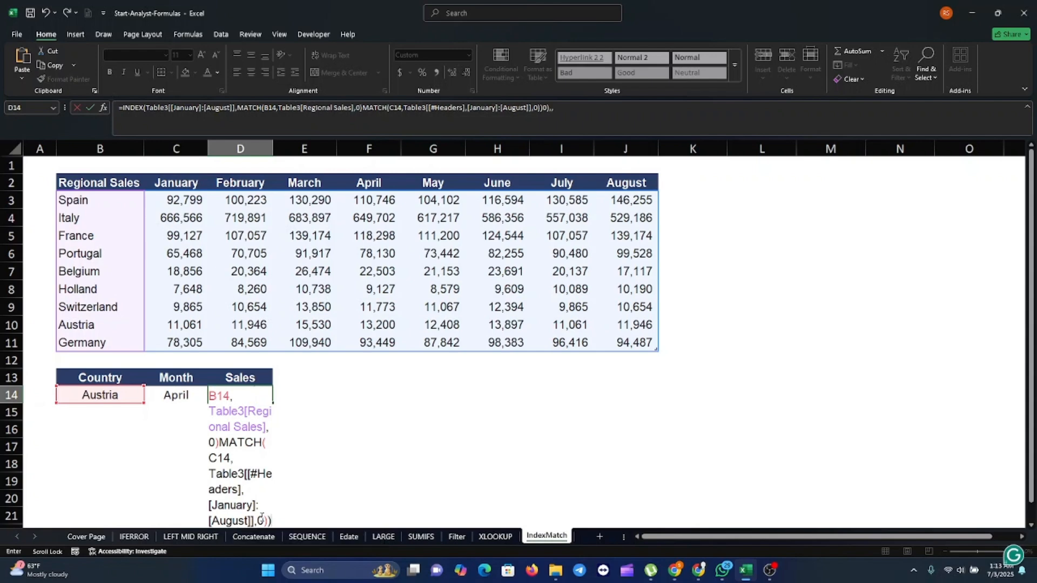
{"action": "key", "text": "Return"}
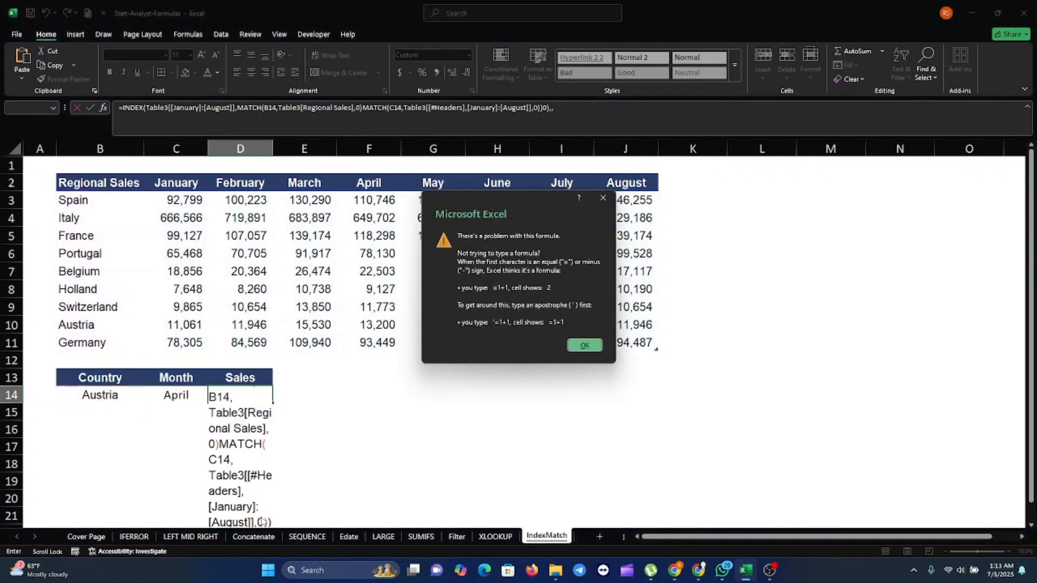
{"action": "left_click", "coordinate": [585, 346]}
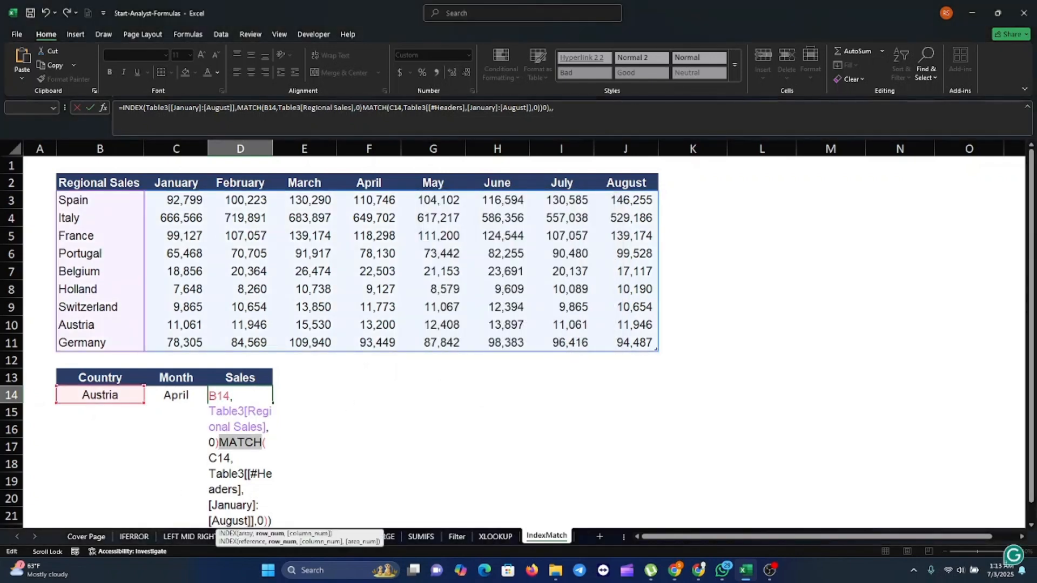
Examine the INDEX/MATCH formula in D14 and the ranges its arguments refer to.
{"action": "key", "text": "alt+Tab"}
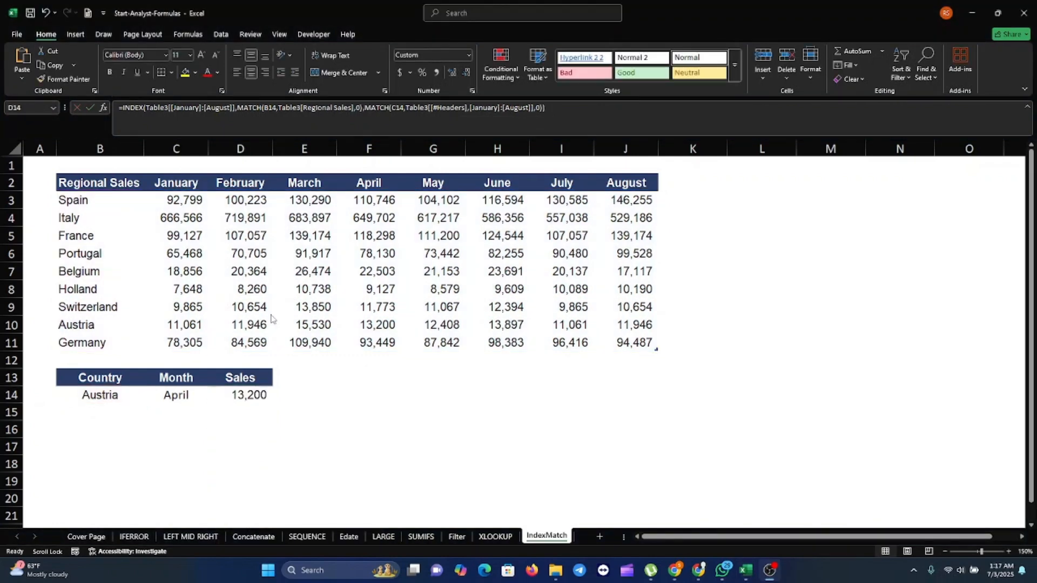
{"action": "left_click", "coordinate": [251, 394]}
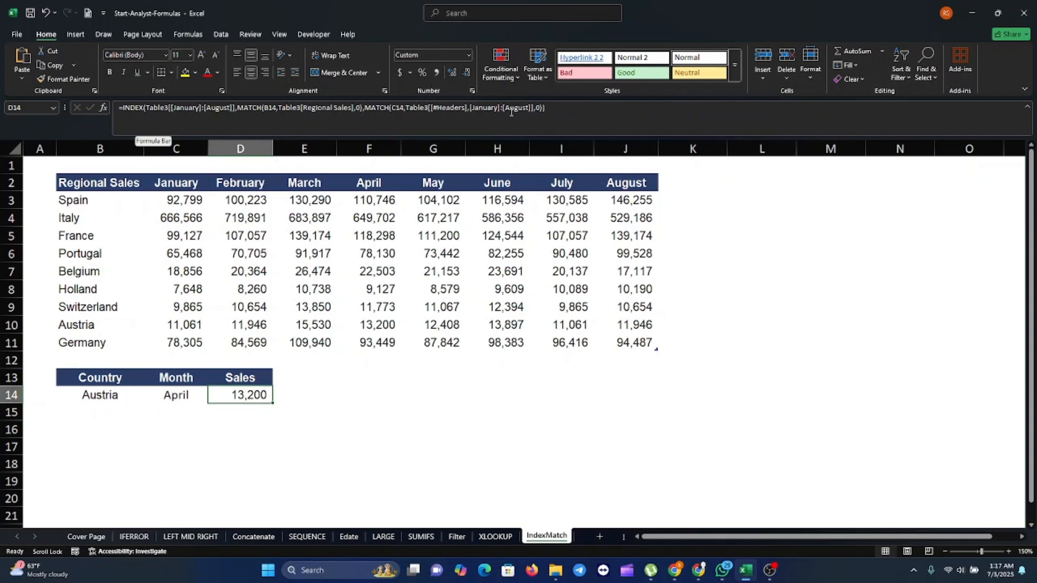
{"action": "left_click", "coordinate": [136, 113]}
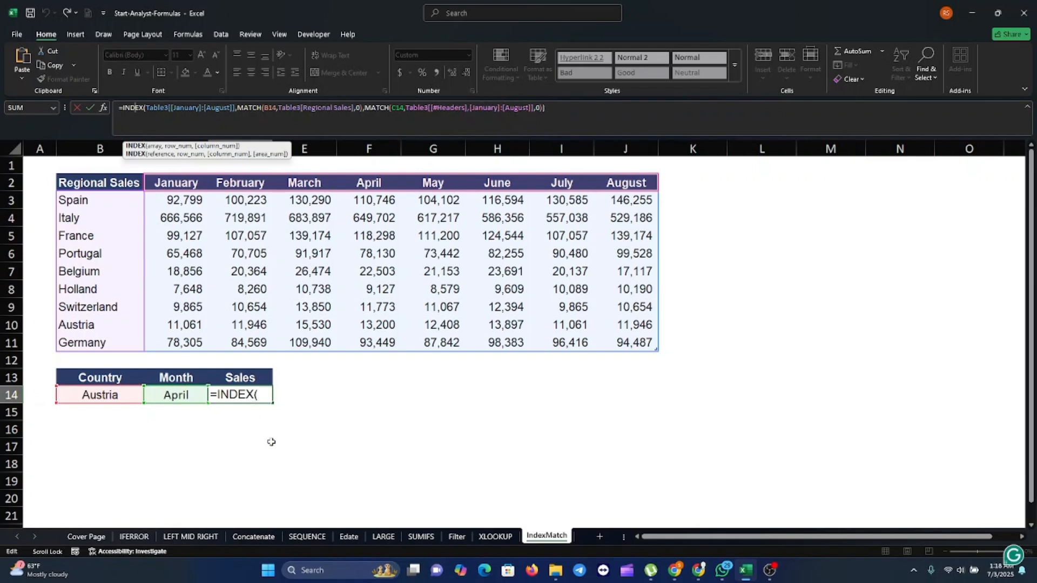
{"action": "left_click", "coordinate": [304, 420]}
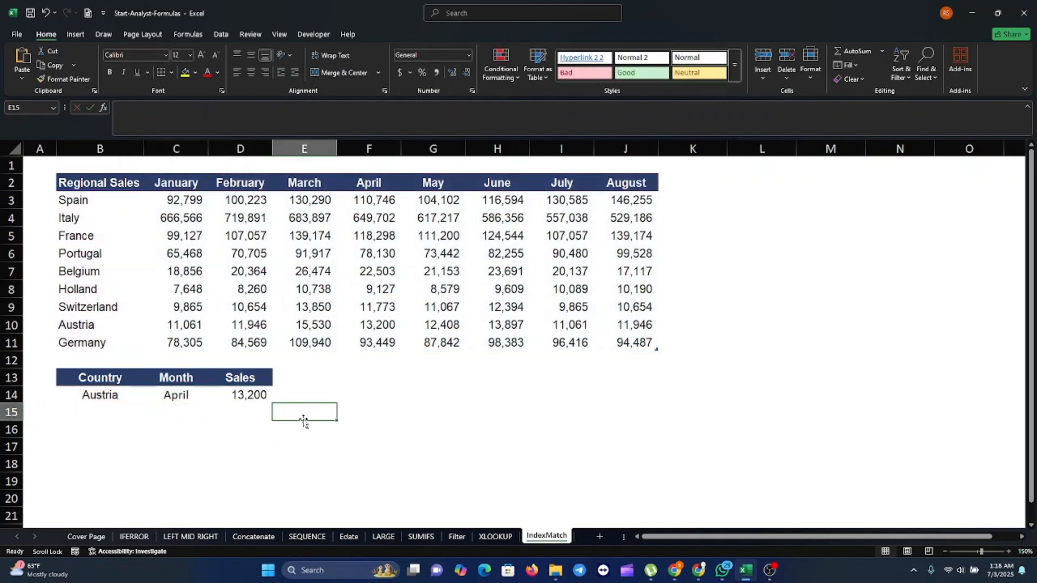
{"action": "left_click", "coordinate": [251, 396]}
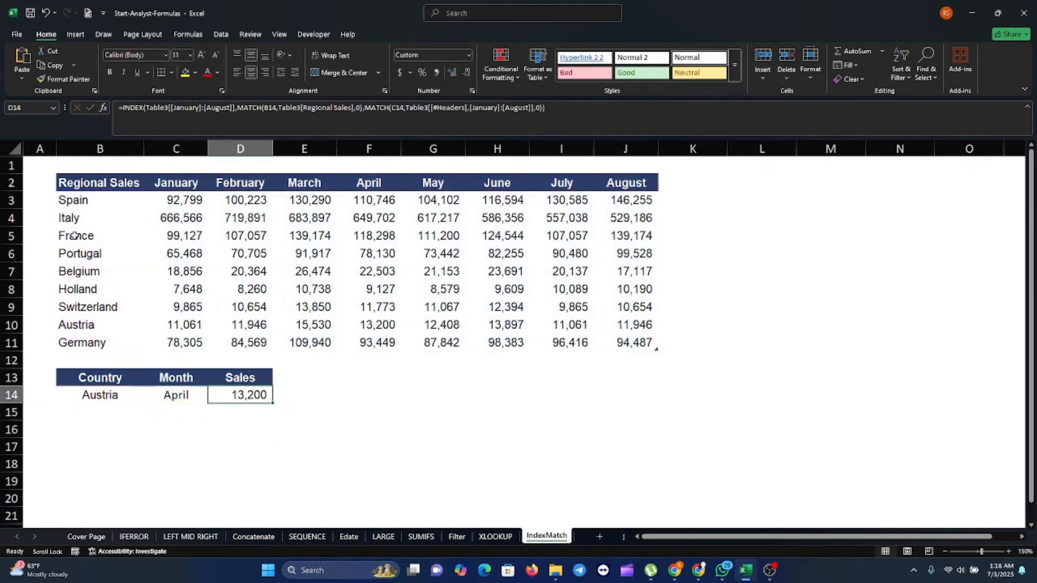
Replace the country in B14 with Spain to test the INDEX/MATCH formula.
{"action": "left_click", "coordinate": [100, 393]}
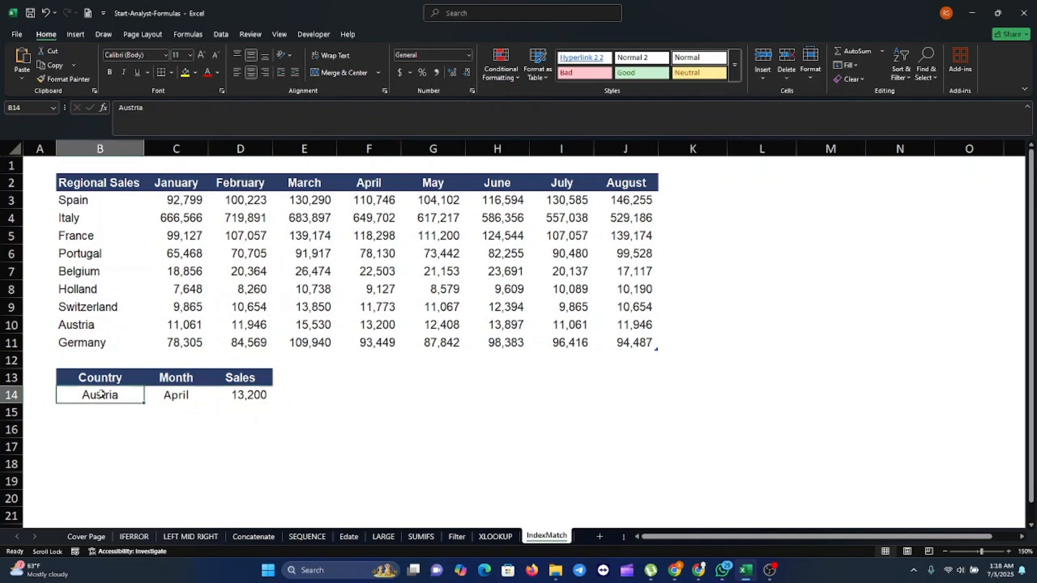
{"action": "key", "text": "BackSpace"}
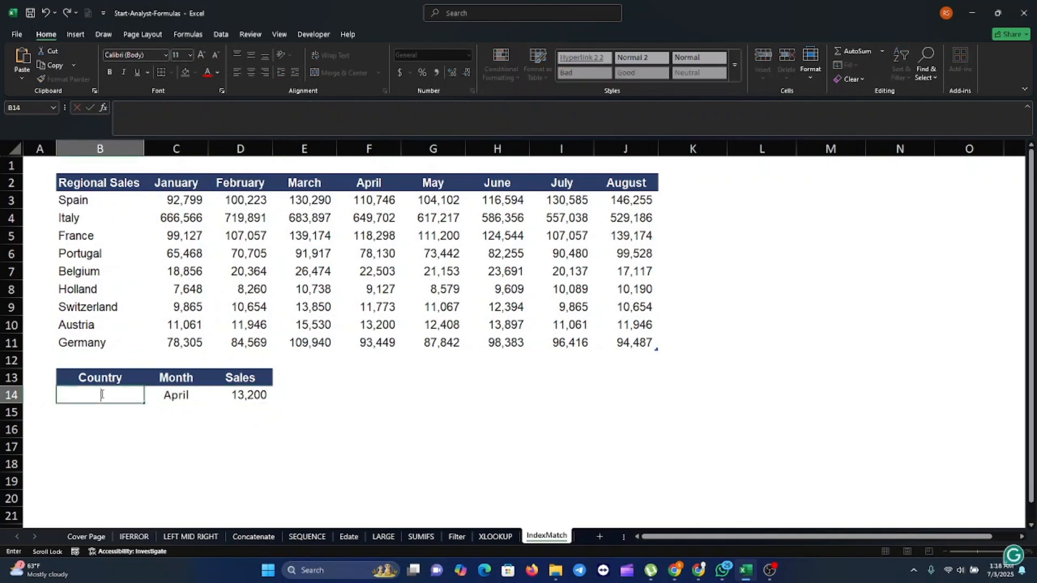
{"action": "type", "text": "Spain"}
{"action": "key", "text": "Return"}
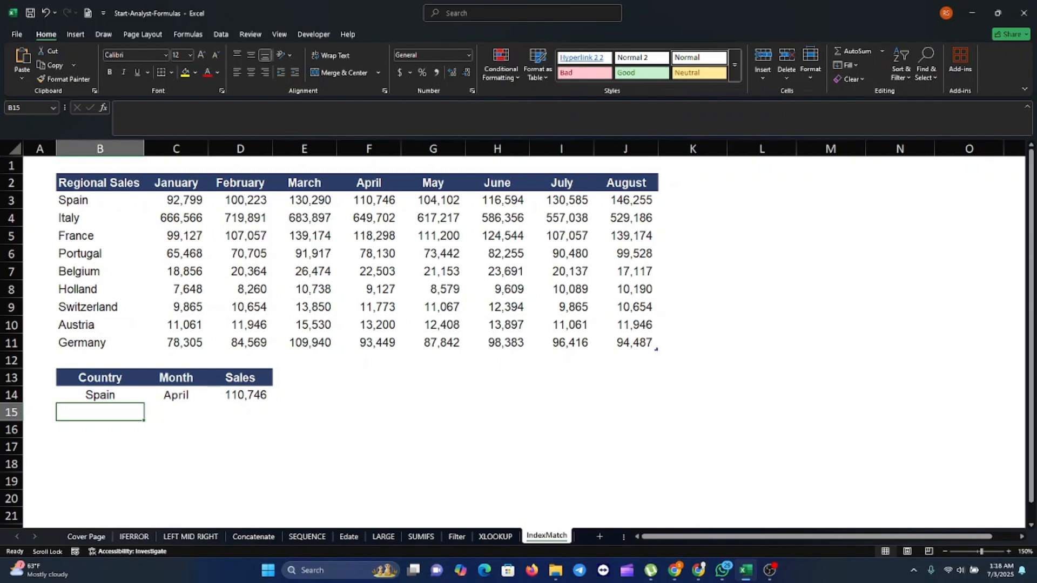
{"action": "key", "text": "alt+Tab"}
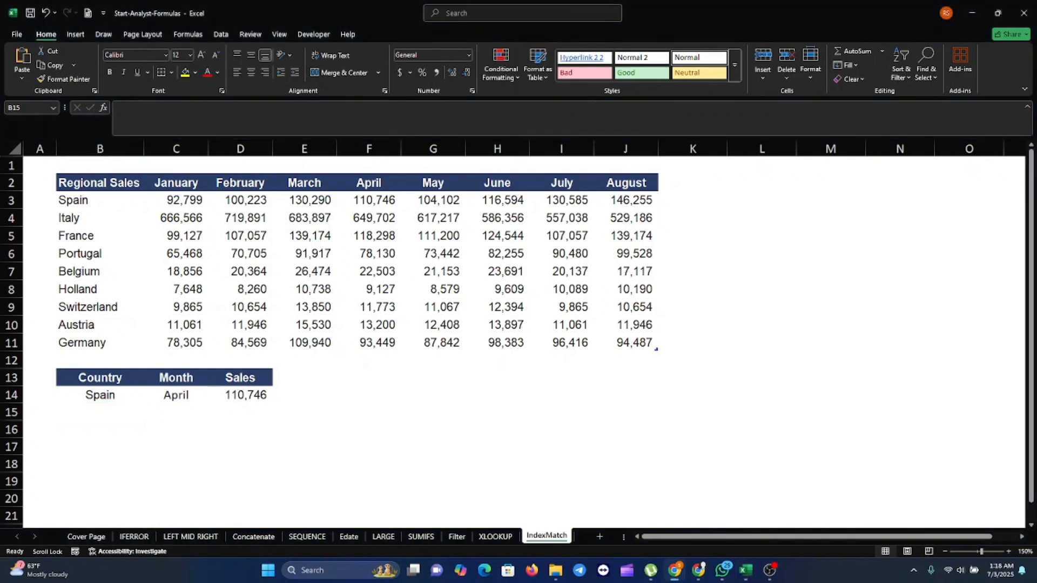